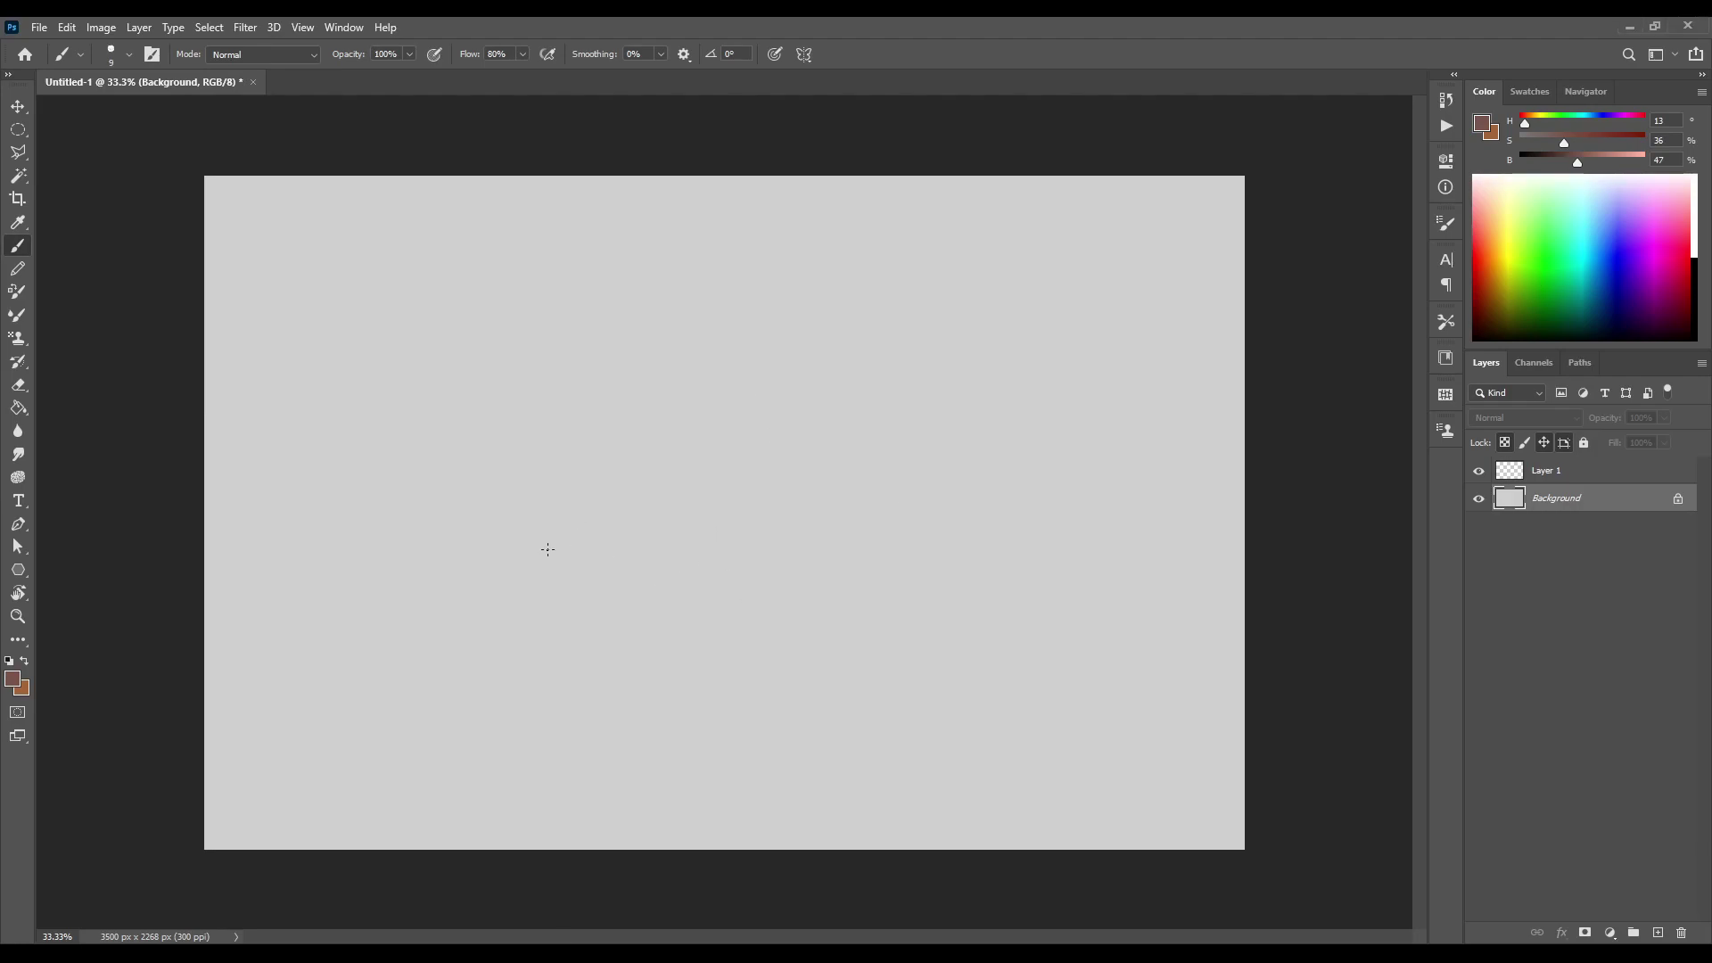
{"action": "left_click_drag", "start_coordinate": [483, 519], "coordinate": [516, 602]}
{"action": "left_click_drag", "start_coordinate": [493, 502], "coordinate": [496, 588]}
{"action": "mouse_move", "coordinate": [532, 472]}
{"action": "left_mouse_down"}
{"action": "mouse_move", "coordinate": [480, 496]}
{"action": "mouse_move", "coordinate": [513, 601]}
{"action": "mouse_move", "coordinate": [576, 631]}
{"action": "left_mouse_up"}
{"action": "key", "text": "e"}
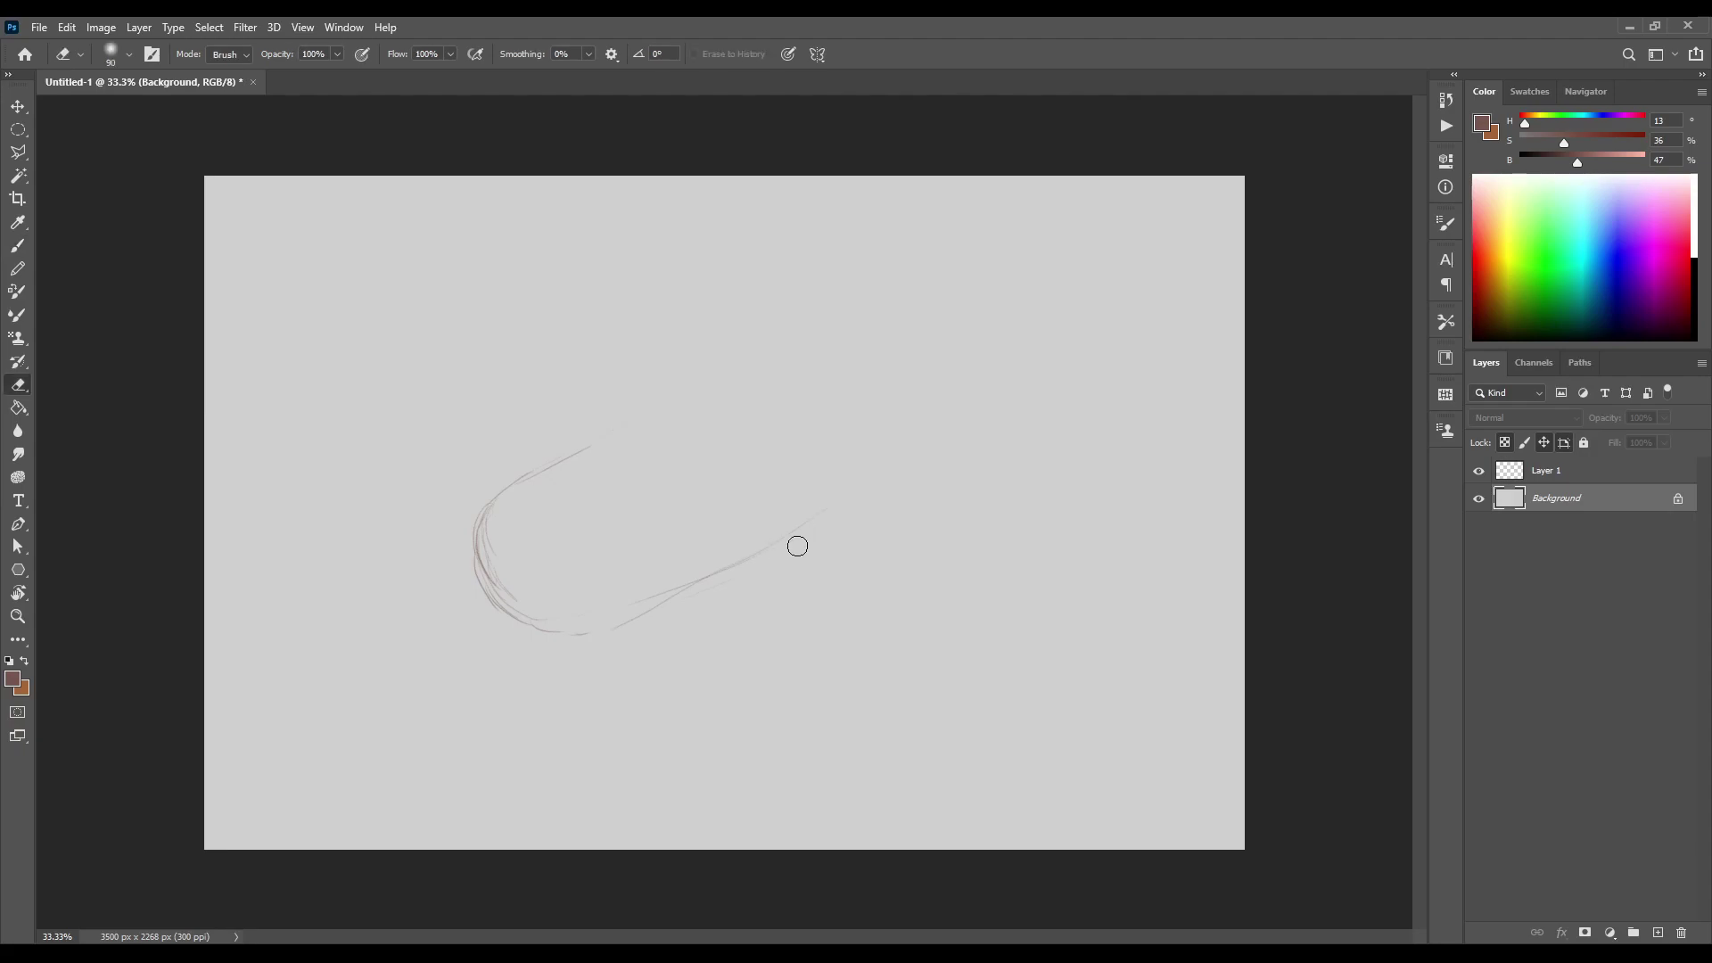
{"action": "left_click_drag", "start_coordinate": [722, 569], "coordinate": [818, 508]}
{"action": "key", "text": "ctrl+z"}
{"action": "key", "text": "ctrl+z"}
{"action": "key", "text": "ctrl+z"}
{"action": "key", "text": "ctrl+z"}
{"action": "key", "text": "ctrl+z"}
{"action": "key", "text": "ctrl+z"}
{"action": "key", "text": "ctrl+z"}
{"action": "key", "text": "ctrl+z"}
On Layer 1, sketch a long rounded corn dog outline sloping down to the right, with a stick at its upper-left end
{"action": "left_click", "coordinate": [1587, 471]}
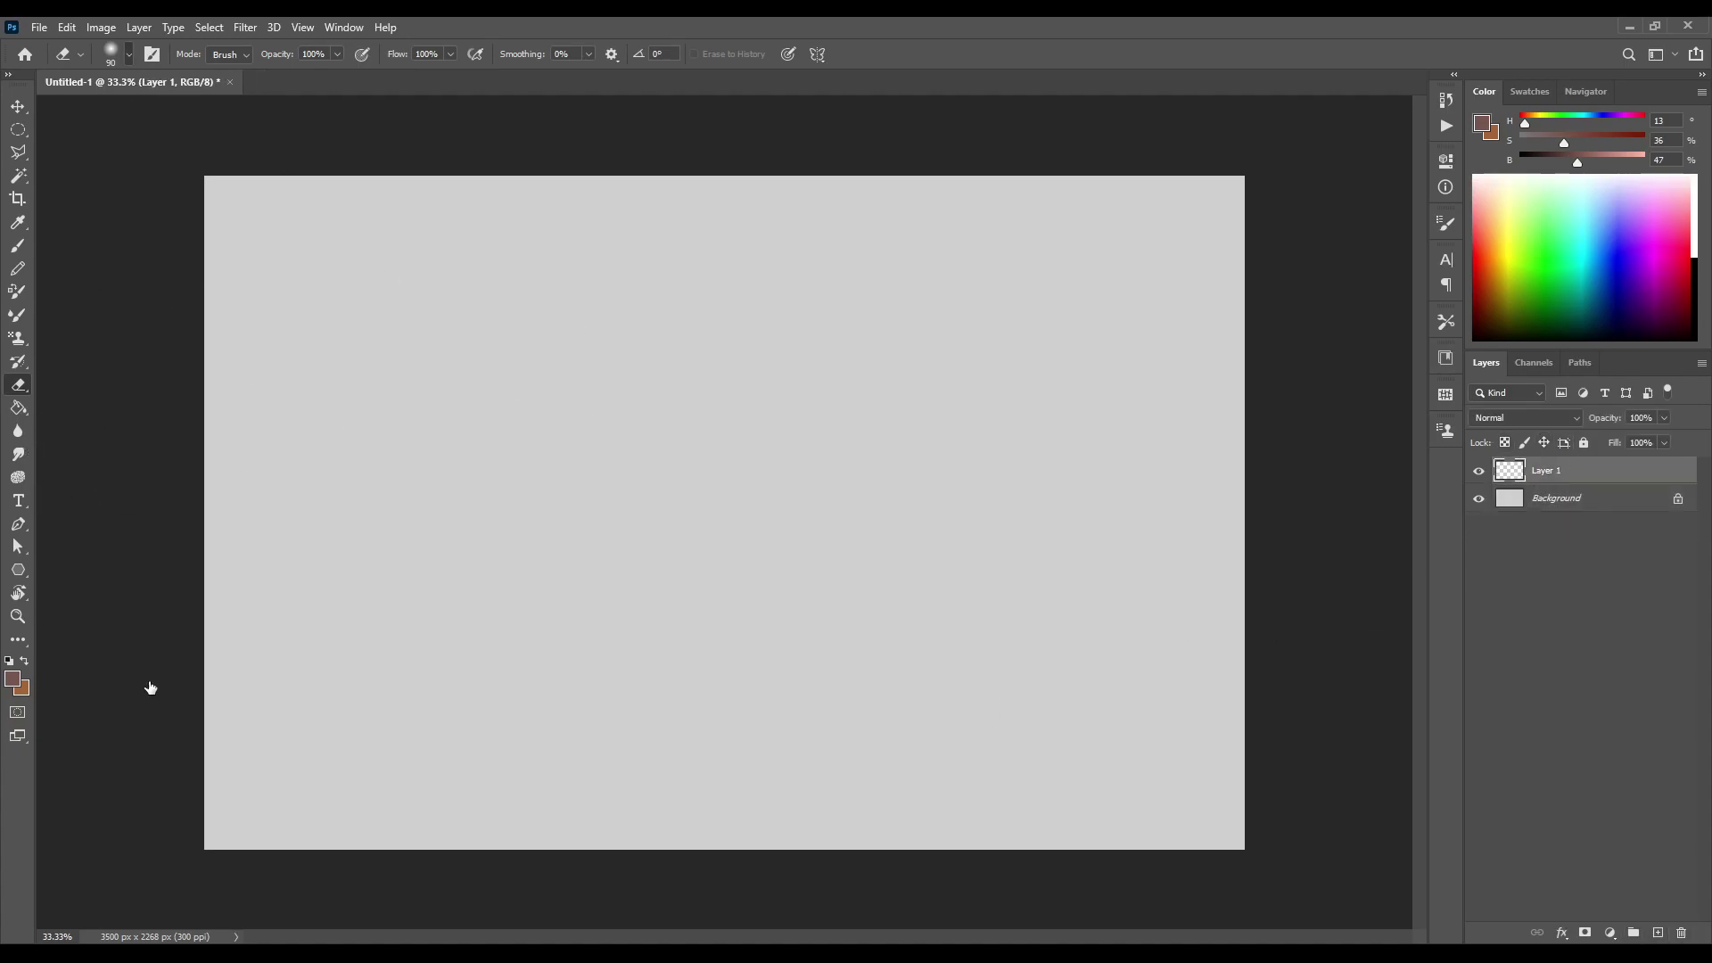
{"action": "key", "text": "b"}
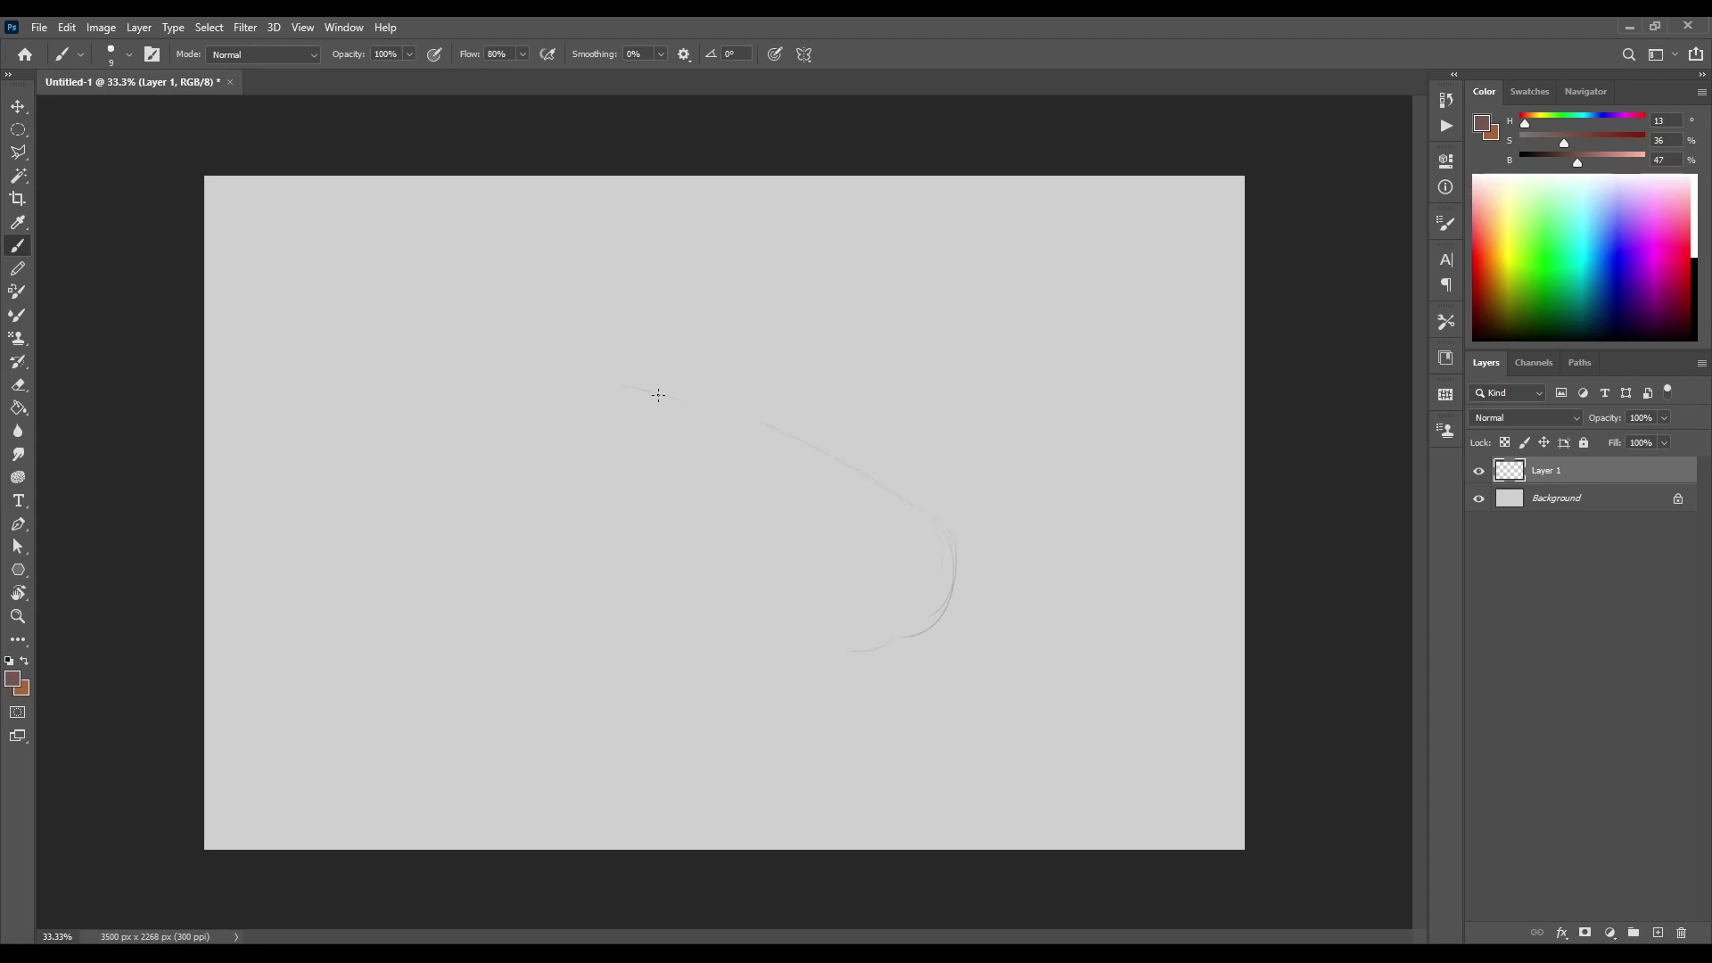
{"action": "left_click_drag", "start_coordinate": [949, 547], "coordinate": [856, 638]}
{"action": "left_click_drag", "start_coordinate": [622, 521], "coordinate": [882, 647]}
{"action": "mouse_move", "coordinate": [908, 510]}
{"action": "left_mouse_down"}
{"action": "mouse_move", "coordinate": [963, 558]}
{"action": "mouse_move", "coordinate": [855, 643]}
{"action": "left_mouse_up"}
{"action": "left_click_drag", "start_coordinate": [572, 431], "coordinate": [566, 413]}
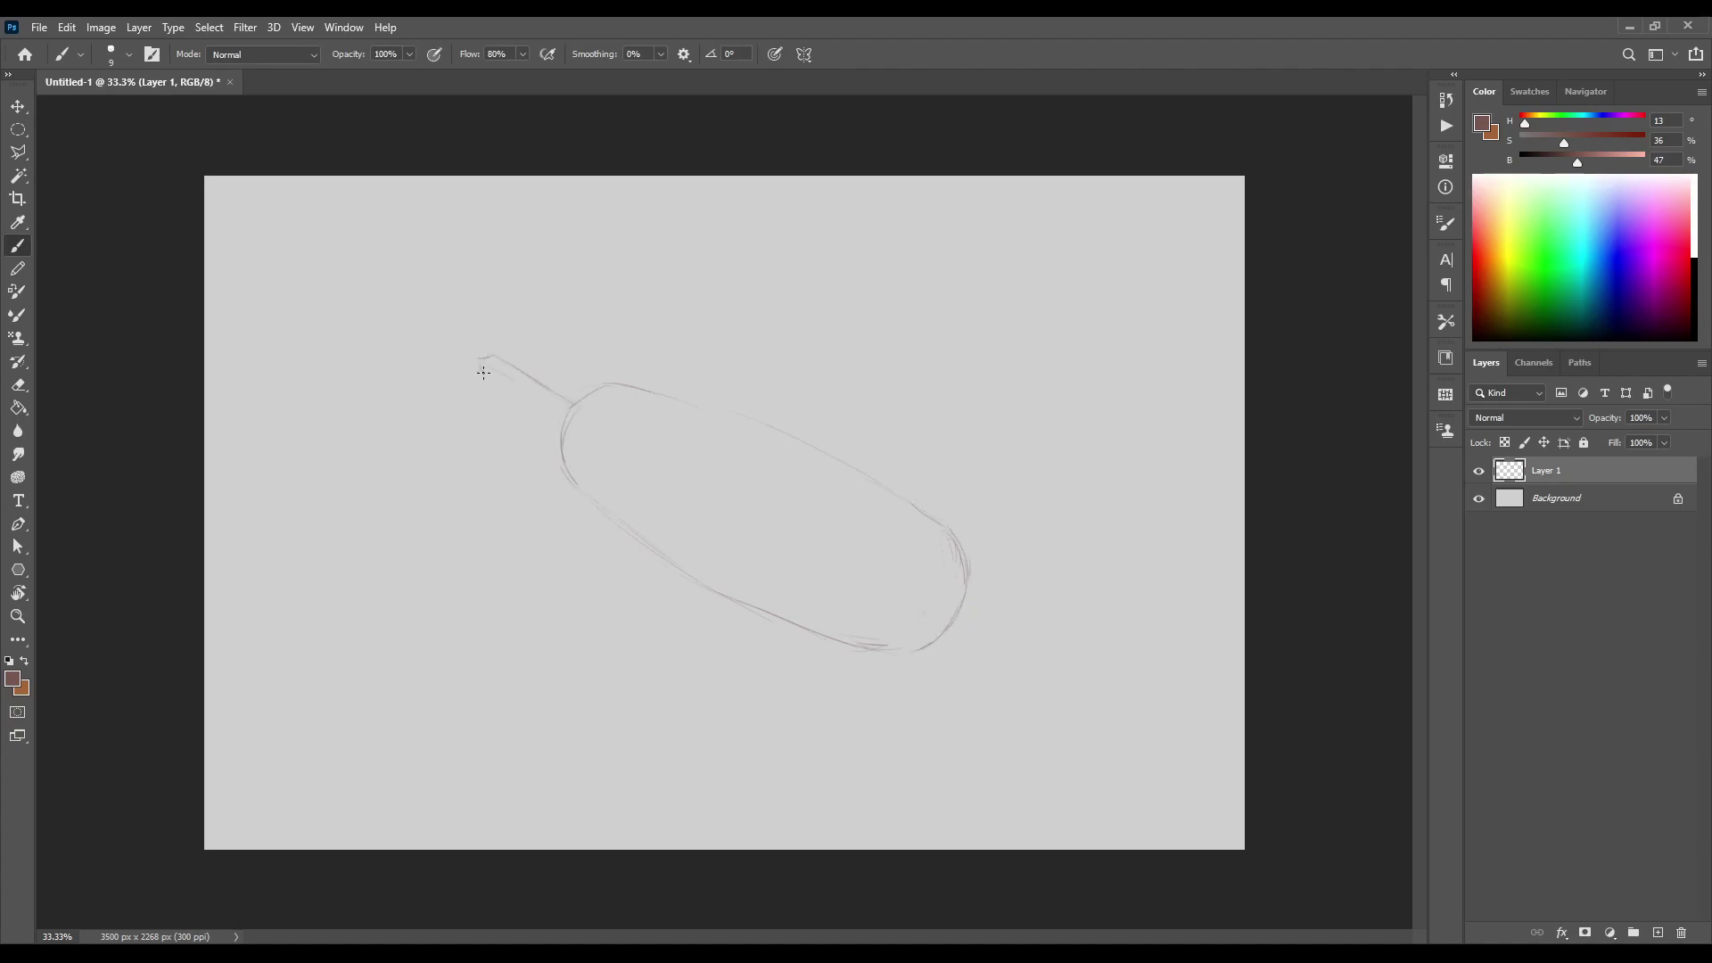
{"action": "mouse_move", "coordinate": [482, 369]}
{"action": "left_mouse_down"}
{"action": "mouse_move", "coordinate": [560, 427]}
{"action": "mouse_move", "coordinate": [579, 487]}
{"action": "mouse_move", "coordinate": [722, 593]}
{"action": "left_mouse_up"}
{"action": "mouse_move", "coordinate": [624, 386]}
{"action": "left_mouse_down"}
{"action": "mouse_move", "coordinate": [708, 407]}
{"action": "mouse_move", "coordinate": [610, 385]}
{"action": "mouse_move", "coordinate": [780, 430]}
{"action": "left_mouse_up"}
{"action": "mouse_move", "coordinate": [561, 442]}
{"action": "left_mouse_down"}
{"action": "mouse_move", "coordinate": [627, 523]}
{"action": "mouse_move", "coordinate": [765, 623]}
{"action": "left_mouse_up"}
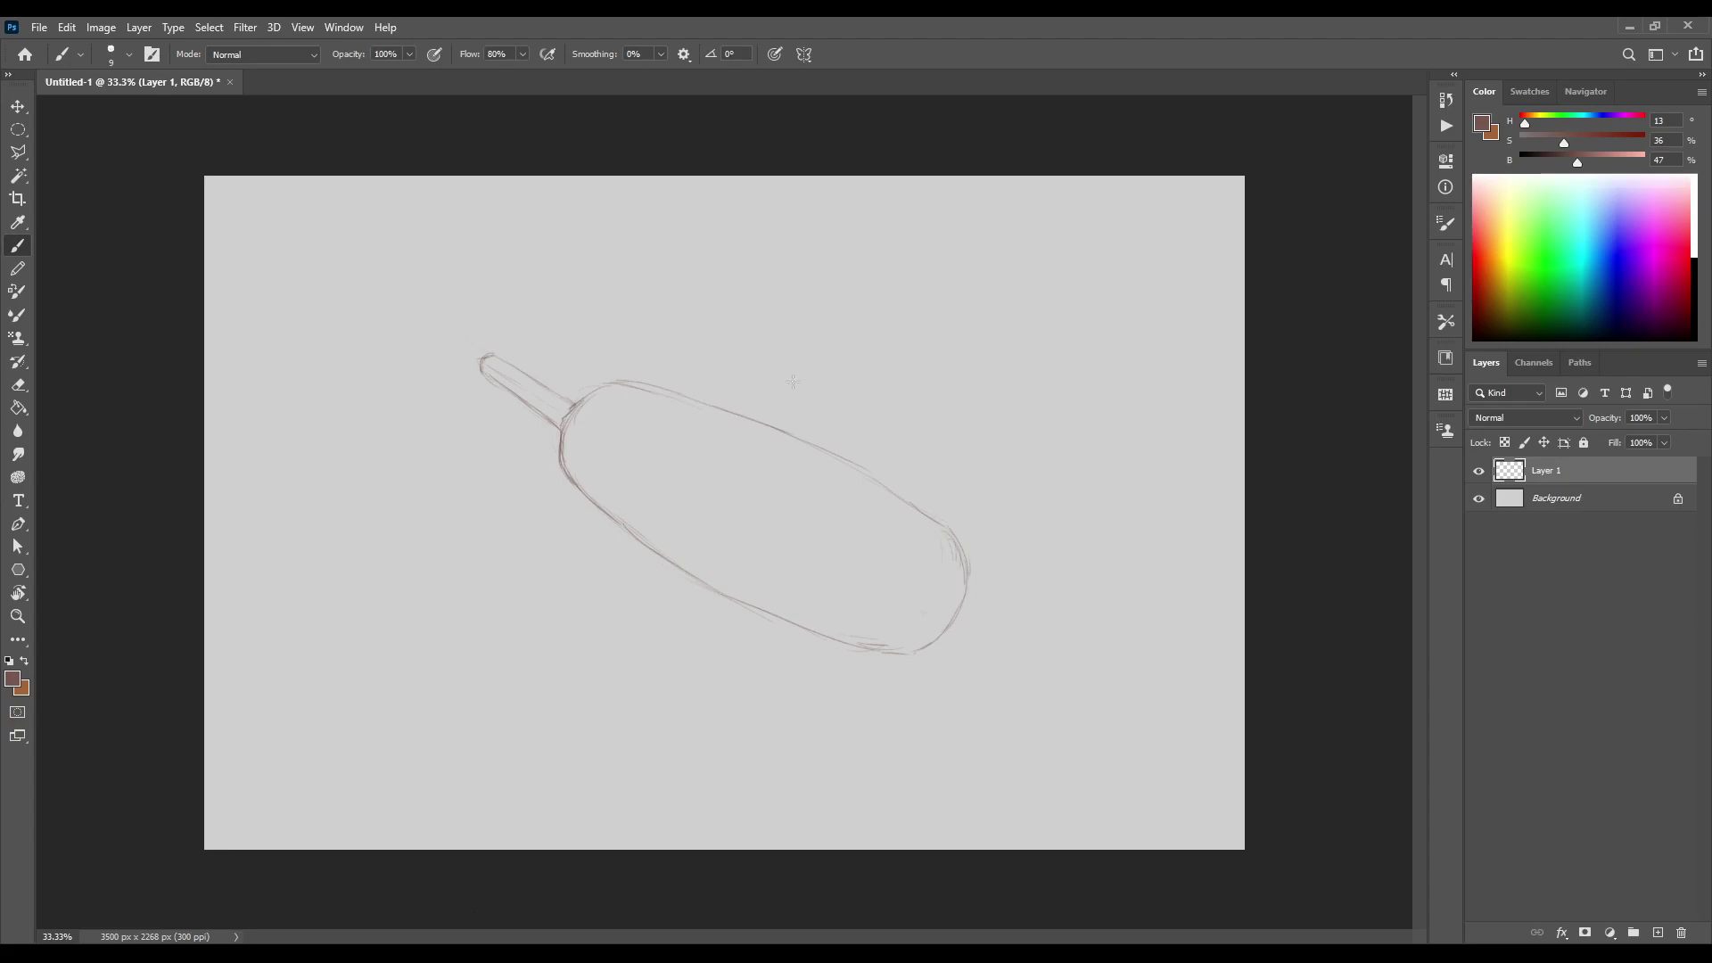
Select the stick with the freehand Lasso tool, shift it slightly toward the corn dog with Free Transform, and deselect
{"action": "key", "text": "l"}
{"action": "left_click", "coordinate": [468, 381]}
{"action": "key", "text": "Escape"}
{"action": "right_click", "coordinate": [18, 154]}
{"action": "left_click", "coordinate": [60, 168]}
{"action": "left_click_drag", "start_coordinate": [470, 382], "coordinate": [439, 348]}
{"action": "key", "text": "ctrl+t"}
{"action": "left_click_drag", "start_coordinate": [533, 384], "coordinate": [531, 395]}
{"action": "mouse_move", "coordinate": [431, 378]}
{"action": "left_mouse_down"}
{"action": "mouse_move", "coordinate": [504, 431]}
{"action": "mouse_move", "coordinate": [537, 401]}
{"action": "mouse_move", "coordinate": [569, 439]}
{"action": "mouse_move", "coordinate": [574, 481]}
{"action": "left_mouse_up"}
{"action": "key", "text": "Return"}
{"action": "key", "text": "ctrl+d"}
{"action": "key", "text": "ctrl+t"}
{"action": "key", "text": "Return"}
{"action": "key", "text": "ctrl+d"}
Clean up and darken the corn dog outline around the stick joint, including its rounded end and the stick's edges
{"action": "key", "text": "e"}
{"action": "key", "text": "b"}
{"action": "key", "text": "e"}
{"action": "key", "text": "b"}
{"action": "mouse_move", "coordinate": [571, 436]}
{"action": "left_mouse_down"}
{"action": "mouse_move", "coordinate": [574, 482]}
{"action": "mouse_move", "coordinate": [695, 401]}
{"action": "mouse_move", "coordinate": [677, 396]}
{"action": "mouse_move", "coordinate": [644, 542]}
{"action": "left_mouse_up"}
{"action": "key", "text": "e"}
{"action": "key", "text": "b"}
{"action": "left_click_drag", "start_coordinate": [581, 405], "coordinate": [578, 415]}
{"action": "key", "text": "e"}
{"action": "key", "text": "b"}
{"action": "left_click_drag", "start_coordinate": [491, 378], "coordinate": [524, 393]}
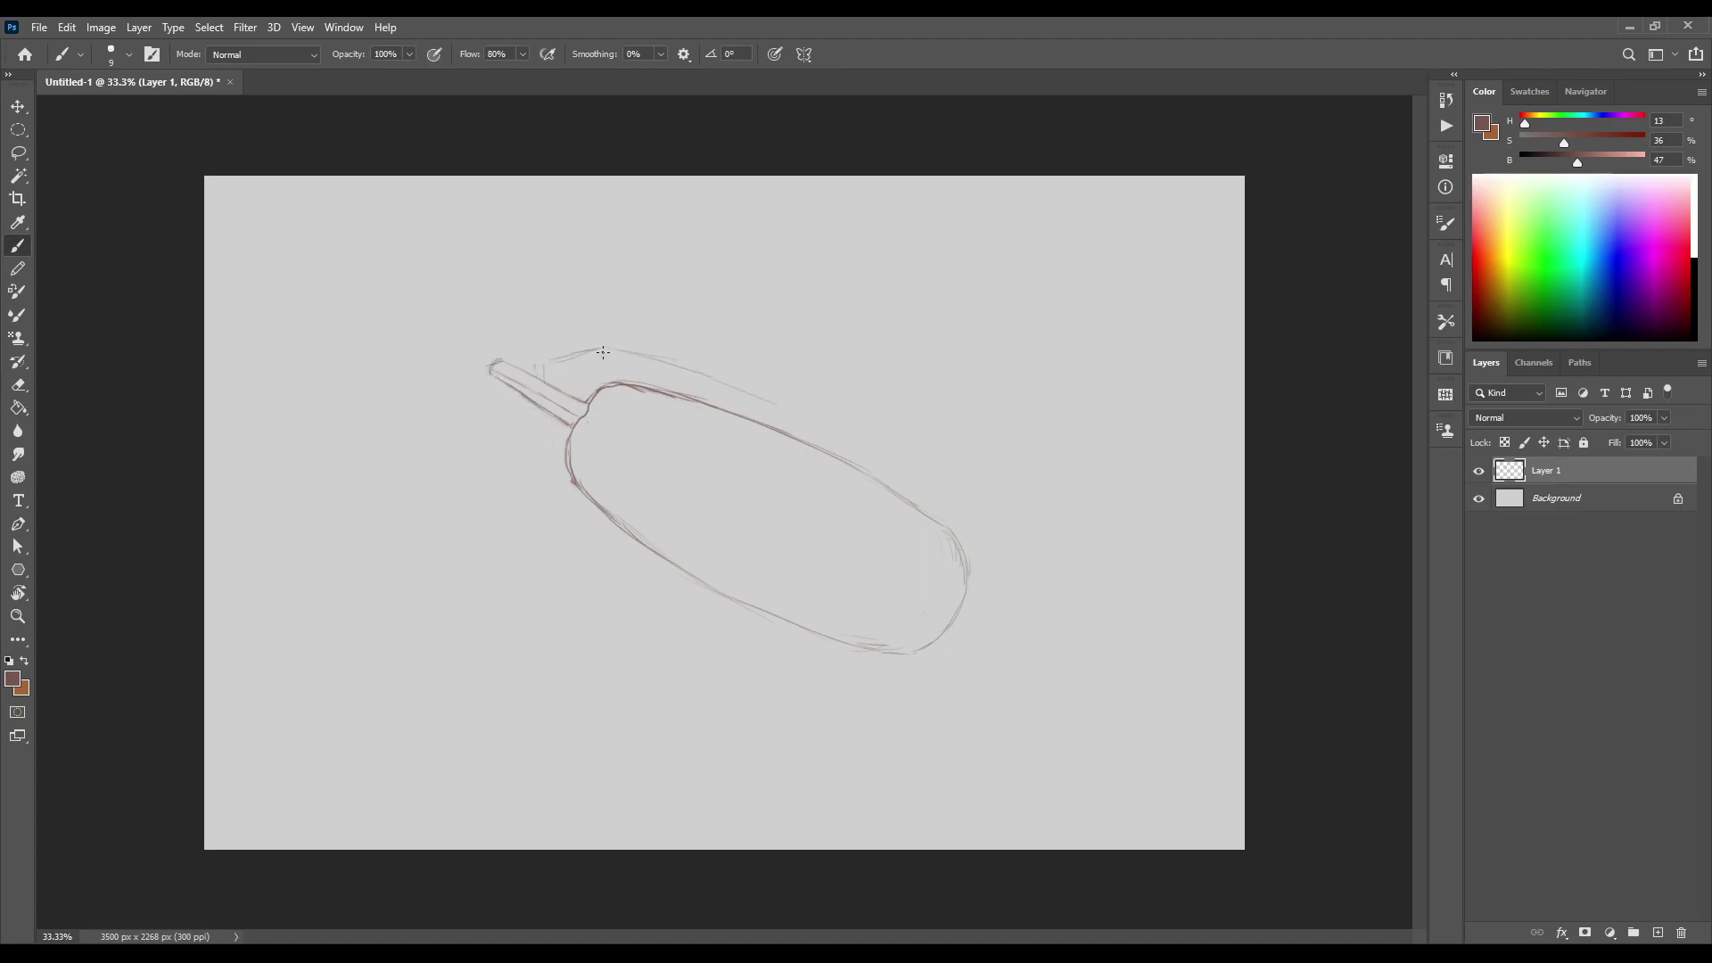
Sketch the far rim of a paper tray parallel to the corn dog's upper edge, curving down at the front end
{"action": "left_click_drag", "start_coordinate": [548, 364], "coordinate": [611, 344]}
{"action": "mouse_move", "coordinate": [610, 346]}
{"action": "left_mouse_down"}
{"action": "mouse_move", "coordinate": [607, 379]}
{"action": "mouse_move", "coordinate": [759, 393]}
{"action": "mouse_move", "coordinate": [673, 348]}
{"action": "mouse_move", "coordinate": [902, 464]}
{"action": "mouse_move", "coordinate": [1017, 586]}
{"action": "left_mouse_up"}
{"action": "key", "text": "e"}
{"action": "key", "text": "b"}
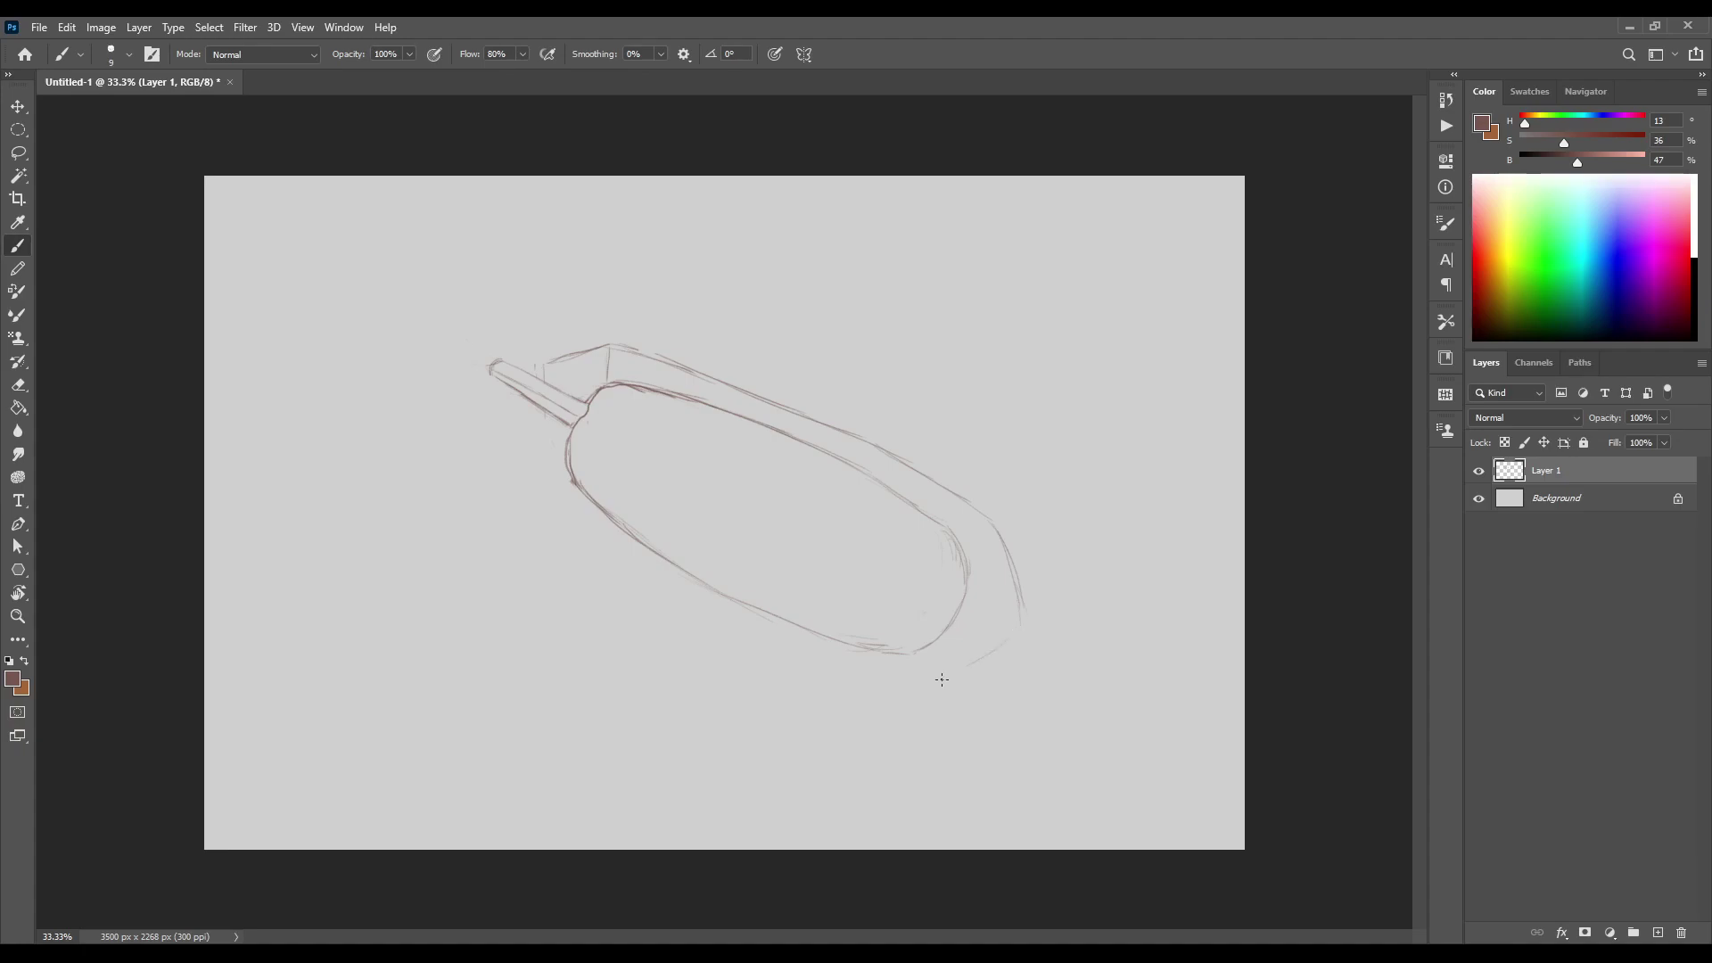
Sketch the tray's near rim along the corn dog, the back corner, and the curved front opening with its bottom edge
{"action": "mouse_move", "coordinate": [519, 387]}
{"action": "left_mouse_down"}
{"action": "mouse_move", "coordinate": [472, 409]}
{"action": "mouse_move", "coordinate": [469, 490]}
{"action": "left_mouse_up"}
{"action": "left_click_drag", "start_coordinate": [577, 481], "coordinate": [827, 639]}
{"action": "left_click_drag", "start_coordinate": [962, 608], "coordinate": [1013, 635]}
{"action": "left_click_drag", "start_coordinate": [1021, 609], "coordinate": [1019, 632]}
{"action": "left_click_drag", "start_coordinate": [815, 610], "coordinate": [909, 708]}
{"action": "mouse_move", "coordinate": [896, 651]}
{"action": "left_mouse_down"}
{"action": "mouse_move", "coordinate": [761, 585]}
{"action": "mouse_move", "coordinate": [911, 714]}
{"action": "left_mouse_up"}
{"action": "left_click_drag", "start_coordinate": [1019, 637], "coordinate": [922, 713]}
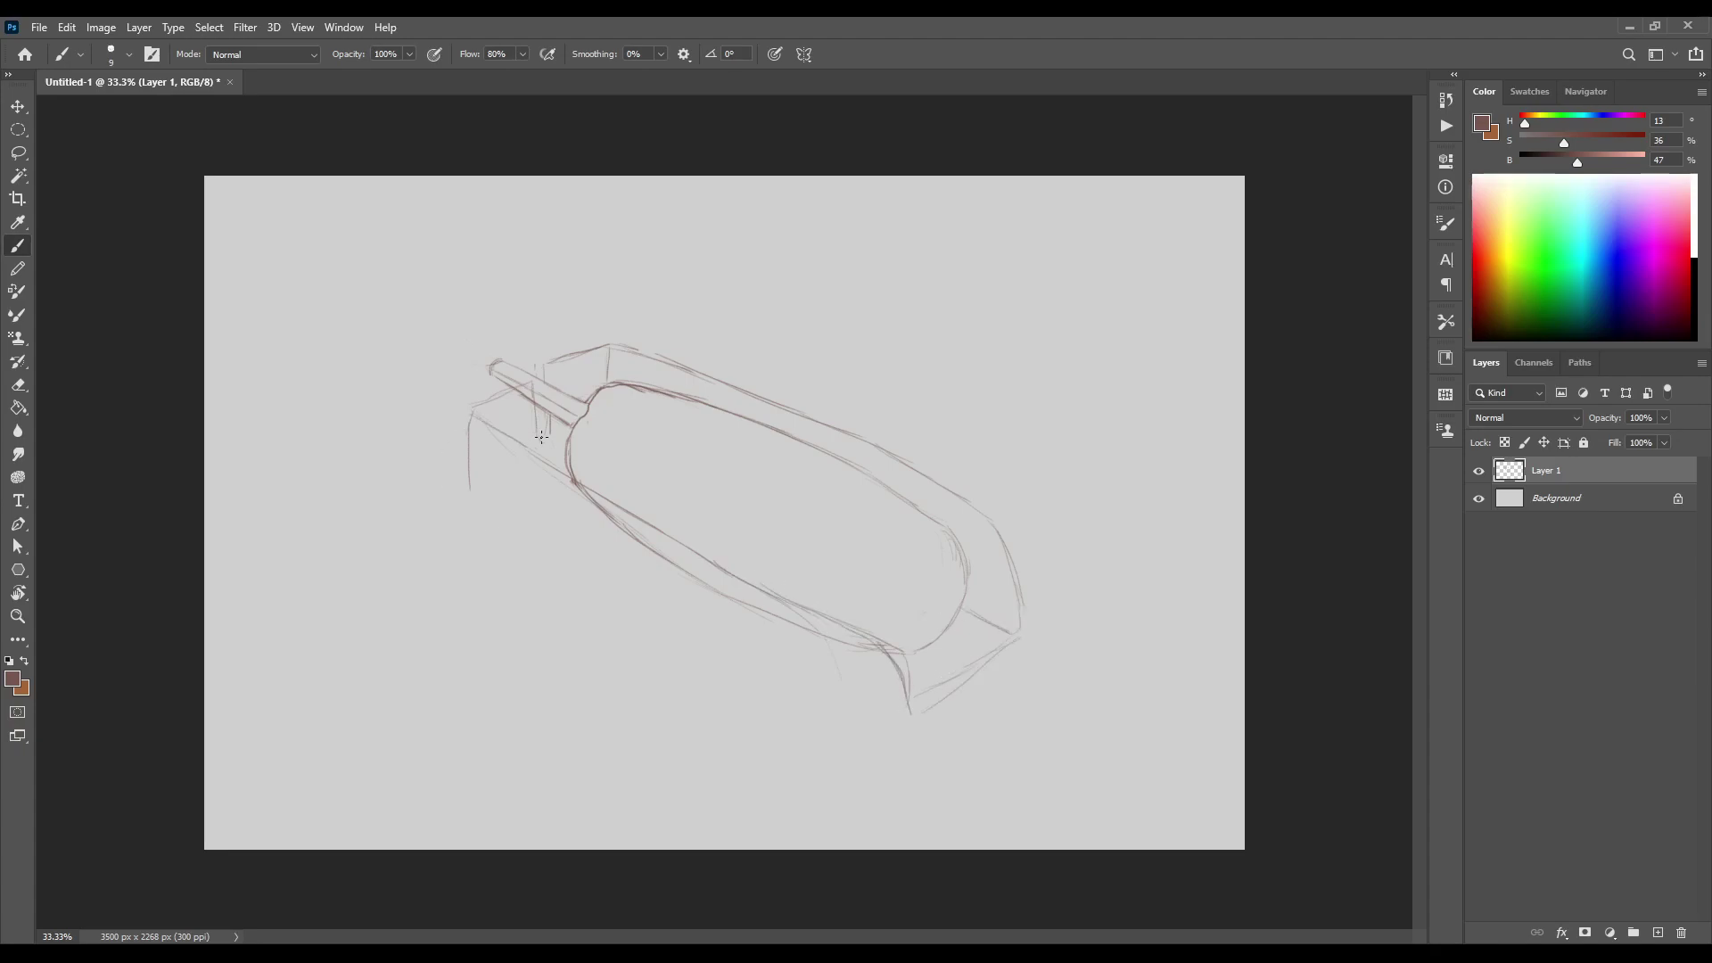
Sketch the tray's near side wall with its vertical back edge and long bottom edge running to the front corner
{"action": "left_click_drag", "start_coordinate": [529, 389], "coordinate": [466, 415]}
{"action": "left_click_drag", "start_coordinate": [463, 414], "coordinate": [464, 428]}
{"action": "left_click_drag", "start_coordinate": [475, 507], "coordinate": [718, 655]}
{"action": "left_click_drag", "start_coordinate": [464, 416], "coordinate": [472, 513]}
{"action": "left_click_drag", "start_coordinate": [470, 498], "coordinate": [584, 571]}
{"action": "left_click_drag", "start_coordinate": [555, 564], "coordinate": [904, 724]}
{"action": "left_click_drag", "start_coordinate": [887, 647], "coordinate": [909, 718]}
{"action": "left_click_drag", "start_coordinate": [868, 711], "coordinate": [915, 727]}
{"action": "left_click_drag", "start_coordinate": [1014, 631], "coordinate": [963, 696]}
{"action": "key", "text": "ctrl+z"}
{"action": "mouse_move", "coordinate": [967, 497]}
{"action": "left_mouse_down"}
{"action": "mouse_move", "coordinate": [1024, 635]}
{"action": "mouse_move", "coordinate": [909, 727]}
{"action": "left_mouse_up"}
Erase the stray lines across the near side wall and redraw its long bottom edge to the front corner
{"action": "key", "text": "e"}
{"action": "mouse_move", "coordinate": [586, 500]}
{"action": "left_mouse_down"}
{"action": "mouse_move", "coordinate": [736, 597]}
{"action": "mouse_move", "coordinate": [892, 656]}
{"action": "mouse_move", "coordinate": [912, 735]}
{"action": "left_mouse_up"}
{"action": "key", "text": "b"}
{"action": "key", "text": "e"}
{"action": "left_click_drag", "start_coordinate": [634, 642], "coordinate": [535, 553]}
{"action": "mouse_move", "coordinate": [708, 651]}
{"action": "left_mouse_down"}
{"action": "mouse_move", "coordinate": [526, 526]}
{"action": "mouse_move", "coordinate": [674, 623]}
{"action": "left_mouse_up"}
{"action": "key", "text": "b"}
{"action": "left_click_drag", "start_coordinate": [628, 606], "coordinate": [894, 727]}
{"action": "left_click_drag", "start_coordinate": [788, 680], "coordinate": [911, 736]}
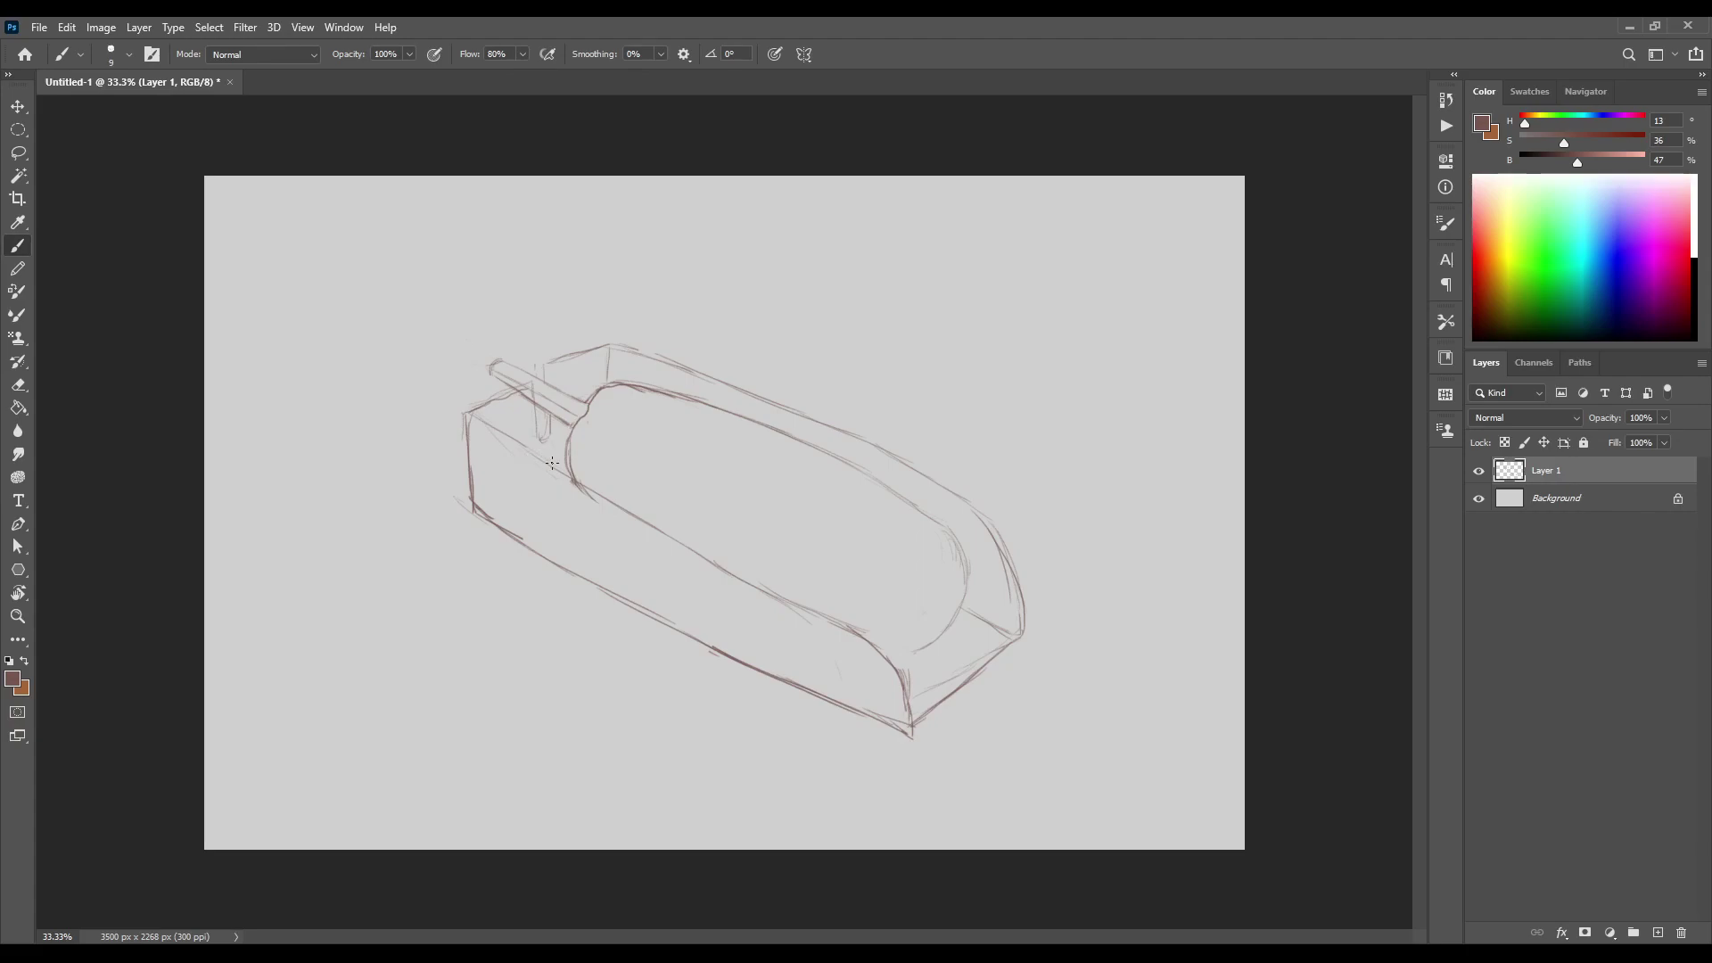
Erase the overlaps around the stick and near rim, and redraw the near wall's upper edge with firmer strokes
{"action": "key", "text": "e"}
{"action": "left_click_drag", "start_coordinate": [528, 406], "coordinate": [518, 391]}
{"action": "left_click_drag", "start_coordinate": [596, 497], "coordinate": [568, 476]}
{"action": "key", "text": "b"}
{"action": "left_click_drag", "start_coordinate": [469, 415], "coordinate": [644, 517]}
{"action": "left_click_drag", "start_coordinate": [605, 496], "coordinate": [856, 629]}
{"action": "key", "text": "e"}
{"action": "mouse_move", "coordinate": [768, 593]}
{"action": "left_mouse_down"}
{"action": "mouse_move", "coordinate": [714, 569]}
{"action": "mouse_move", "coordinate": [852, 628]}
{"action": "left_mouse_up"}
{"action": "mouse_move", "coordinate": [723, 564]}
{"action": "left_mouse_down"}
{"action": "mouse_move", "coordinate": [666, 528]}
{"action": "mouse_move", "coordinate": [900, 654]}
{"action": "mouse_move", "coordinate": [911, 733]}
{"action": "left_mouse_up"}
Redraw the near wall's curved front edge down to the bottom corner and tidy the far wall's front corner
{"action": "key", "text": "b"}
{"action": "key", "text": "e"}
{"action": "key", "text": "b"}
{"action": "mouse_move", "coordinate": [901, 665]}
{"action": "left_mouse_down"}
{"action": "mouse_move", "coordinate": [892, 638]}
{"action": "mouse_move", "coordinate": [927, 737]}
{"action": "left_mouse_up"}
{"action": "key", "text": "e"}
{"action": "mouse_move", "coordinate": [1026, 624]}
{"action": "left_mouse_down"}
{"action": "mouse_move", "coordinate": [928, 688]}
{"action": "mouse_move", "coordinate": [1030, 644]}
{"action": "left_mouse_up"}
{"action": "key", "text": "b"}
Firm up the tray's far rim and the rounded front end of the corn dog
{"action": "mouse_move", "coordinate": [987, 529]}
{"action": "left_mouse_down"}
{"action": "mouse_move", "coordinate": [1030, 640]}
{"action": "mouse_move", "coordinate": [921, 472]}
{"action": "mouse_move", "coordinate": [791, 408]}
{"action": "mouse_move", "coordinate": [997, 543]}
{"action": "left_mouse_up"}
{"action": "key", "text": "e"}
{"action": "key", "text": "b"}
{"action": "left_click_drag", "start_coordinate": [841, 434], "coordinate": [923, 483]}
{"action": "left_click_drag", "start_coordinate": [946, 634], "coordinate": [903, 654]}
{"action": "left_click_drag", "start_coordinate": [911, 504], "coordinate": [967, 567]}
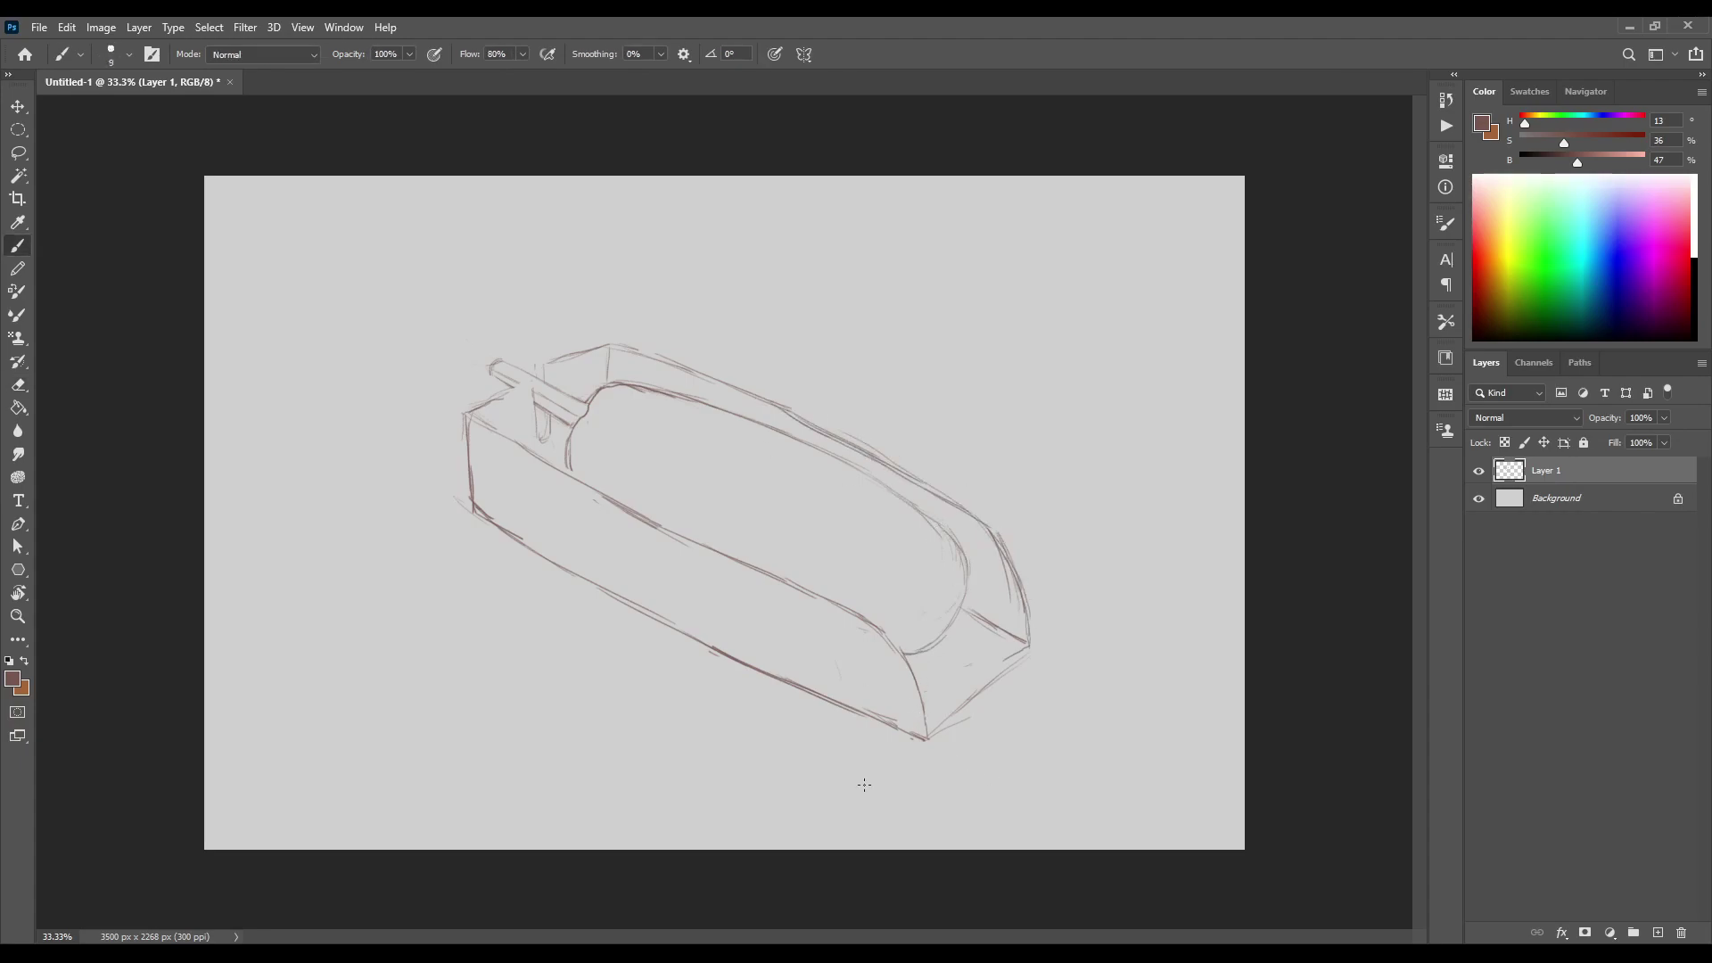
Reinforce the tray's near rim and back corner edges, and extend the stick farther out beyond the back wall
{"action": "mouse_move", "coordinate": [463, 414]}
{"action": "left_mouse_down"}
{"action": "mouse_move", "coordinate": [509, 390]}
{"action": "mouse_move", "coordinate": [715, 550]}
{"action": "left_mouse_up"}
{"action": "key", "text": "e"}
{"action": "key", "text": "b"}
{"action": "mouse_move", "coordinate": [473, 356]}
{"action": "left_mouse_down"}
{"action": "mouse_move", "coordinate": [501, 382]}
{"action": "mouse_move", "coordinate": [515, 365]}
{"action": "mouse_move", "coordinate": [505, 383]}
{"action": "mouse_move", "coordinate": [570, 393]}
{"action": "left_mouse_up"}
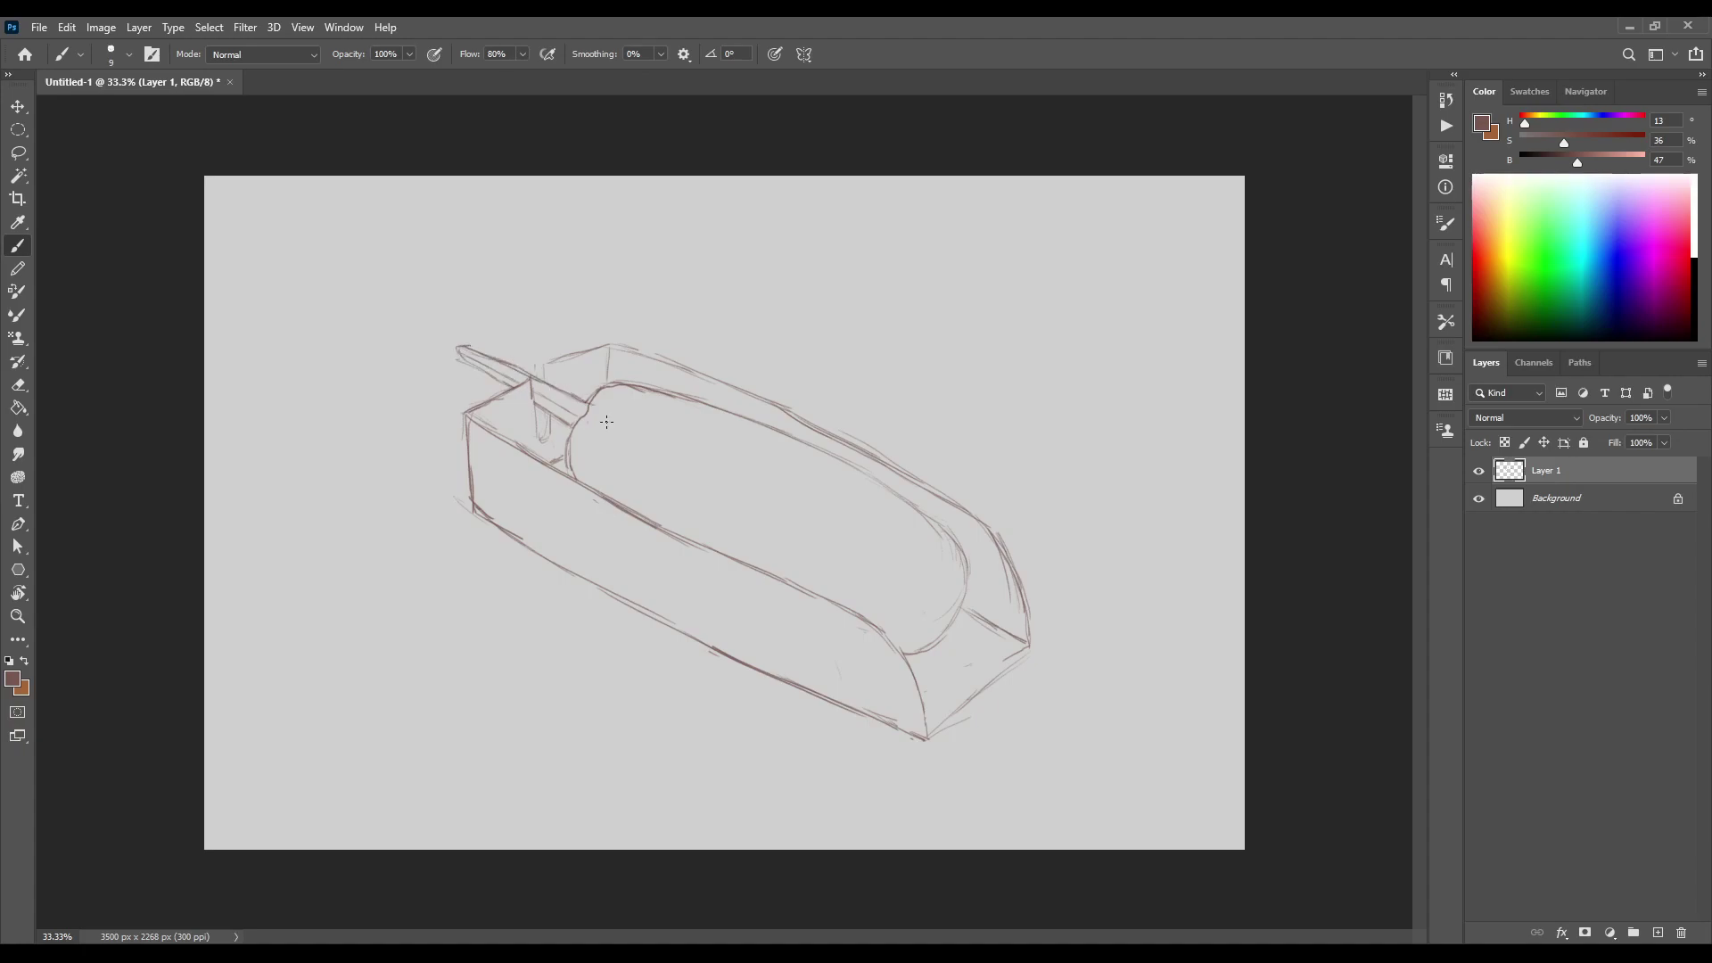
{"action": "mouse_move", "coordinate": [465, 414]}
{"action": "left_mouse_down"}
{"action": "mouse_move", "coordinate": [479, 510]}
{"action": "mouse_move", "coordinate": [557, 550]}
{"action": "mouse_move", "coordinate": [473, 516]}
{"action": "mouse_move", "coordinate": [533, 551]}
{"action": "left_mouse_up"}
{"action": "key", "text": "e"}
{"action": "key", "text": "b"}
{"action": "left_click_drag", "start_coordinate": [471, 497], "coordinate": [473, 519]}
Redraw the tray's back edge behind the stick and darken the far rim with cleaner strokes
{"action": "left_click_drag", "start_coordinate": [541, 375], "coordinate": [608, 344]}
{"action": "mouse_move", "coordinate": [546, 378]}
{"action": "left_mouse_down"}
{"action": "mouse_move", "coordinate": [598, 350]}
{"action": "mouse_move", "coordinate": [555, 373]}
{"action": "left_mouse_up"}
{"action": "key", "text": "e"}
{"action": "key", "text": "b"}
{"action": "mouse_move", "coordinate": [545, 379]}
{"action": "left_mouse_down"}
{"action": "mouse_move", "coordinate": [599, 351]}
{"action": "mouse_move", "coordinate": [833, 432]}
{"action": "left_mouse_up"}
{"action": "left_click_drag", "start_coordinate": [792, 415], "coordinate": [863, 449]}
Create a new layer between the Background and the sketch layer, and mix an orange-brown foreground colour
{"action": "left_click", "coordinate": [1571, 496]}
{"action": "left_click", "coordinate": [1658, 933]}
{"action": "left_click_drag", "start_coordinate": [1564, 143], "coordinate": [1582, 142]}
{"action": "left_click_drag", "start_coordinate": [1524, 122], "coordinate": [1531, 121]}
{"action": "left_click_drag", "start_coordinate": [1576, 163], "coordinate": [1618, 161]}
{"action": "left_click_drag", "start_coordinate": [1581, 143], "coordinate": [1626, 163]}
Choose a textured brush at size 110 and start blocking in the corn dog with orange-brown (H 29, S 81, B 71)
{"action": "left_click", "coordinate": [129, 54]}
{"action": "left_click", "coordinate": [116, 601]}
{"action": "mouse_move", "coordinate": [892, 538]}
{"action": "left_mouse_down"}
{"action": "mouse_move", "coordinate": [862, 518]}
{"action": "mouse_move", "coordinate": [902, 544]}
{"action": "left_mouse_up"}
{"action": "mouse_move", "coordinate": [1597, 143]}
{"action": "left_mouse_down"}
{"action": "mouse_move", "coordinate": [1619, 142]}
{"action": "mouse_move", "coordinate": [1607, 162]}
{"action": "left_mouse_up"}
{"action": "mouse_move", "coordinate": [899, 551]}
{"action": "left_mouse_down"}
{"action": "mouse_move", "coordinate": [837, 510]}
{"action": "mouse_move", "coordinate": [918, 553]}
{"action": "mouse_move", "coordinate": [736, 510]}
{"action": "mouse_move", "coordinate": [665, 533]}
{"action": "mouse_move", "coordinate": [591, 417]}
{"action": "mouse_move", "coordinate": [615, 397]}
{"action": "mouse_move", "coordinate": [682, 406]}
{"action": "mouse_move", "coordinate": [763, 446]}
{"action": "left_mouse_up"}
{"action": "left_click_drag", "start_coordinate": [638, 426], "coordinate": [691, 453]}
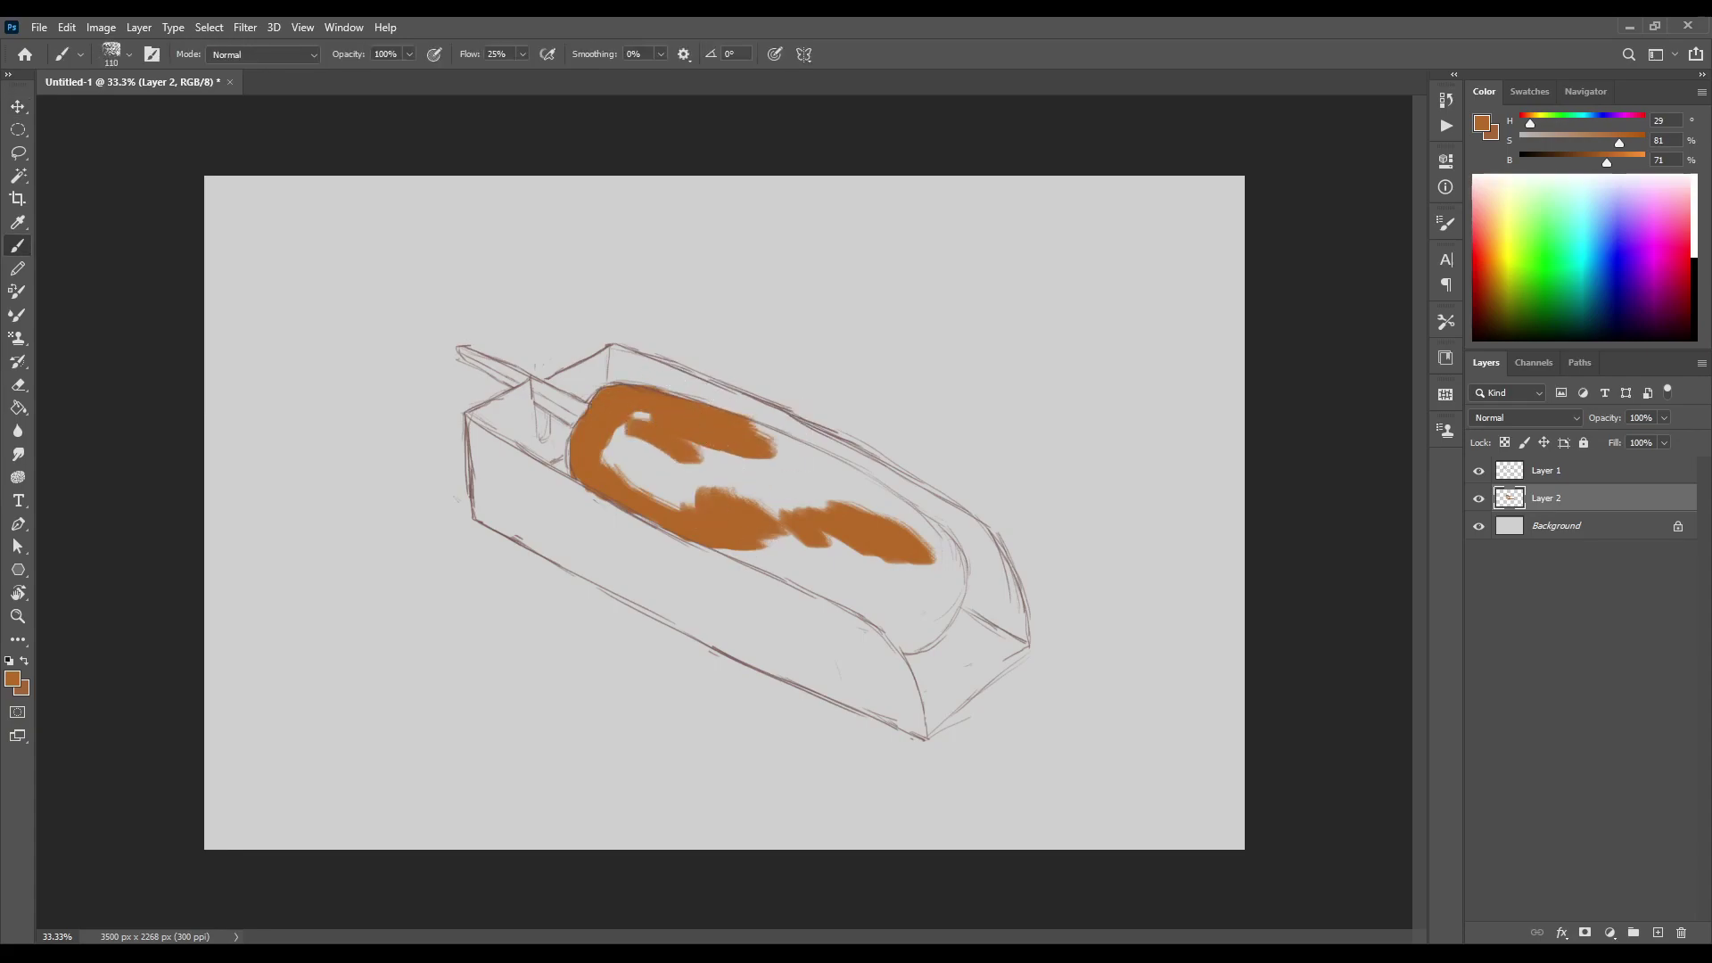
Save the document as 20230601_corndog.psd
{"action": "key", "text": "alt+Tab"}
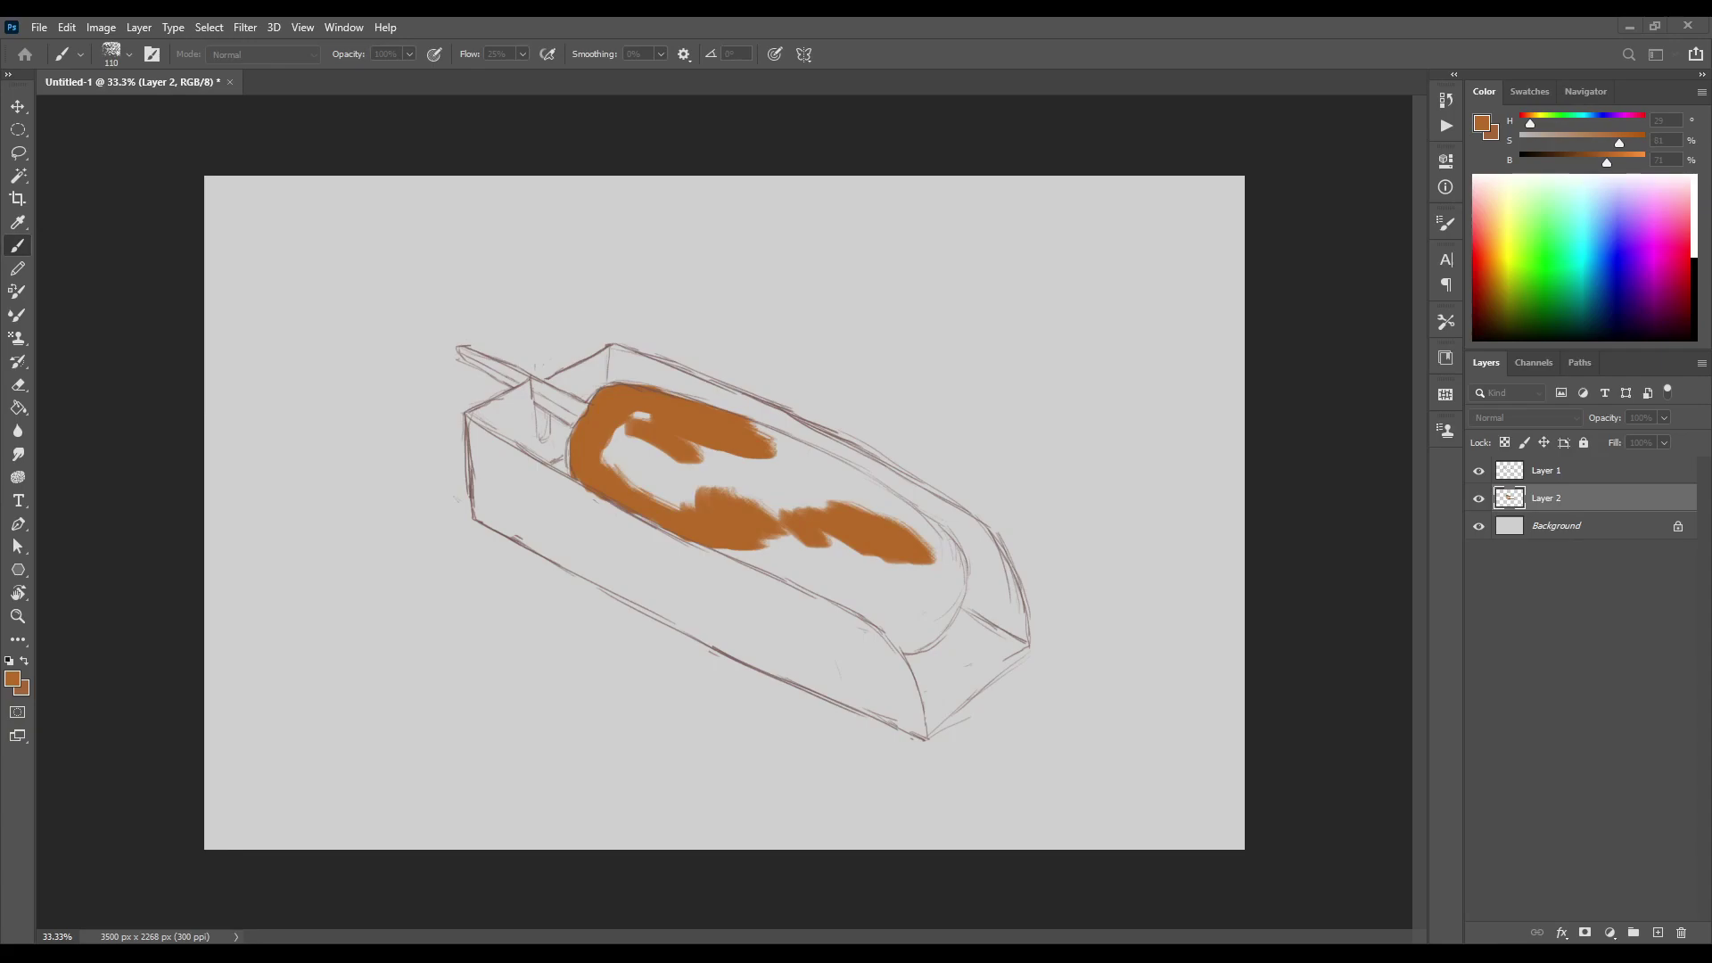
{"action": "key", "text": "Return"}
Fill the rest of the corn dog shape with solid orange-brown, reducing the brush size to 30 for the edges
{"action": "mouse_move", "coordinate": [673, 489]}
{"action": "left_mouse_down"}
{"action": "mouse_move", "coordinate": [615, 446]}
{"action": "mouse_move", "coordinate": [677, 499]}
{"action": "mouse_move", "coordinate": [624, 513]}
{"action": "mouse_move", "coordinate": [825, 459]}
{"action": "mouse_move", "coordinate": [847, 499]}
{"action": "mouse_move", "coordinate": [922, 517]}
{"action": "mouse_move", "coordinate": [882, 624]}
{"action": "mouse_move", "coordinate": [927, 535]}
{"action": "mouse_move", "coordinate": [945, 553]}
{"action": "mouse_move", "coordinate": [865, 633]}
{"action": "mouse_move", "coordinate": [936, 633]}
{"action": "mouse_move", "coordinate": [945, 534]}
{"action": "mouse_move", "coordinate": [961, 607]}
{"action": "left_mouse_up"}
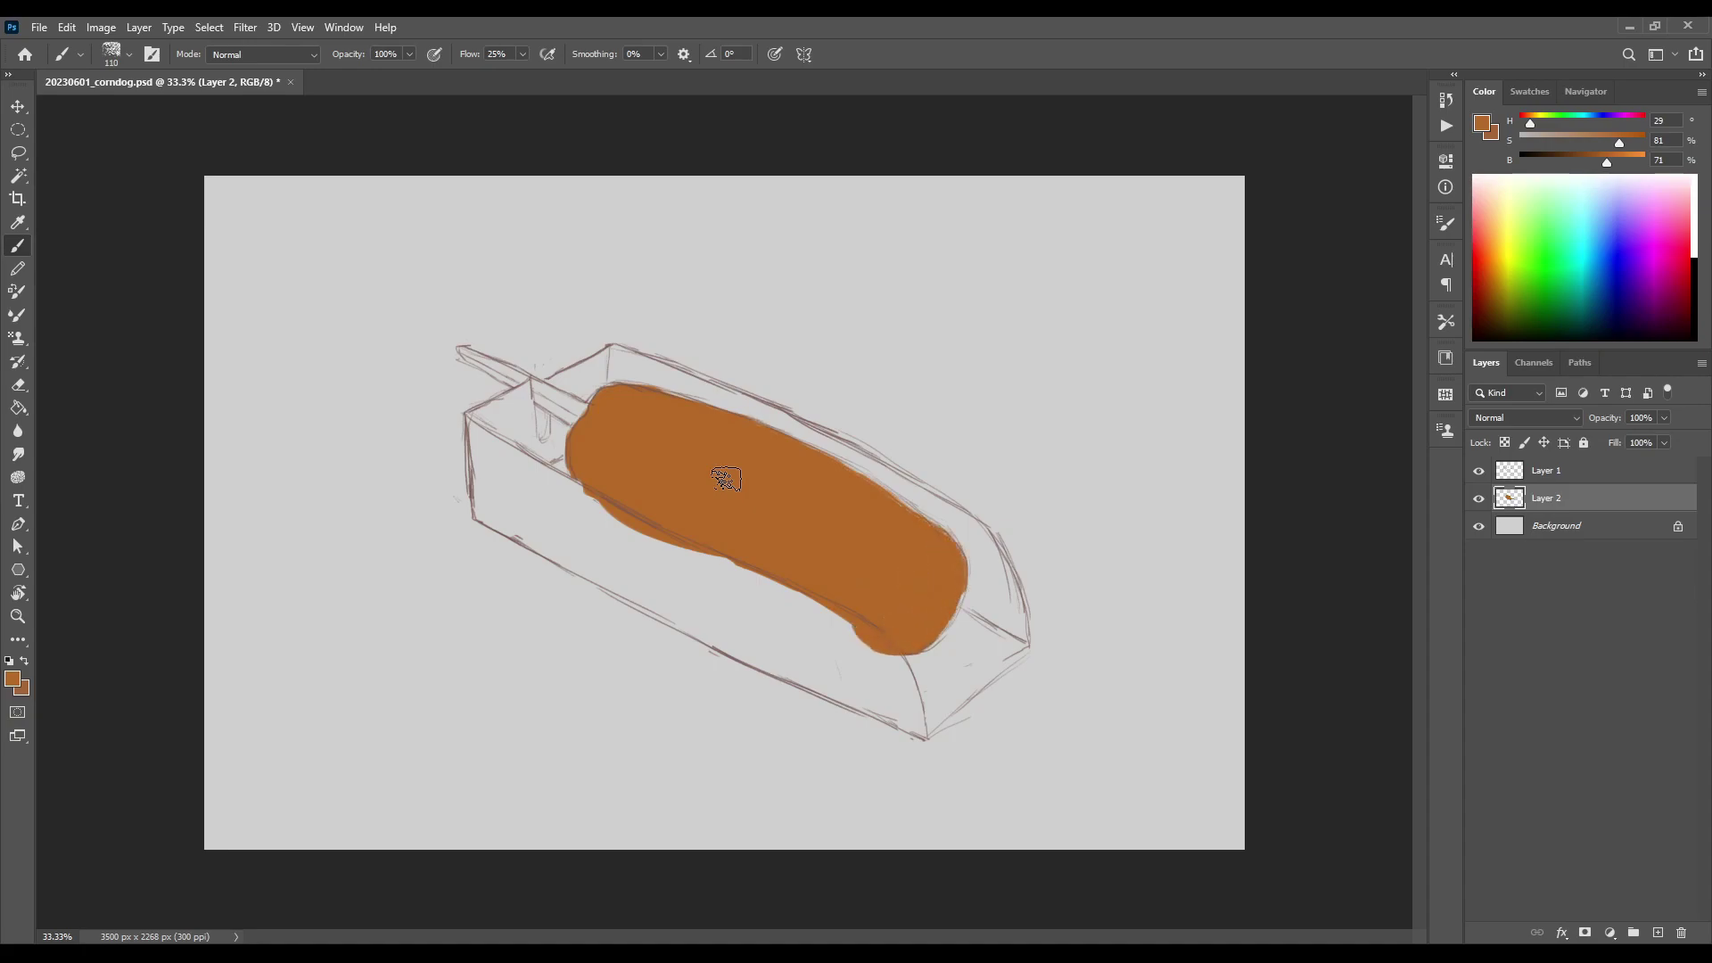
{"action": "key", "text": "bracketleft"}
{"action": "key", "text": "bracketleft"}
{"action": "key", "text": "bracketleft"}
{"action": "key", "text": "bracketleft"}
{"action": "key", "text": "bracketleft"}
{"action": "key", "text": "bracketleft"}
Create a new layer clipped to the corn dog layer and paint lighter orange texture (H 29, S 65, B 80) with a size 500 textured brush
{"action": "left_click", "coordinate": [1657, 933]}
{"action": "key", "text": "ctrl+alt+g"}
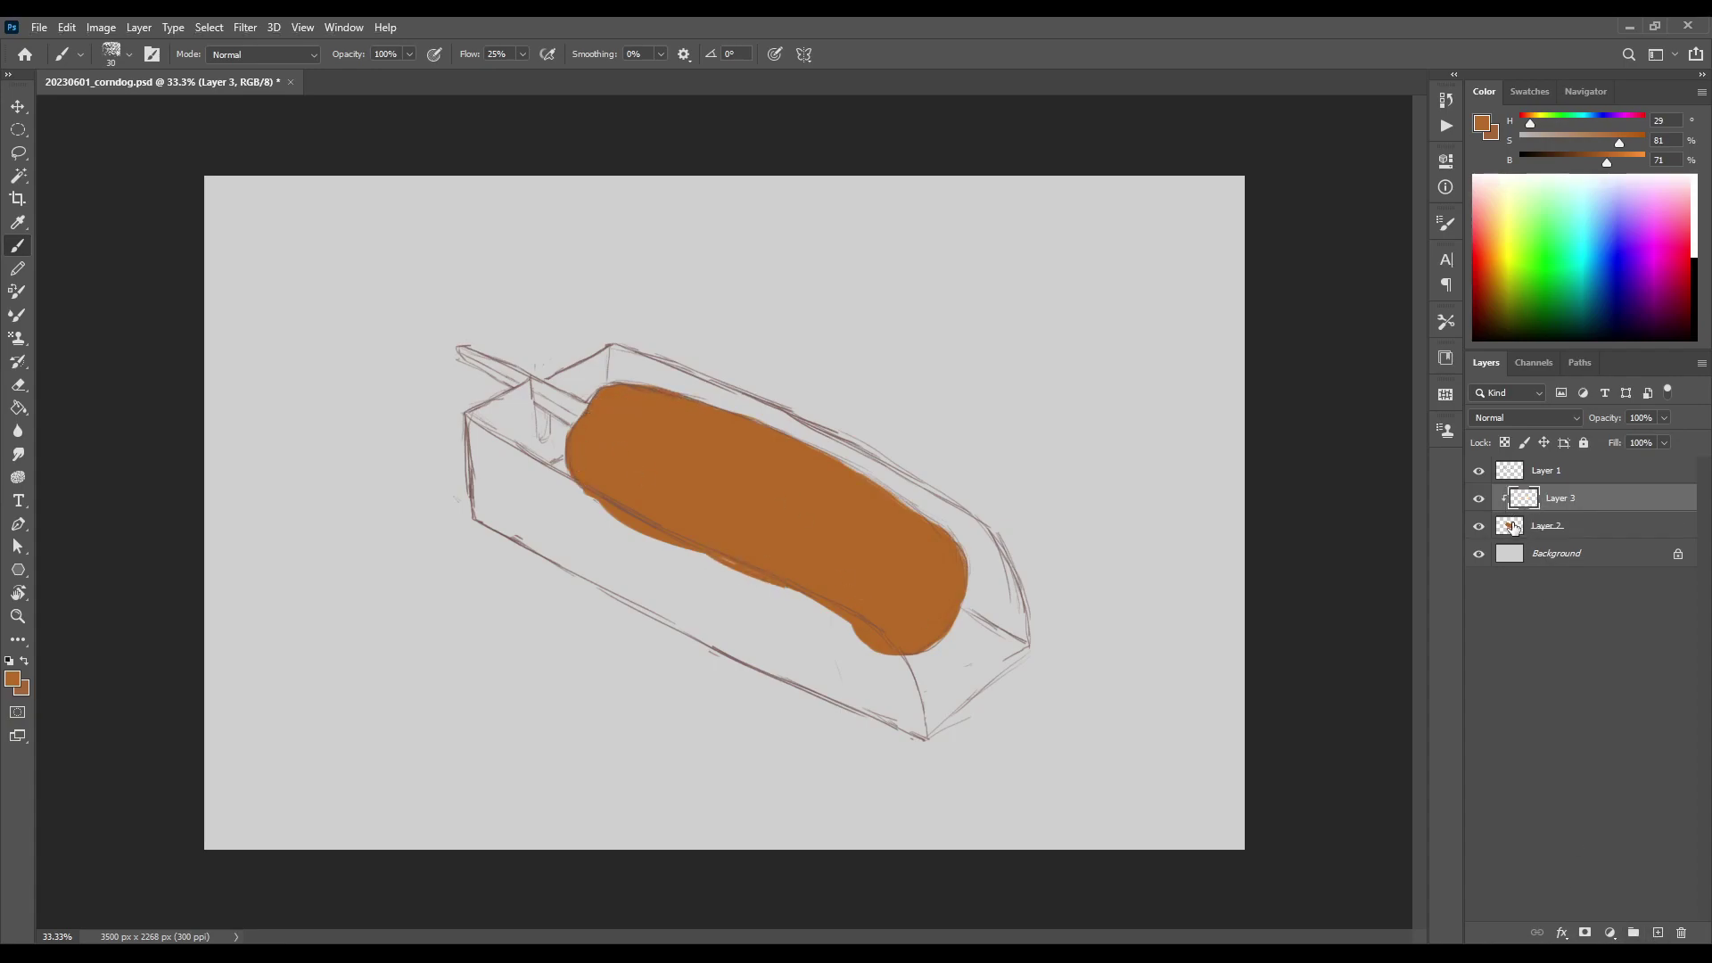
{"action": "left_click", "coordinate": [211, 569]}
{"action": "left_click_drag", "start_coordinate": [1606, 163], "coordinate": [1600, 143]}
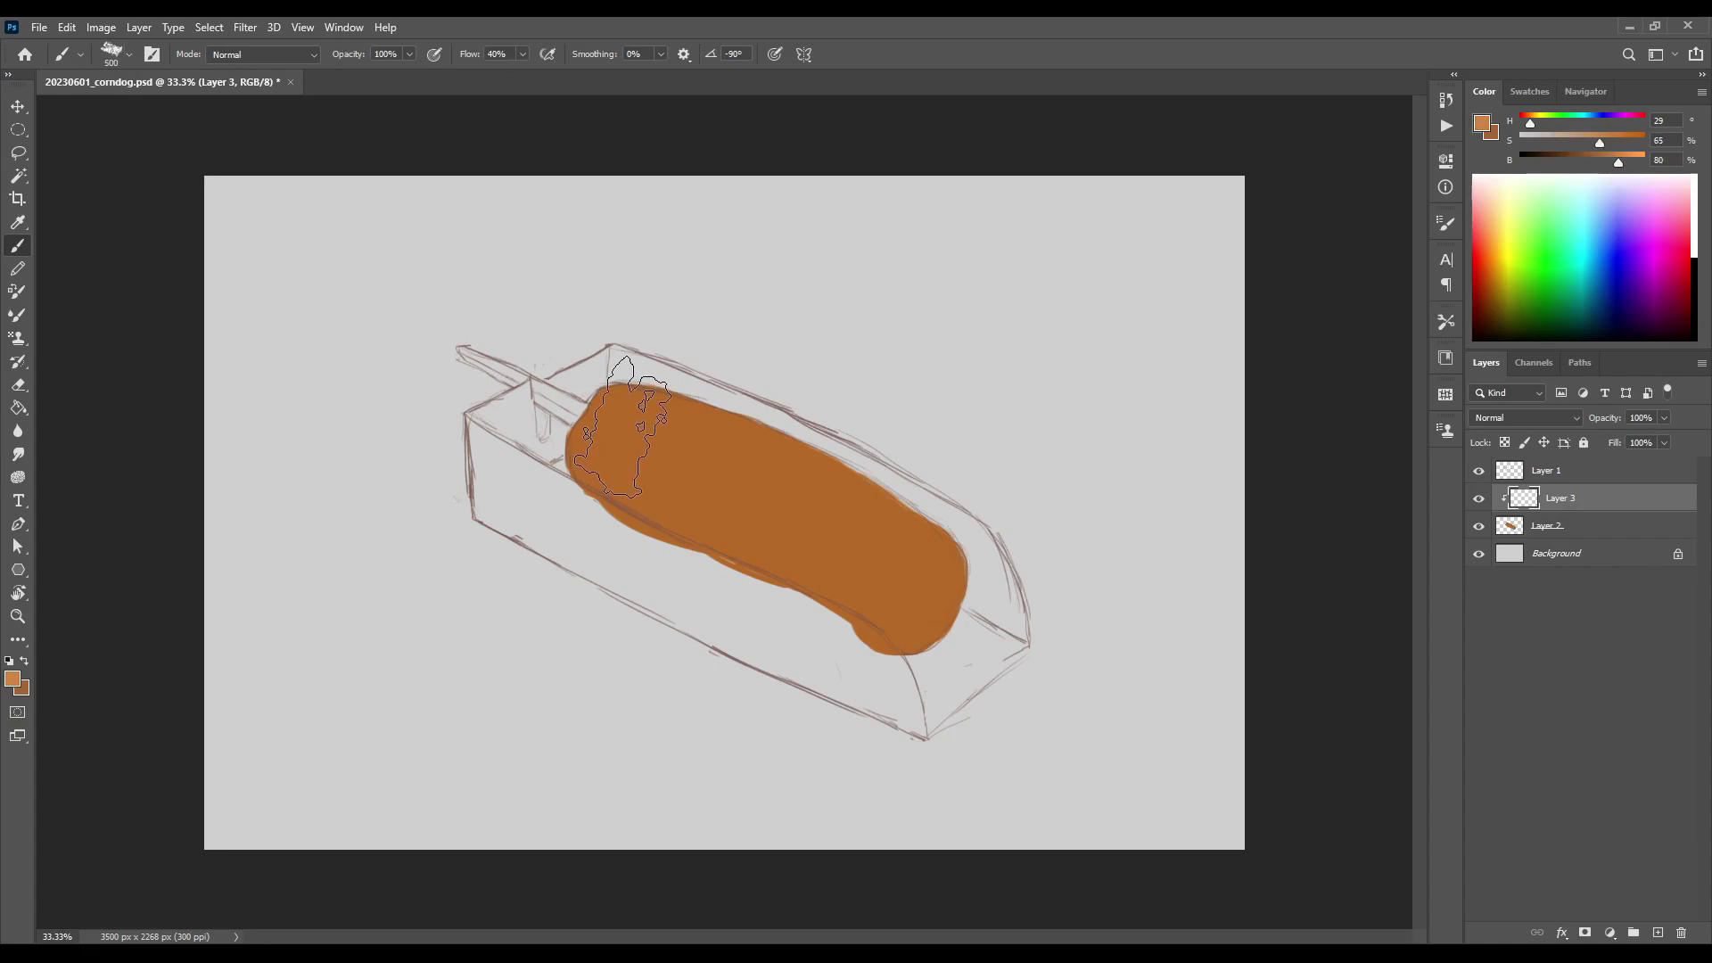
{"action": "mouse_move", "coordinate": [615, 437]}
{"action": "left_mouse_down"}
{"action": "mouse_move", "coordinate": [624, 485]}
{"action": "mouse_move", "coordinate": [731, 482]}
{"action": "mouse_move", "coordinate": [758, 544]}
{"action": "mouse_move", "coordinate": [856, 633]}
{"action": "left_mouse_up"}
{"action": "mouse_move", "coordinate": [669, 471]}
{"action": "left_mouse_down"}
{"action": "mouse_move", "coordinate": [606, 463]}
{"action": "mouse_move", "coordinate": [878, 531]}
{"action": "mouse_move", "coordinate": [923, 603]}
{"action": "mouse_move", "coordinate": [945, 579]}
{"action": "left_mouse_up"}
Mottle the stick end of the corn dog with redder and darker brown tones, using a smaller brush for the finer patches
{"action": "left_click_drag", "start_coordinate": [1529, 124], "coordinate": [1522, 124]}
{"action": "left_click_drag", "start_coordinate": [615, 455], "coordinate": [588, 482]}
{"action": "left_click_drag", "start_coordinate": [1599, 143], "coordinate": [1605, 166]}
{"action": "mouse_move", "coordinate": [615, 486]}
{"action": "left_mouse_down"}
{"action": "mouse_move", "coordinate": [640, 450]}
{"action": "mouse_move", "coordinate": [607, 430]}
{"action": "left_mouse_up"}
{"action": "key", "text": "bracketleft"}
{"action": "key", "text": "bracketleft"}
{"action": "key", "text": "bracketleft"}
{"action": "left_click_drag", "start_coordinate": [1606, 164], "coordinate": [1580, 164]}
{"action": "left_click_drag", "start_coordinate": [608, 419], "coordinate": [590, 439]}
{"action": "mouse_move", "coordinate": [1580, 164]}
{"action": "left_mouse_down"}
{"action": "mouse_move", "coordinate": [1621, 164]}
{"action": "mouse_move", "coordinate": [1628, 143]}
{"action": "mouse_move", "coordinate": [1589, 164]}
{"action": "left_mouse_up"}
Sample the colour from the middle of the corn dog and blend it over the stick end with a larger brush
{"action": "left_click", "coordinate": [785, 451], "text": "alt"}
{"action": "key", "text": "bracketright"}
{"action": "key", "text": "bracketright"}
{"action": "key", "text": "bracketright"}
{"action": "key", "text": "bracketright"}
{"action": "key", "text": "bracketright"}
{"action": "key", "text": "bracketright"}
{"action": "mouse_move", "coordinate": [585, 446]}
{"action": "left_mouse_down"}
{"action": "mouse_move", "coordinate": [625, 446]}
{"action": "mouse_move", "coordinate": [608, 439]}
{"action": "mouse_move", "coordinate": [630, 414]}
{"action": "mouse_move", "coordinate": [673, 470]}
{"action": "mouse_move", "coordinate": [644, 433]}
{"action": "left_mouse_up"}
Sample tones from the stick end and work them as broad texture into the middle of the corn dog
{"action": "key", "text": "bracketleft"}
{"action": "key", "text": "bracketleft"}
{"action": "key", "text": "bracketleft"}
{"action": "key", "text": "bracketleft"}
{"action": "left_click", "coordinate": [604, 435], "text": "alt"}
{"action": "left_click", "coordinate": [606, 437], "text": "alt"}
{"action": "left_click", "coordinate": [603, 479], "text": "alt"}
{"action": "key", "text": "bracketright"}
{"action": "key", "text": "bracketright"}
{"action": "key", "text": "bracketright"}
{"action": "key", "text": "bracketright"}
{"action": "key", "text": "bracketright"}
{"action": "key", "text": "bracketright"}
{"action": "mouse_move", "coordinate": [760, 486]}
{"action": "left_mouse_down"}
{"action": "mouse_move", "coordinate": [923, 579]}
{"action": "mouse_move", "coordinate": [794, 704]}
{"action": "left_mouse_up"}
Sample orange from the corn dog's upper area and dab texture along its middle with the brush reduced to size 125
{"action": "key", "text": "bracketleft"}
{"action": "key", "text": "bracketleft"}
{"action": "key", "text": "bracketleft"}
{"action": "key", "text": "bracketleft"}
{"action": "left_click", "coordinate": [675, 445], "text": "alt"}
{"action": "key", "text": "bracketleft"}
{"action": "key", "text": "bracketleft"}
{"action": "key", "text": "bracketleft"}
{"action": "key", "text": "bracketleft"}
{"action": "key", "text": "bracketleft"}
{"action": "key", "text": "bracketleft"}
{"action": "key", "text": "bracketleft"}
{"action": "key", "text": "bracketleft"}
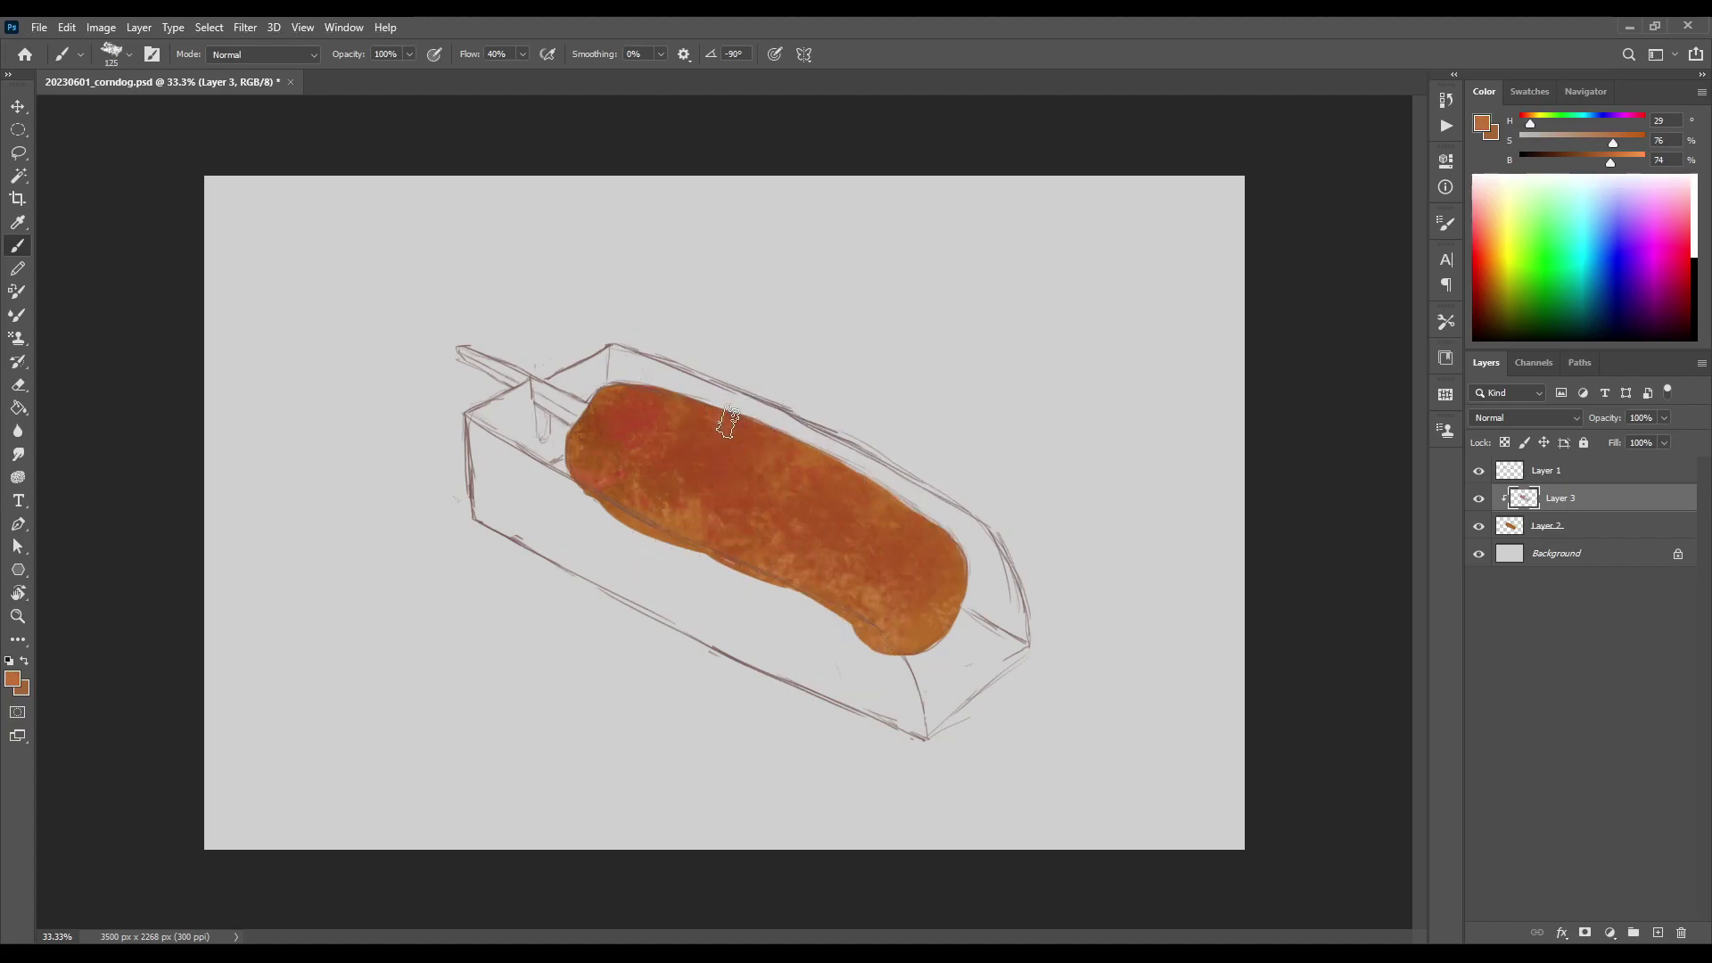
{"action": "left_click_drag", "start_coordinate": [791, 511], "coordinate": [758, 497]}
Lighten the orange and dab small pale crumb speckles over the corn dog's upper surface and middle with a smaller brush
{"action": "mouse_move", "coordinate": [1610, 163]}
{"action": "left_mouse_down"}
{"action": "mouse_move", "coordinate": [1629, 163]}
{"action": "mouse_move", "coordinate": [1594, 144]}
{"action": "left_mouse_up"}
{"action": "left_click_drag", "start_coordinate": [637, 415], "coordinate": [642, 411]}
{"action": "key", "text": "bracketleft"}
{"action": "key", "text": "bracketleft"}
{"action": "key", "text": "bracketleft"}
{"action": "key", "text": "bracketleft"}
{"action": "left_click", "coordinate": [687, 416]}
{"action": "left_click", "coordinate": [717, 425]}
{"action": "left_click", "coordinate": [752, 445]}
{"action": "left_click_drag", "start_coordinate": [1629, 163], "coordinate": [1636, 163]}
{"action": "left_click", "coordinate": [762, 476]}
{"action": "left_click", "coordinate": [780, 514]}
{"action": "left_click", "coordinate": [856, 512]}
{"action": "left_click", "coordinate": [803, 481]}
Sample tones from the corn dog and blend reddish brown texture over it, enlarging the brush to size 1100
{"action": "left_click", "coordinate": [741, 448], "text": "alt"}
{"action": "left_click", "coordinate": [657, 440], "text": "alt"}
{"action": "key", "text": "bracketright"}
{"action": "key", "text": "bracketright"}
{"action": "key", "text": "bracketright"}
{"action": "key", "text": "bracketright"}
{"action": "key", "text": "bracketright"}
{"action": "key", "text": "bracketright"}
{"action": "key", "text": "bracketright"}
{"action": "left_click", "coordinate": [736, 508], "text": "alt"}
{"action": "key", "text": "bracketright"}
{"action": "key", "text": "bracketright"}
{"action": "key", "text": "bracketright"}
{"action": "key", "text": "bracketright"}
{"action": "key", "text": "bracketright"}
{"action": "key", "text": "bracketright"}
{"action": "key", "text": "bracketright"}
{"action": "key", "text": "bracketright"}
{"action": "key", "text": "bracketright"}
{"action": "key", "text": "bracketright"}
Reduce the brush to size 175 and texture the rounded tip with sampled orange-brown (H 29, S 81, B 71)
{"action": "key", "text": "bracketleft"}
{"action": "key", "text": "bracketleft"}
{"action": "key", "text": "bracketleft"}
{"action": "key", "text": "bracketleft"}
{"action": "key", "text": "bracketleft"}
{"action": "key", "text": "bracketleft"}
{"action": "key", "text": "bracketleft"}
{"action": "key", "text": "bracketleft"}
{"action": "key", "text": "bracketleft"}
{"action": "key", "text": "bracketleft"}
{"action": "key", "text": "bracketleft"}
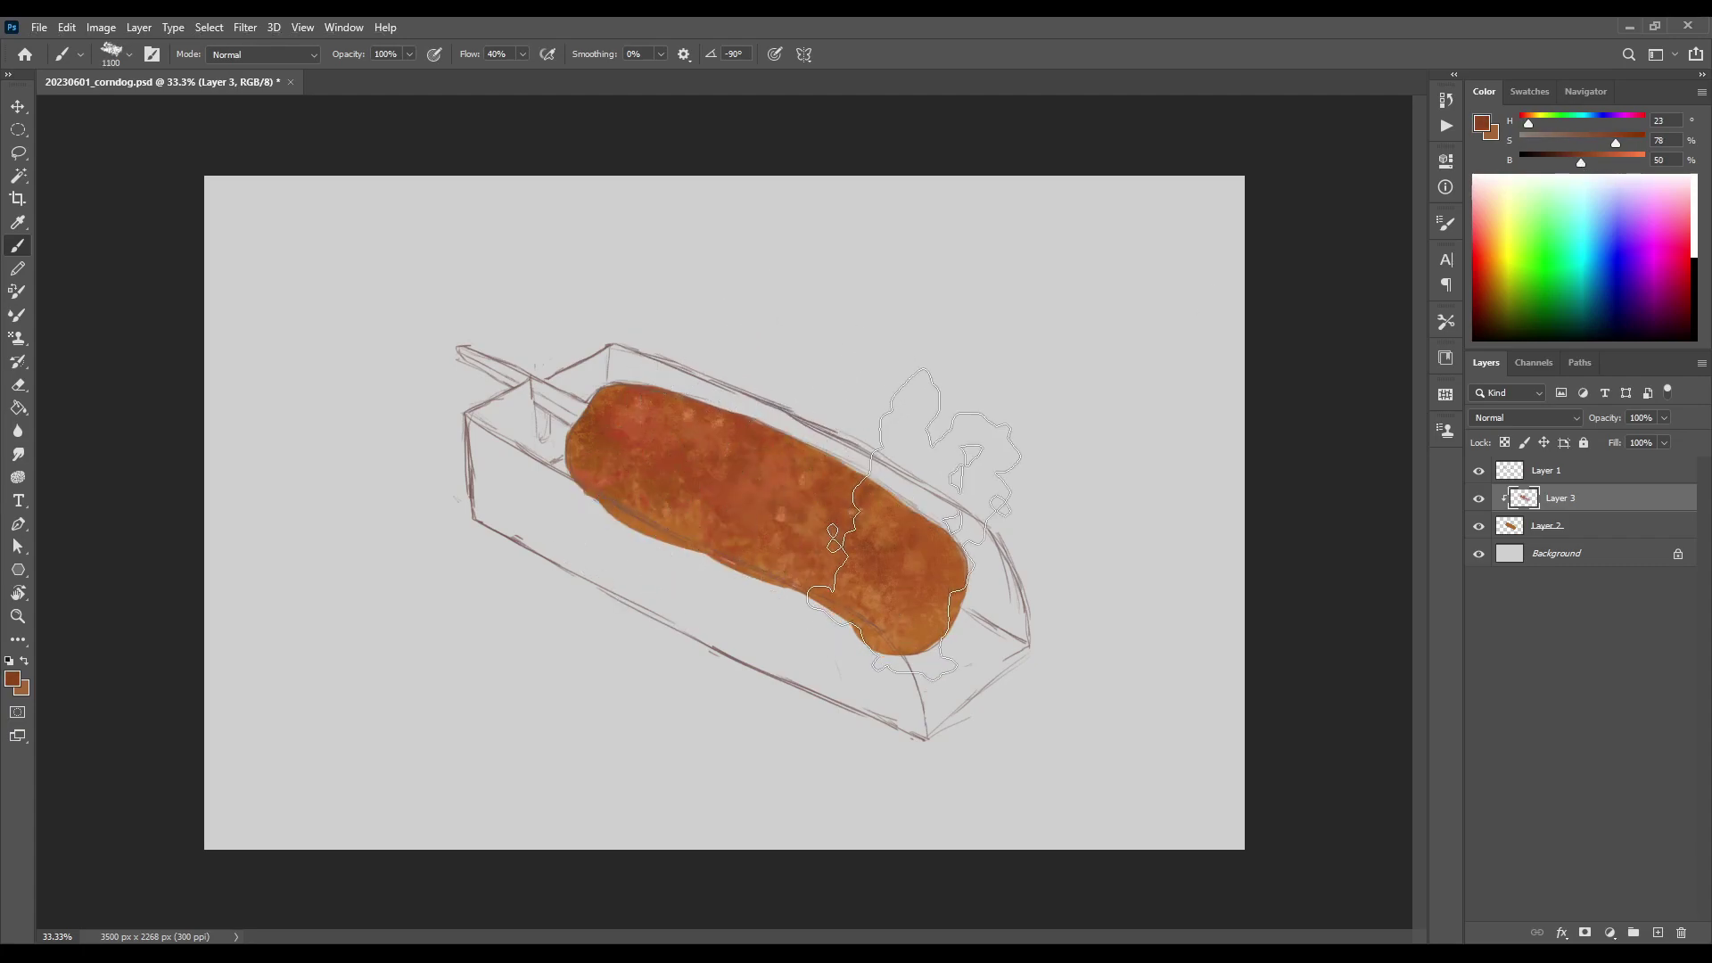
{"action": "left_click", "coordinate": [943, 583], "text": "alt"}
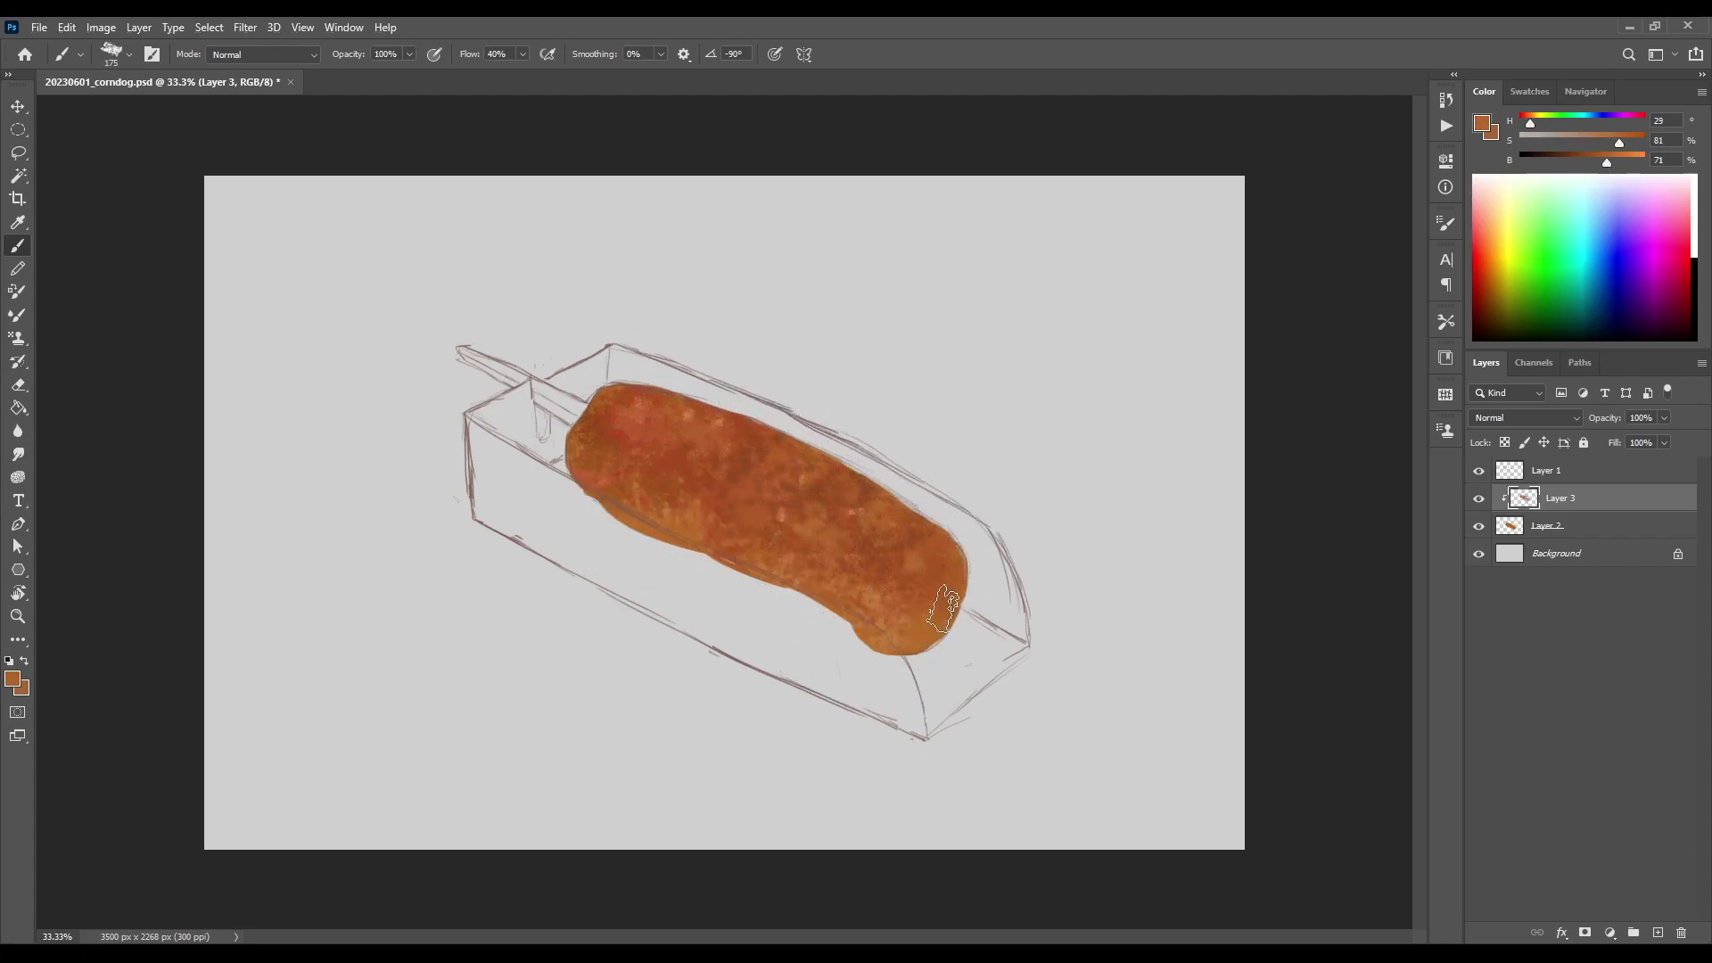
Paint tiny pale peach crumb highlights (H 29, S 49, B 100) over the corn dog with a fine brush at size 15
{"action": "left_click", "coordinate": [130, 55]}
{"action": "left_click", "coordinate": [206, 524]}
{"action": "mouse_move", "coordinate": [1607, 162]}
{"action": "left_mouse_down"}
{"action": "mouse_move", "coordinate": [1629, 162]}
{"action": "mouse_move", "coordinate": [1580, 143]}
{"action": "mouse_move", "coordinate": [1643, 162]}
{"action": "left_mouse_up"}
{"action": "key", "text": "bracketleft"}
{"action": "key", "text": "bracketleft"}
{"action": "key", "text": "bracketleft"}
{"action": "key", "text": "bracketleft"}
{"action": "key", "text": "bracketleft"}
{"action": "key", "text": "bracketleft"}
{"action": "key", "text": "bracketleft"}
{"action": "key", "text": "bracketleft"}
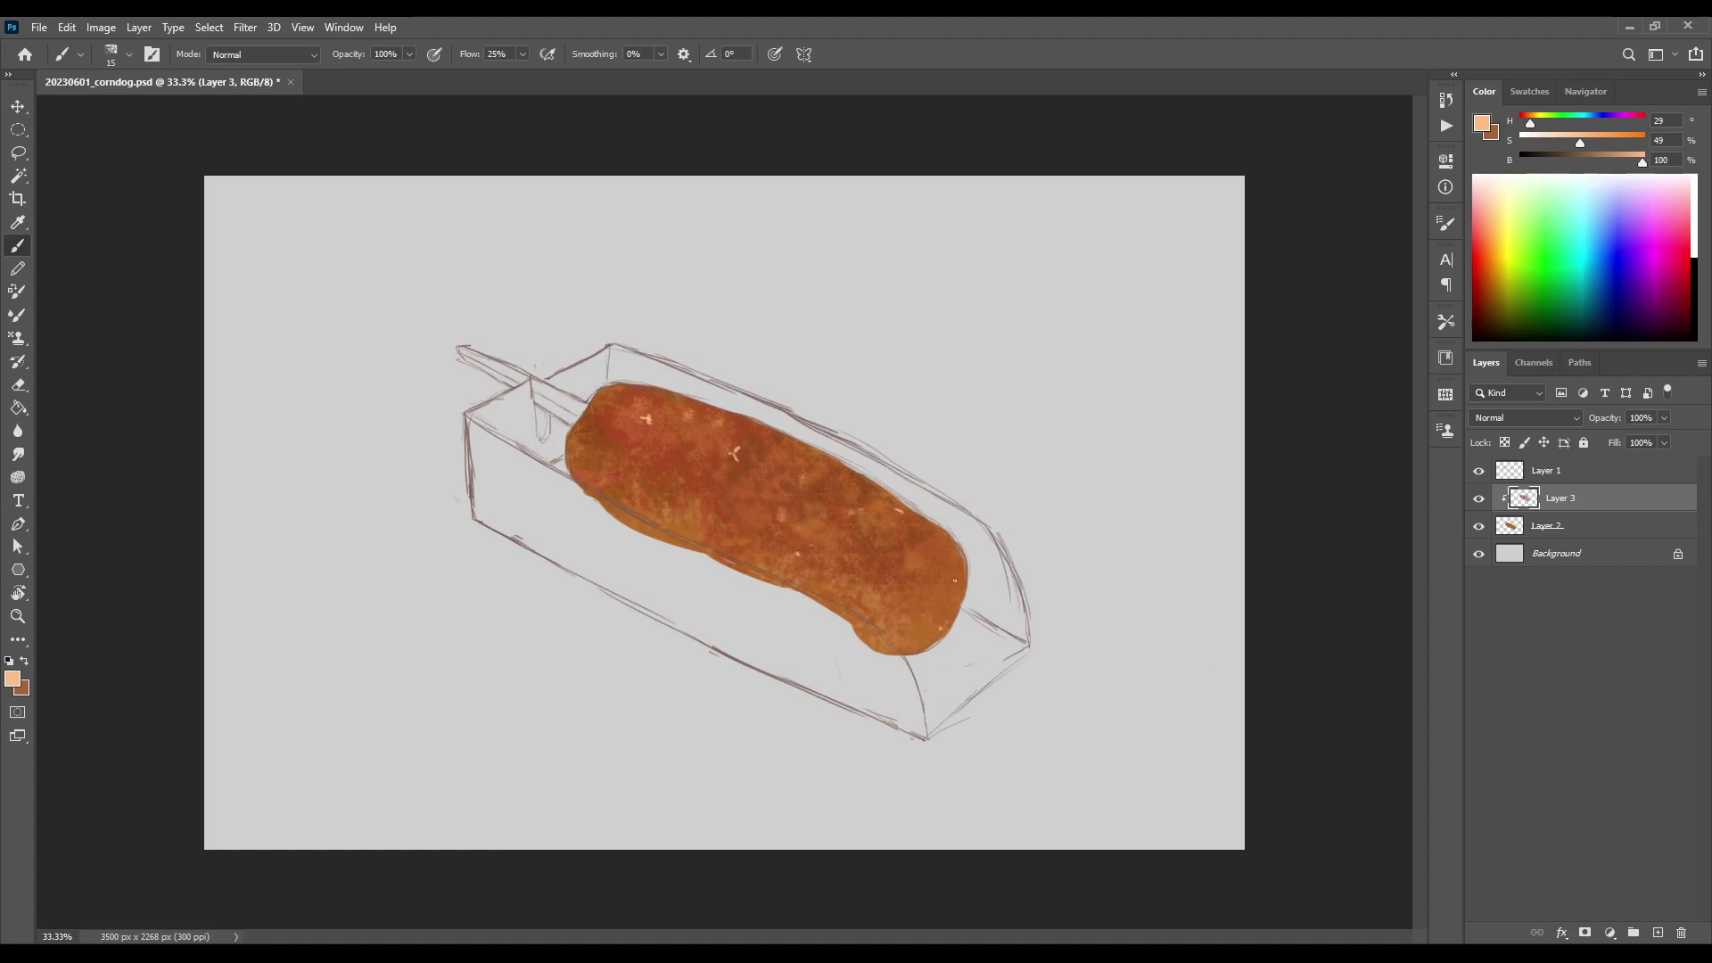
Roughen the corn dog's outline on its base layer with small bumps in the sampled edge orange, using brush size 20
{"action": "key", "text": "alt+bracketleft"}
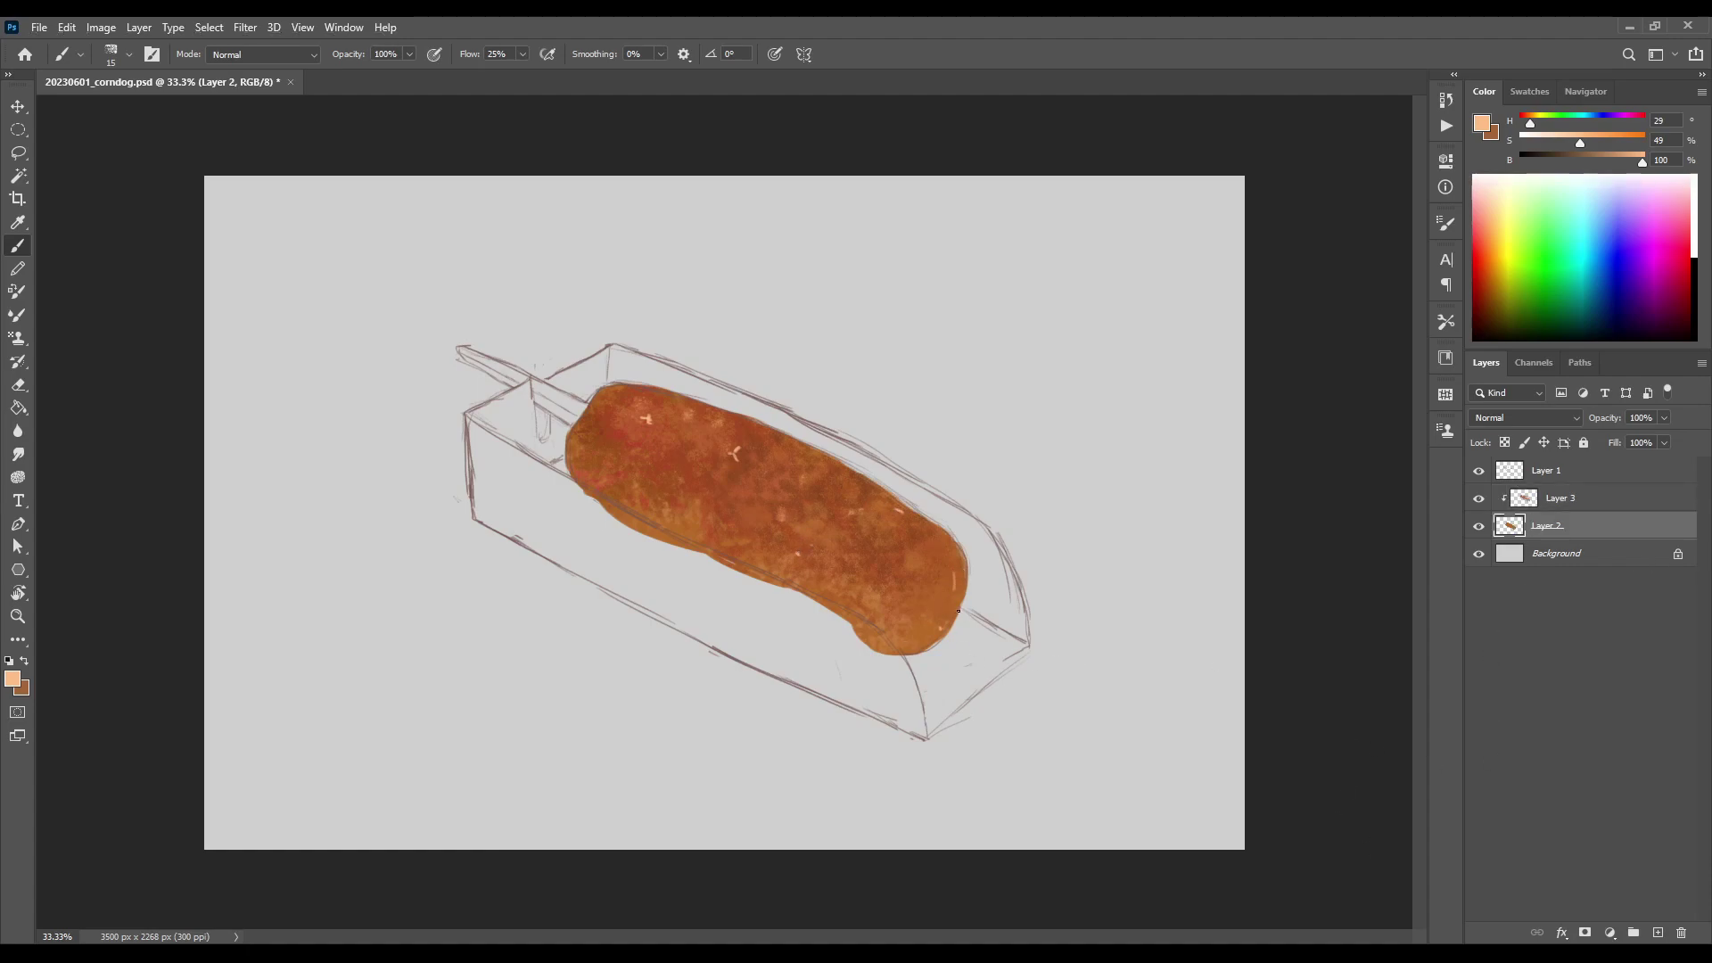
{"action": "left_click", "coordinate": [962, 603], "text": "alt"}
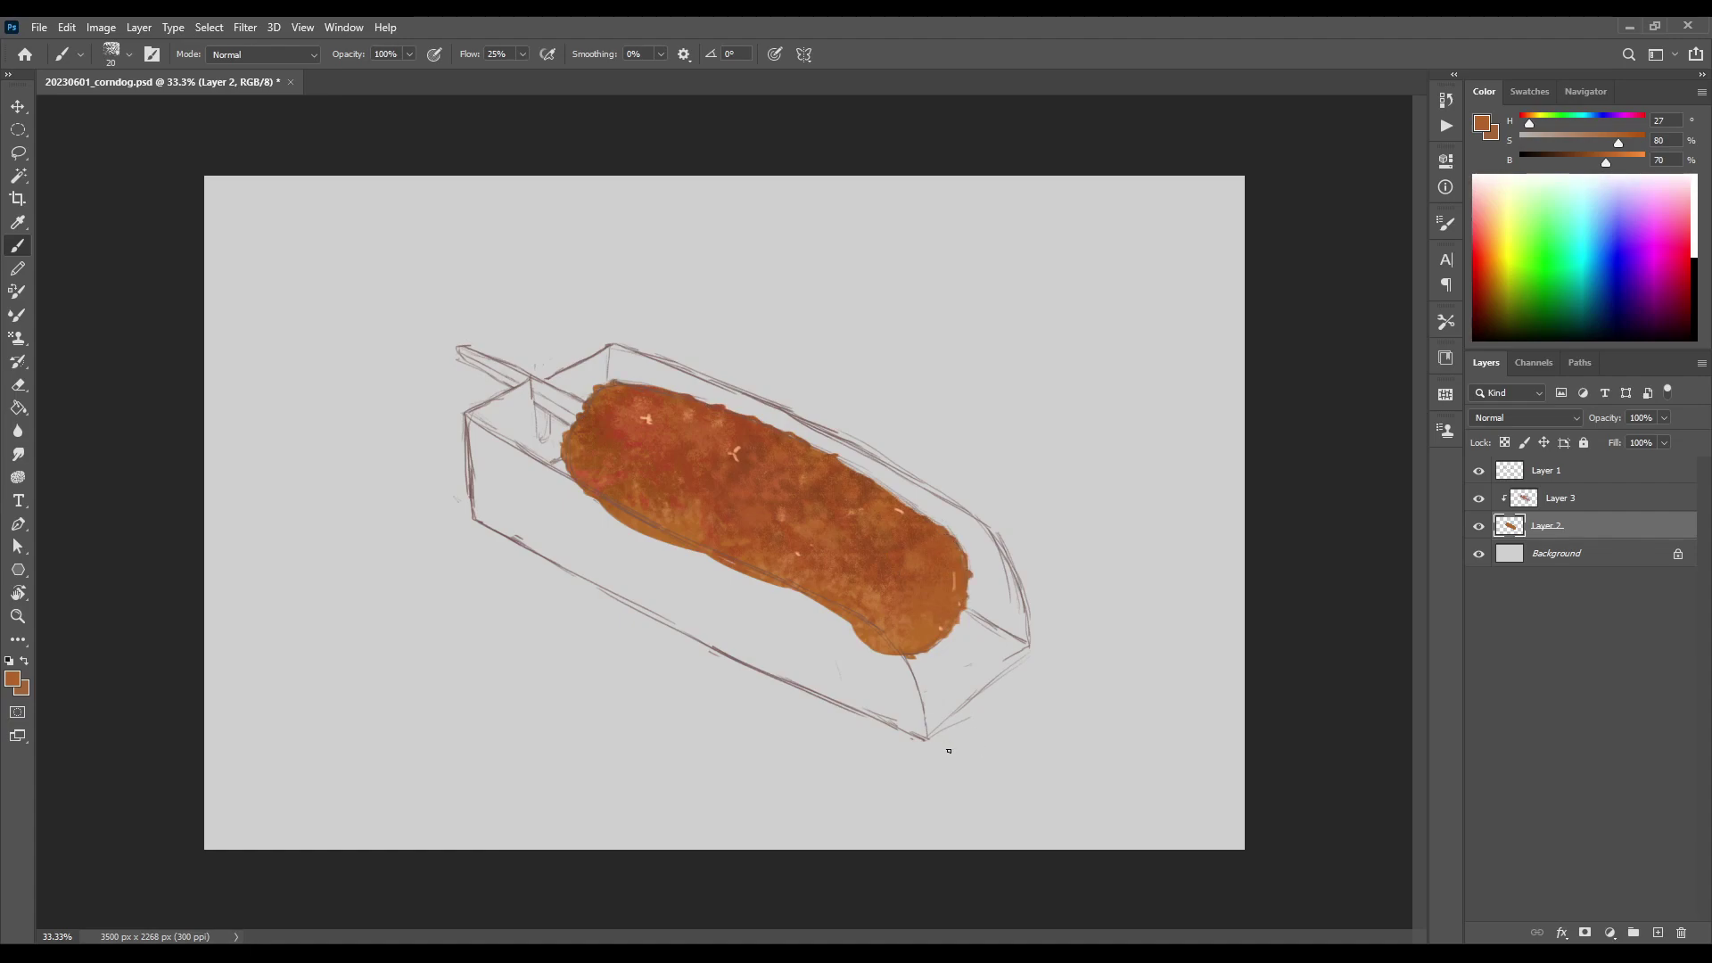
Create a new layer above the clipped texture layer and mix a bright red foreground colour (H 4, S 80, B 85)
{"action": "left_click", "coordinate": [1592, 499]}
{"action": "left_click", "coordinate": [1658, 933]}
{"action": "left_click_drag", "start_coordinate": [1529, 123], "coordinate": [1519, 123]}
{"action": "mouse_move", "coordinate": [1607, 162]}
{"action": "left_mouse_down"}
{"action": "mouse_move", "coordinate": [1633, 165]}
{"action": "mouse_move", "coordinate": [1610, 165]}
{"action": "mouse_move", "coordinate": [1627, 144]}
{"action": "left_mouse_up"}
{"action": "left_click_drag", "start_coordinate": [1610, 165], "coordinate": [1627, 165]}
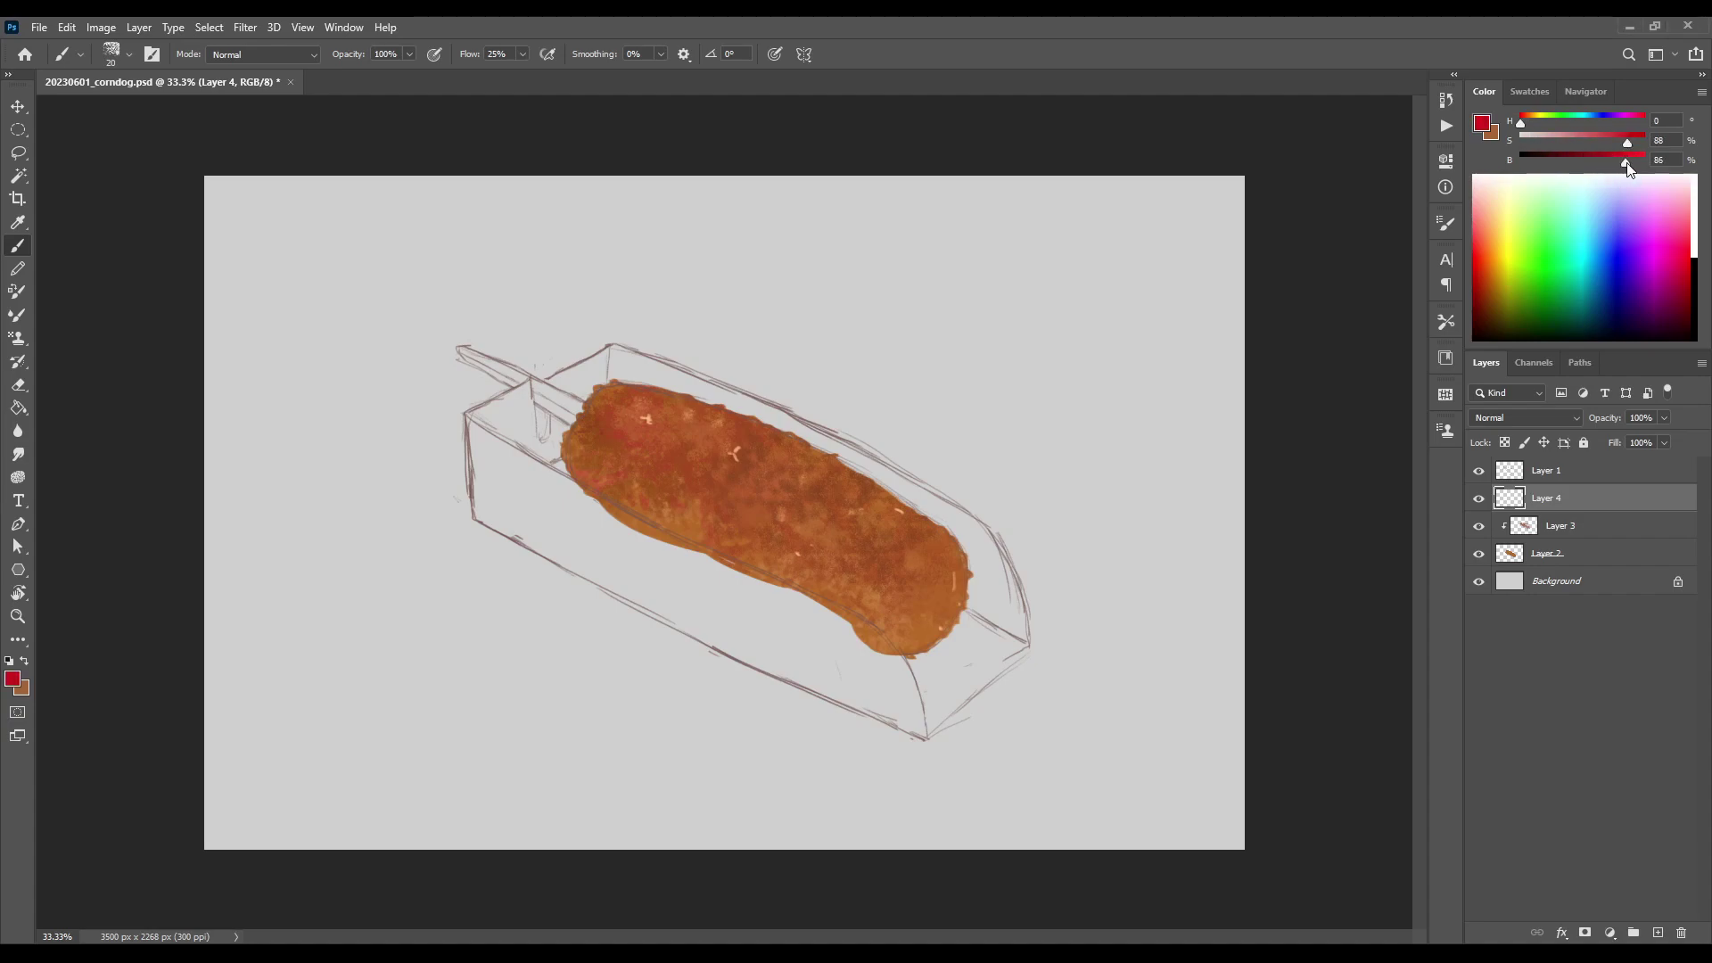
{"action": "left_click_drag", "start_coordinate": [1521, 123], "coordinate": [1528, 127]}
{"action": "left_click_drag", "start_coordinate": [1480, 241], "coordinate": [1475, 250]}
Try a thick red ketchup stripe across the stick end at brush size 80, and undo it
{"action": "key", "text": "bracketright"}
{"action": "left_click_drag", "start_coordinate": [642, 395], "coordinate": [603, 472]}
{"action": "left_click", "coordinate": [604, 472], "text": "alt"}
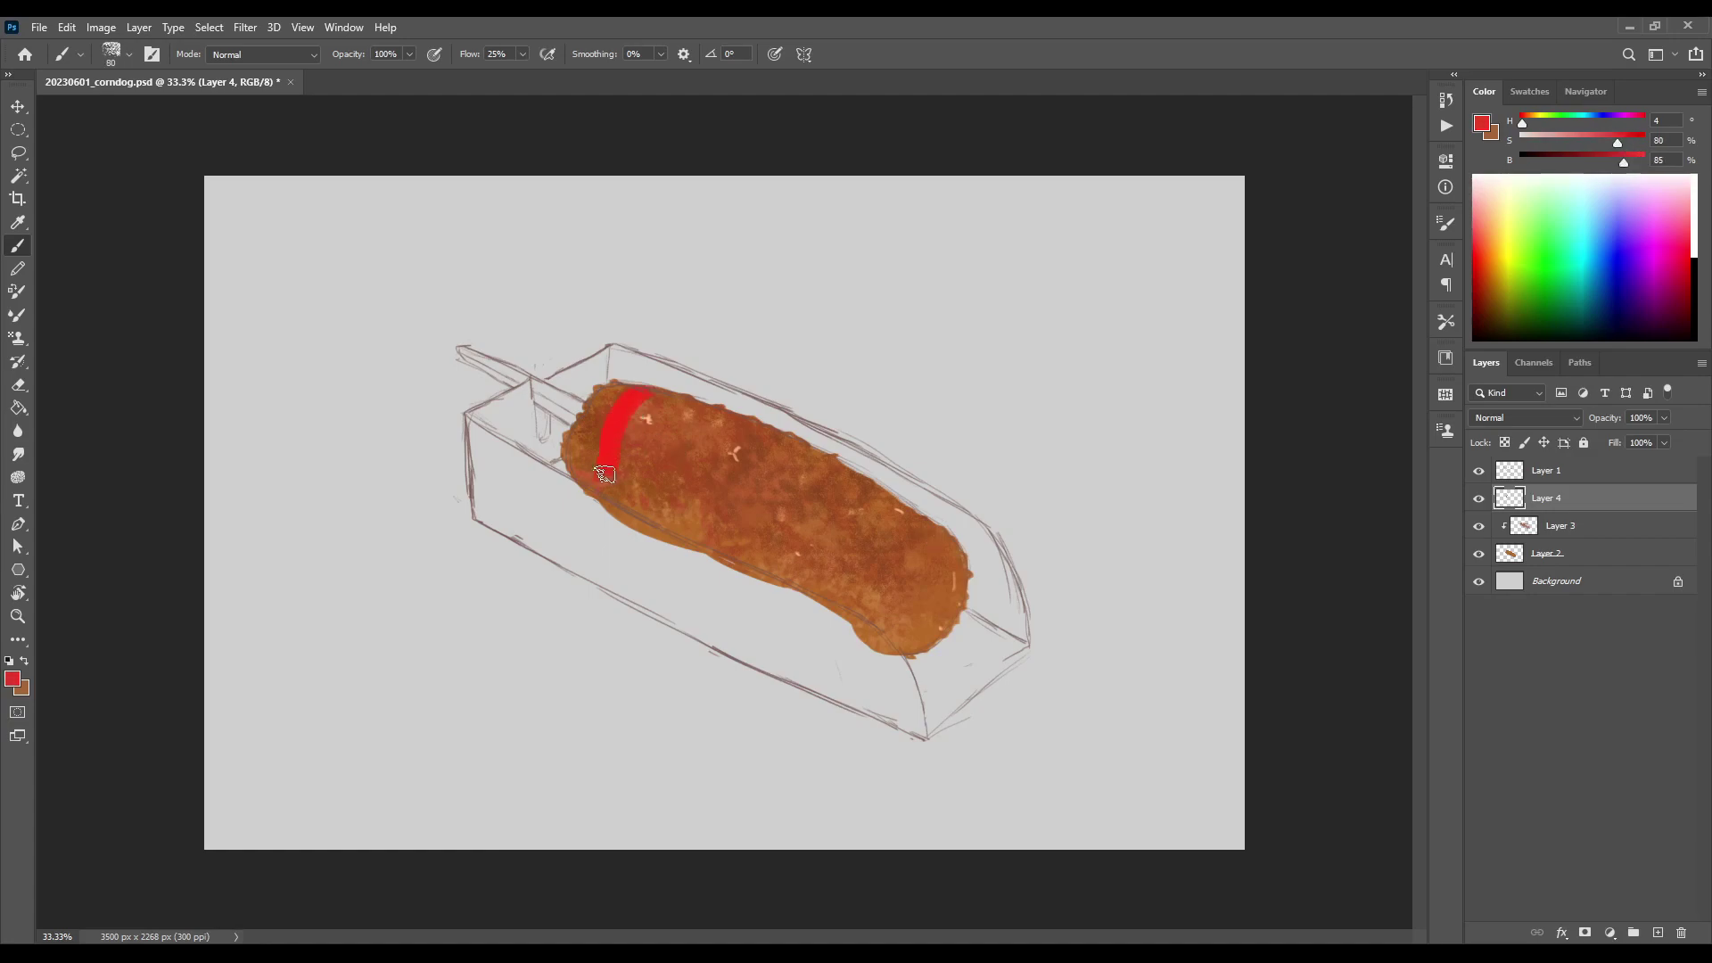
{"action": "key", "text": "ctrl+z"}
{"action": "key", "text": "ctrl+z"}
Deepen the red foreground colour to H 4, S 89, B 74
{"action": "left_click_drag", "start_coordinate": [1617, 142], "coordinate": [1629, 142]}
{"action": "left_click_drag", "start_coordinate": [1623, 164], "coordinate": [1612, 164]}
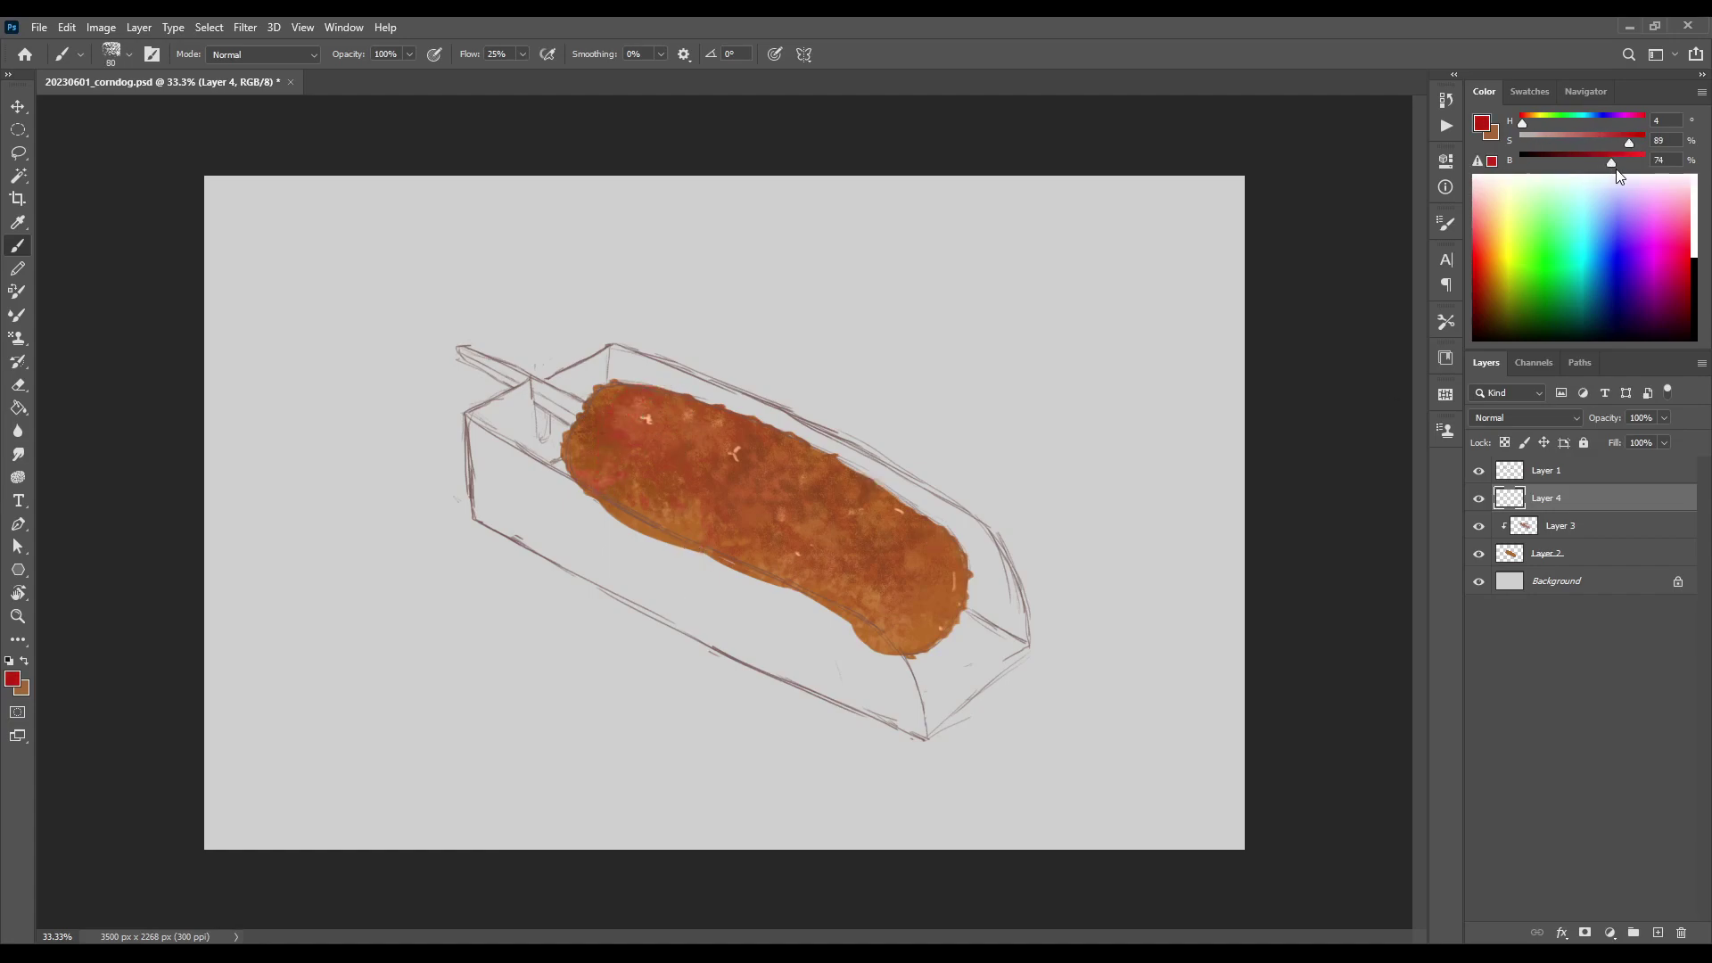
Paint two thick red ketchup stripes across the stick half of the corn dog
{"action": "left_click_drag", "start_coordinate": [645, 390], "coordinate": [609, 448]}
{"action": "key", "text": "bracketleft"}
{"action": "mouse_move", "coordinate": [648, 390]}
{"action": "left_mouse_down"}
{"action": "mouse_move", "coordinate": [611, 510]}
{"action": "mouse_move", "coordinate": [664, 389]}
{"action": "left_mouse_up"}
{"action": "left_click_drag", "start_coordinate": [749, 426], "coordinate": [653, 537]}
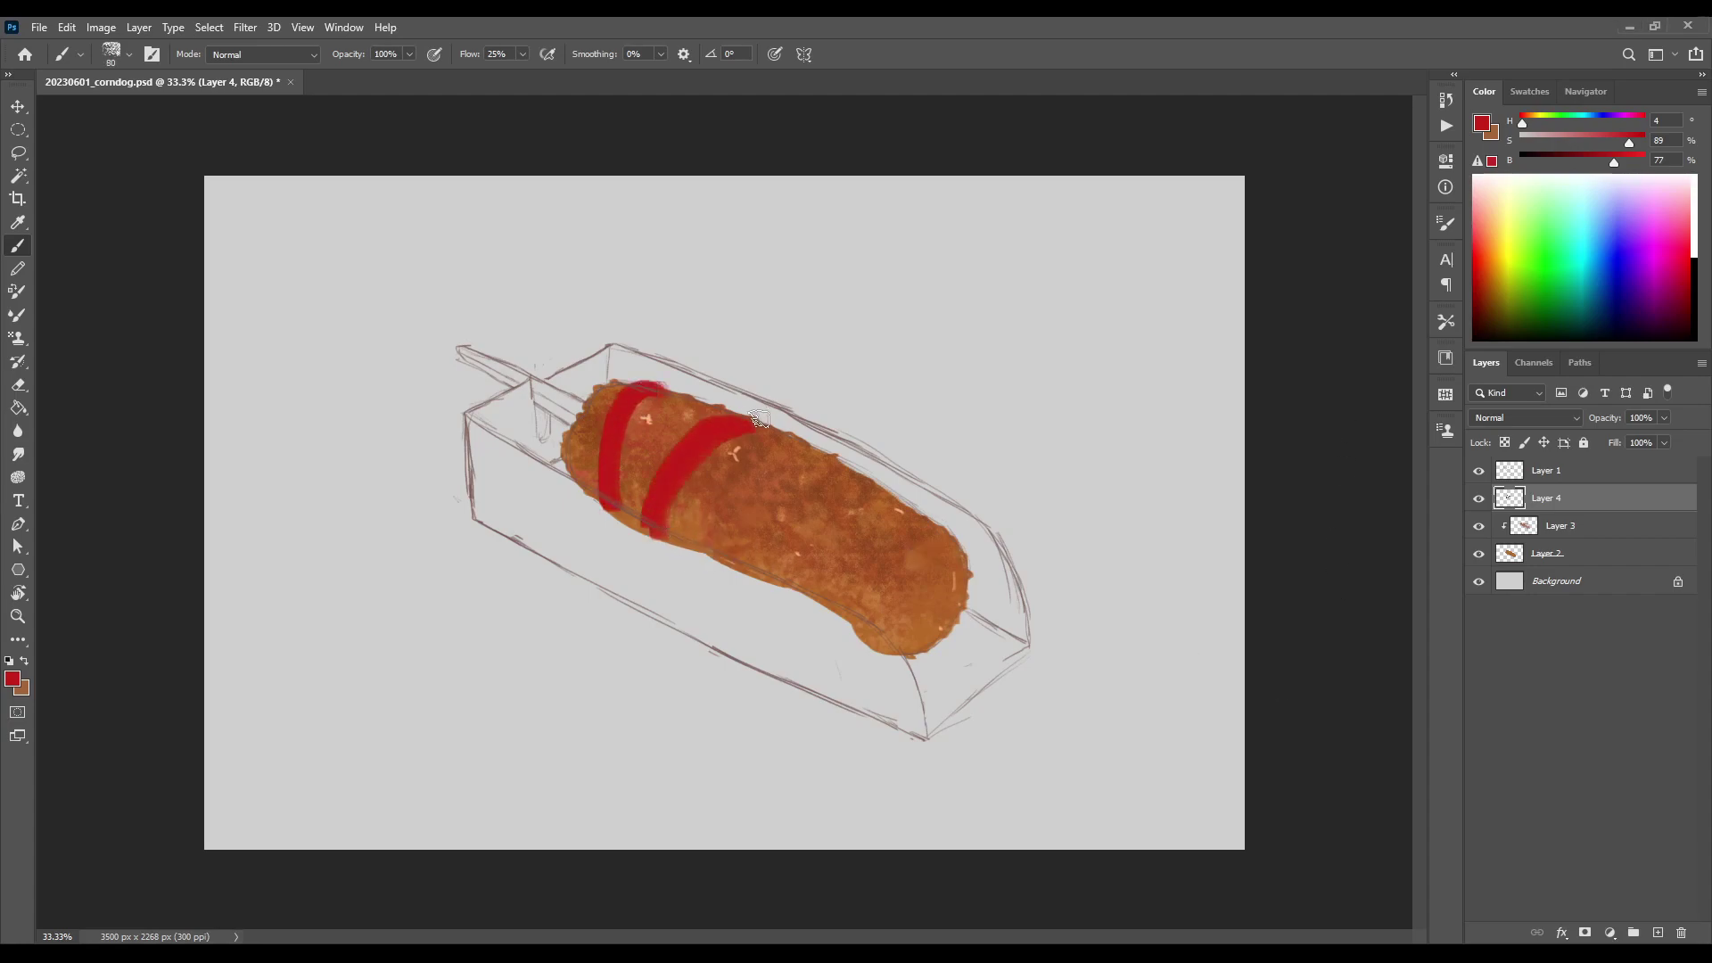
Undo the last stroke, then erase and repaint the two ketchup stripes as thinner curved bands
{"action": "left_click_drag", "start_coordinate": [473, 243], "coordinate": [489, 332]}
{"action": "key", "text": "ctrl+z"}
{"action": "key", "text": "e"}
{"action": "mouse_move", "coordinate": [700, 468]}
{"action": "left_mouse_down"}
{"action": "mouse_move", "coordinate": [643, 392]}
{"action": "mouse_move", "coordinate": [578, 487]}
{"action": "mouse_move", "coordinate": [765, 419]}
{"action": "mouse_move", "coordinate": [648, 496]}
{"action": "left_mouse_up"}
{"action": "key", "text": "b"}
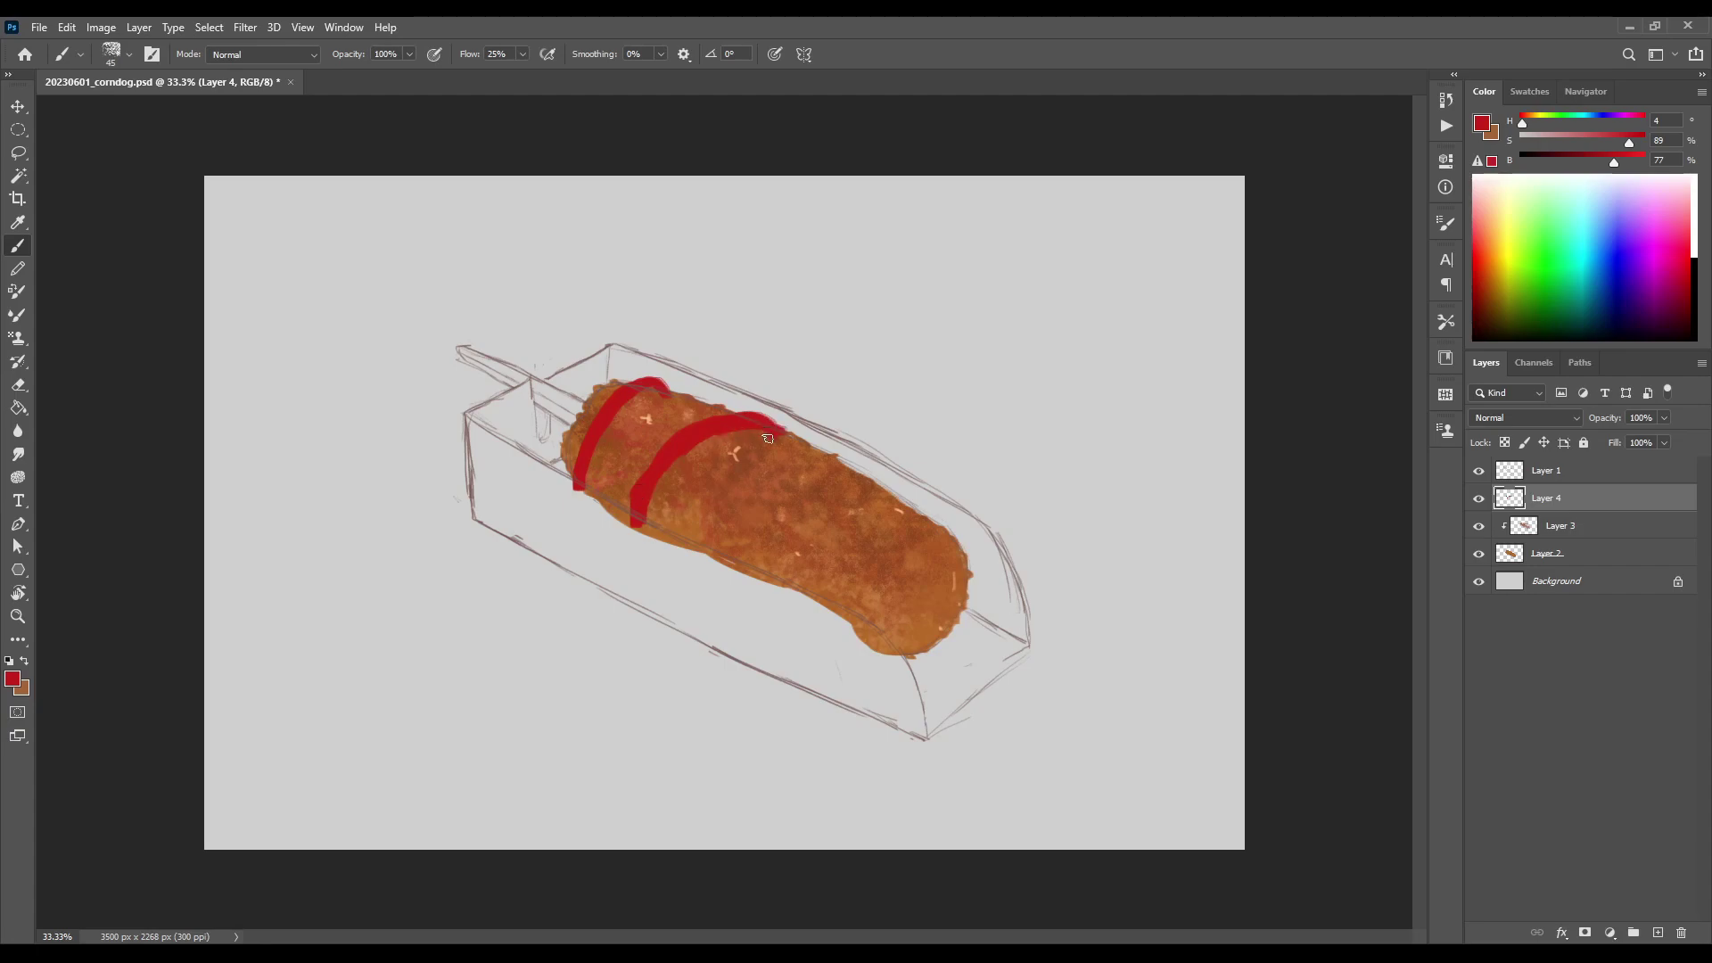
Round off the upper ends of the two ketchup stripes and add a third curved stripe at the corn dog's middle
{"action": "key", "text": "e"}
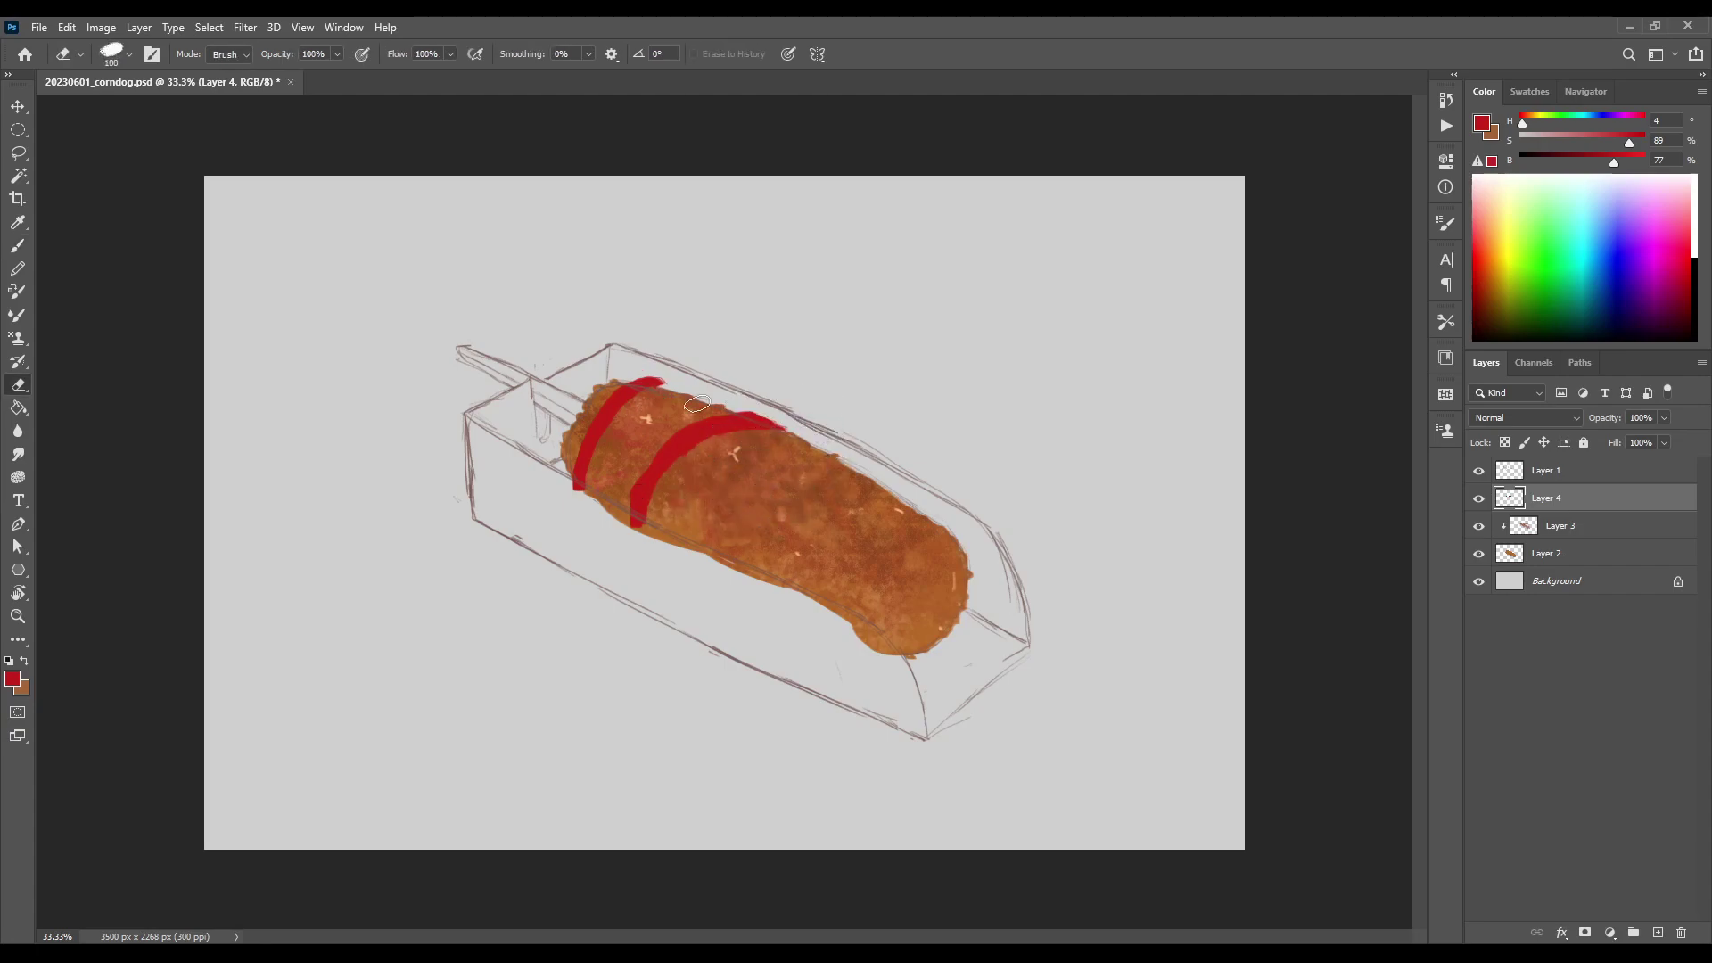
{"action": "key", "text": "b"}
{"action": "left_click_drag", "start_coordinate": [659, 385], "coordinate": [617, 404]}
{"action": "left_click_drag", "start_coordinate": [784, 429], "coordinate": [726, 416]}
{"action": "mouse_move", "coordinate": [842, 462]}
{"action": "left_mouse_down"}
{"action": "mouse_move", "coordinate": [732, 540]}
{"action": "mouse_move", "coordinate": [731, 571]}
{"action": "mouse_move", "coordinate": [841, 462]}
{"action": "left_mouse_up"}
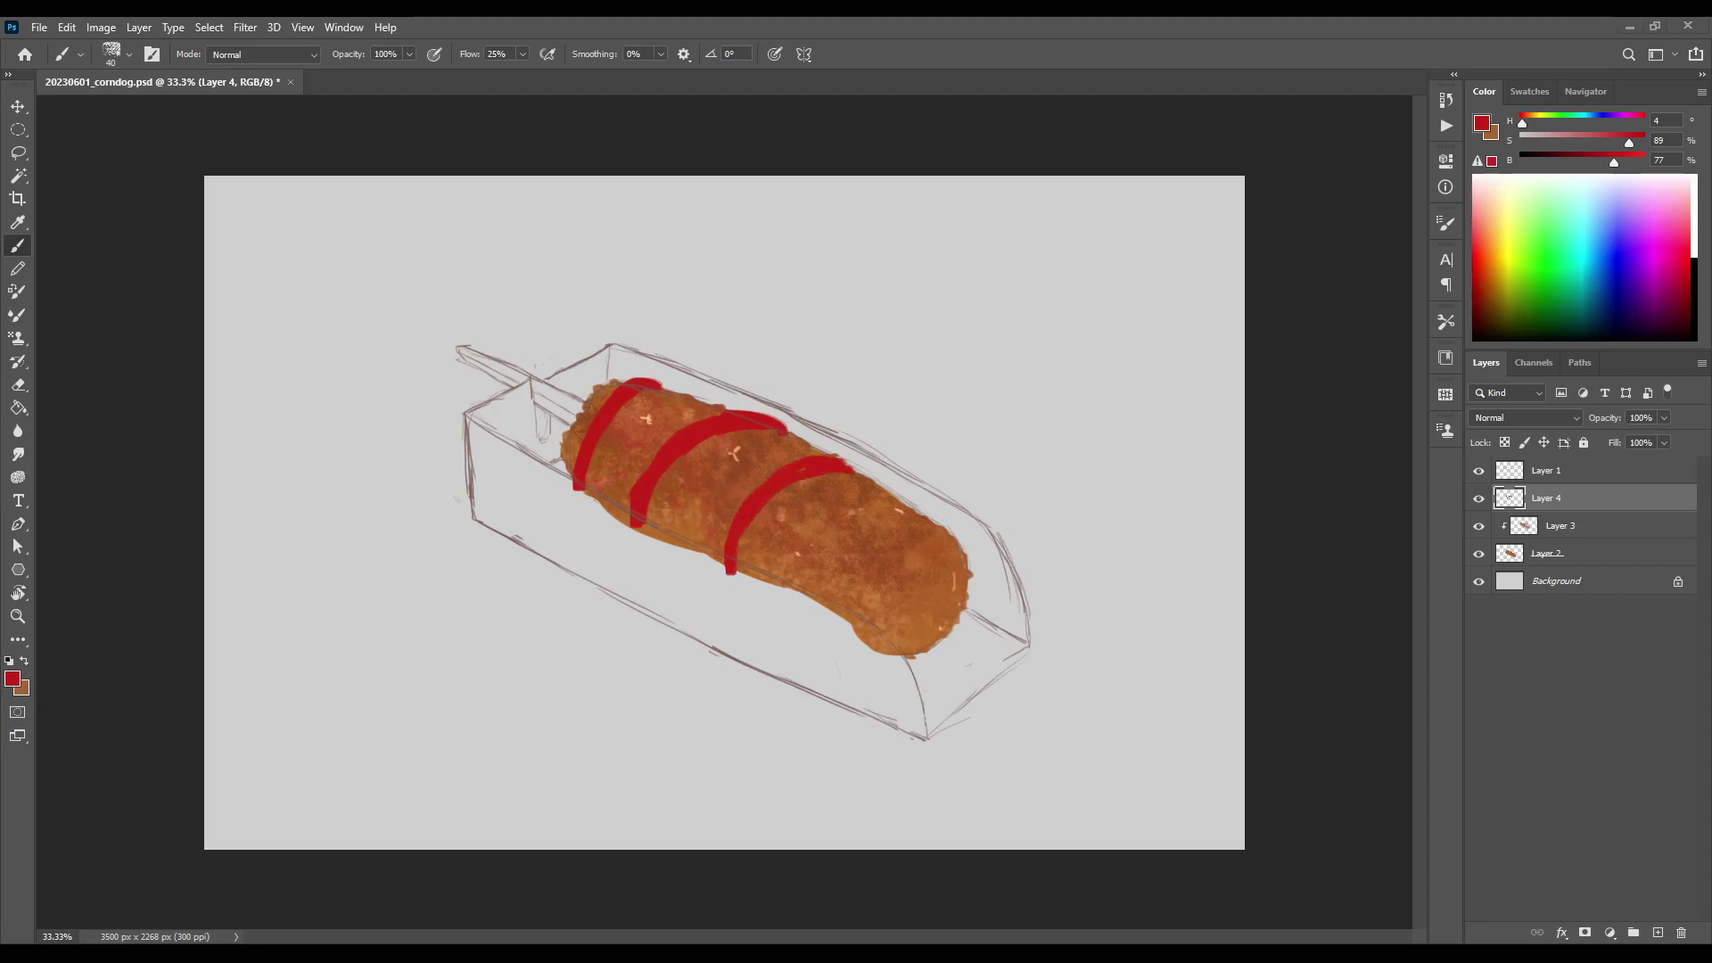
Erase the separate ketchup stripes and try a continuous red zigzag along the corn dog twice, undoing both attempts
{"action": "key", "text": "e"}
{"action": "mouse_move", "coordinate": [581, 482]}
{"action": "left_mouse_down"}
{"action": "mouse_move", "coordinate": [678, 383]}
{"action": "mouse_move", "coordinate": [785, 430]}
{"action": "left_mouse_up"}
{"action": "key", "text": "b"}
{"action": "left_click_drag", "start_coordinate": [654, 387], "coordinate": [753, 515]}
{"action": "key", "text": "ctrl+z"}
{"action": "mouse_move", "coordinate": [650, 383]}
{"action": "left_mouse_down"}
{"action": "mouse_move", "coordinate": [789, 455]}
{"action": "mouse_move", "coordinate": [927, 622]}
{"action": "left_mouse_up"}
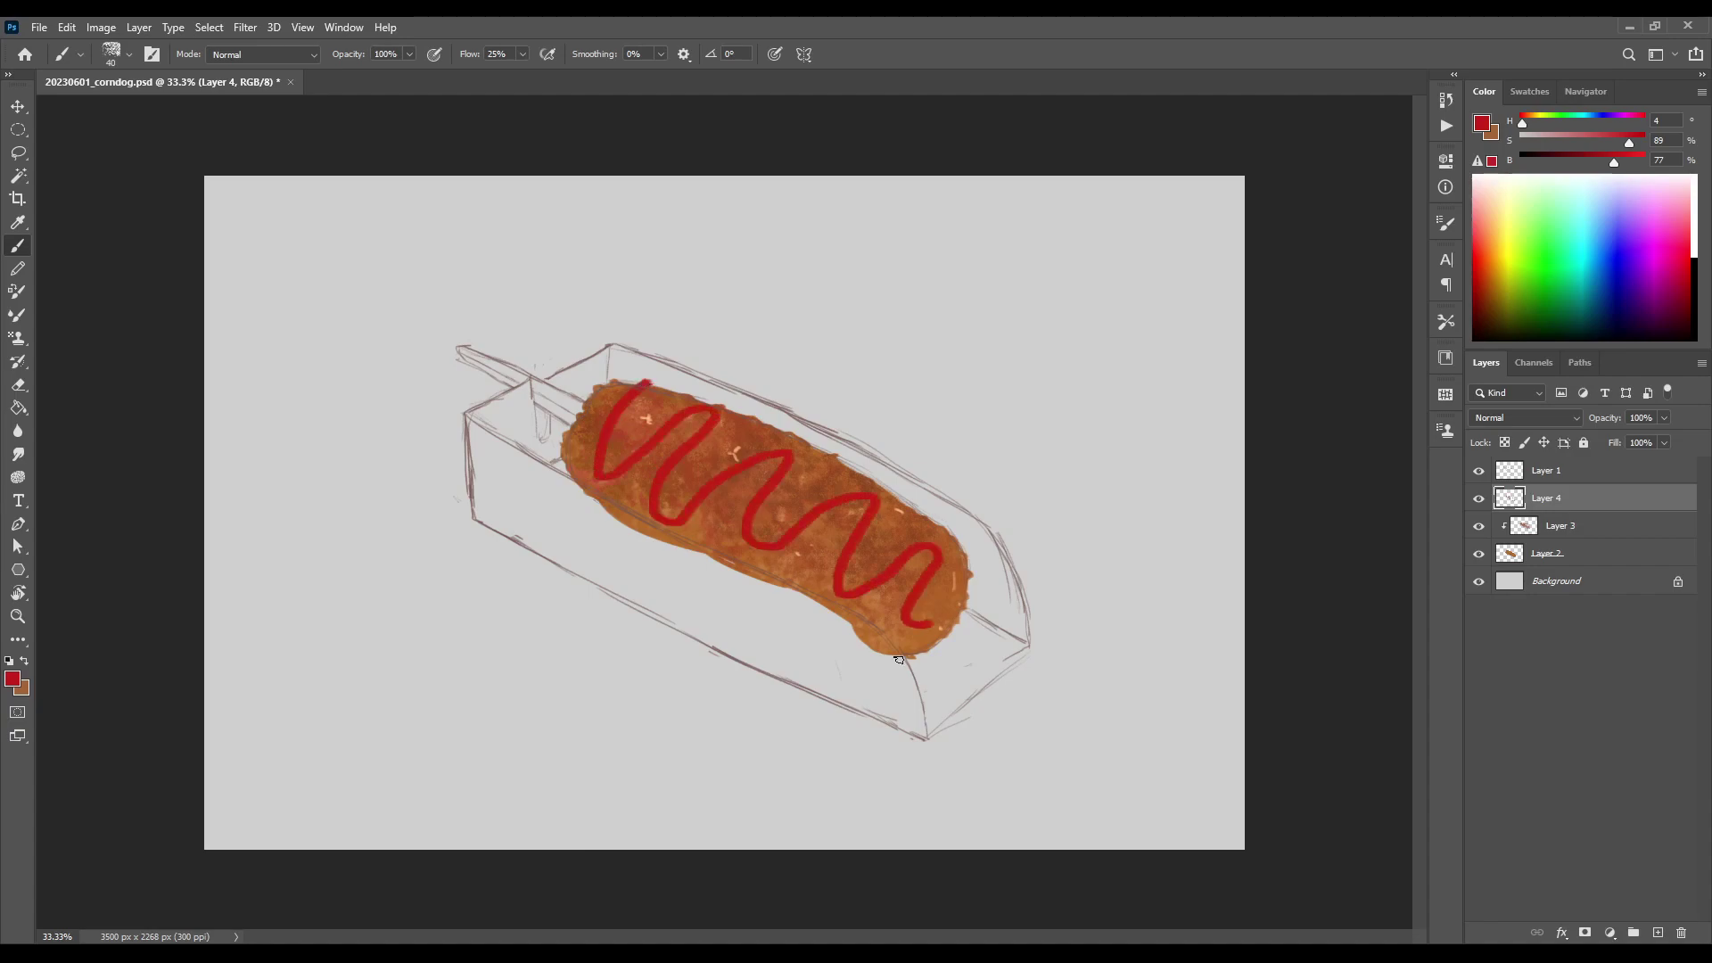
{"action": "key", "text": "ctrl+z"}
Draw a continuous red ketchup zigzag along the corn dog at brush size 40, and erase and redraw its loop nearest the tip
{"action": "mouse_move", "coordinate": [637, 381]}
{"action": "left_mouse_down"}
{"action": "mouse_move", "coordinate": [588, 445]}
{"action": "mouse_move", "coordinate": [807, 445]}
{"action": "mouse_move", "coordinate": [954, 566]}
{"action": "left_mouse_up"}
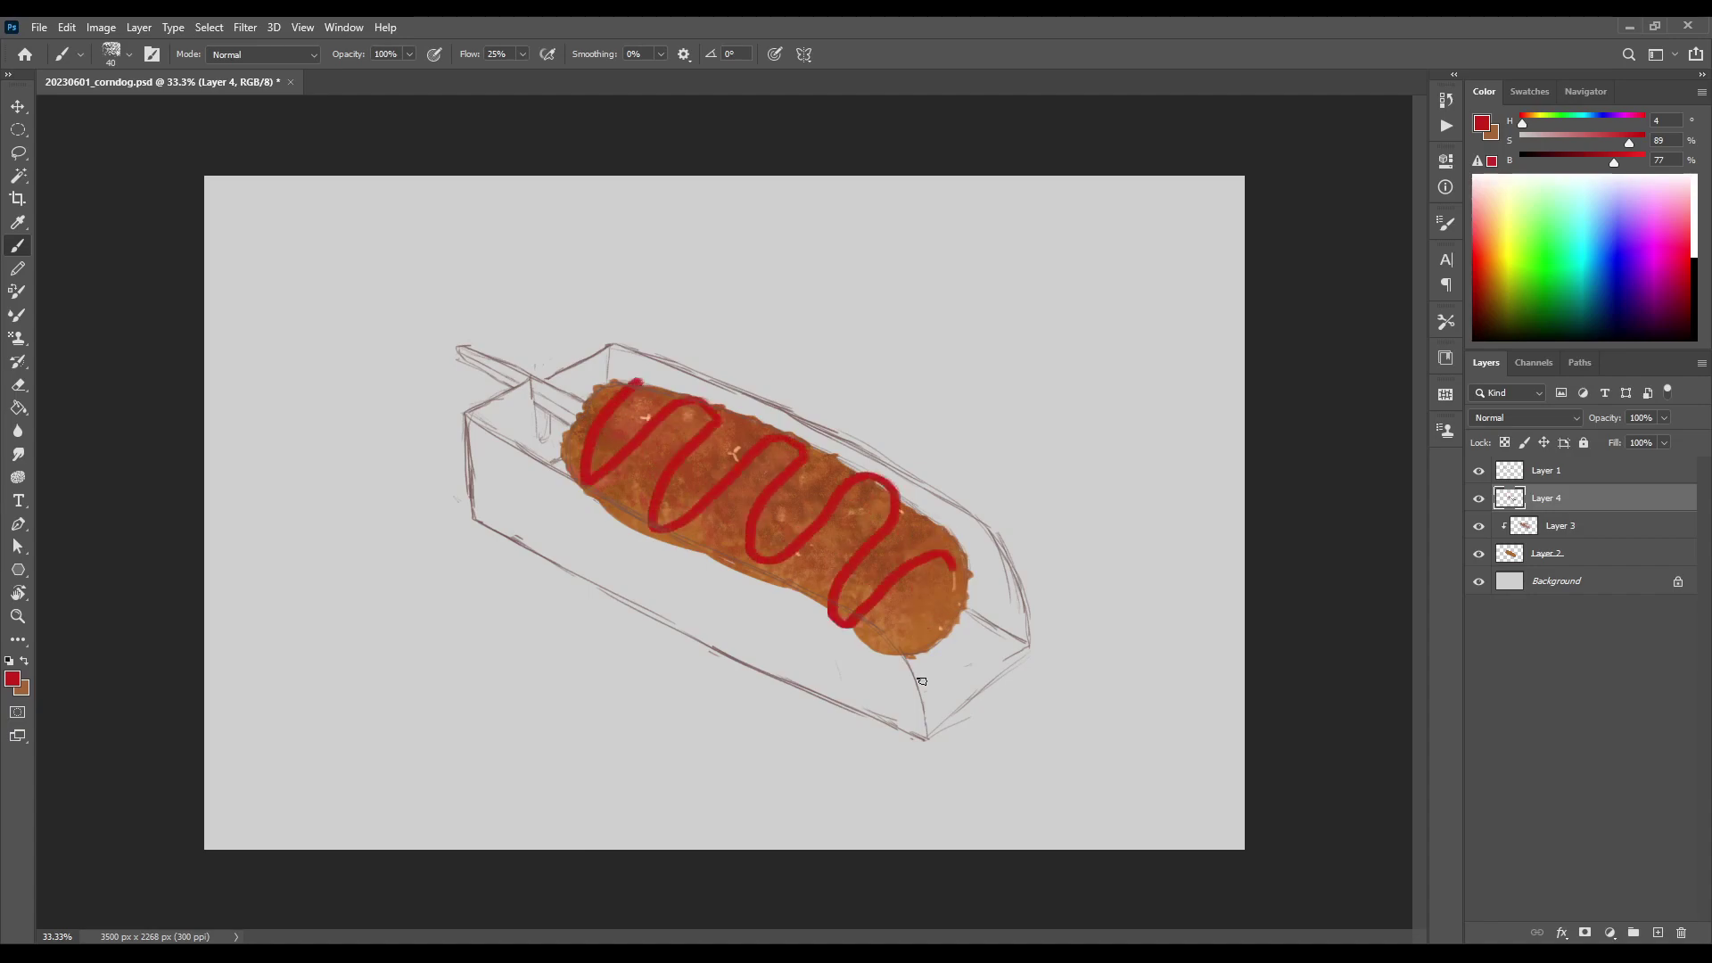
{"action": "key", "text": "e"}
{"action": "key", "text": "p"}
{"action": "key", "text": "b"}
{"action": "key", "text": "e"}
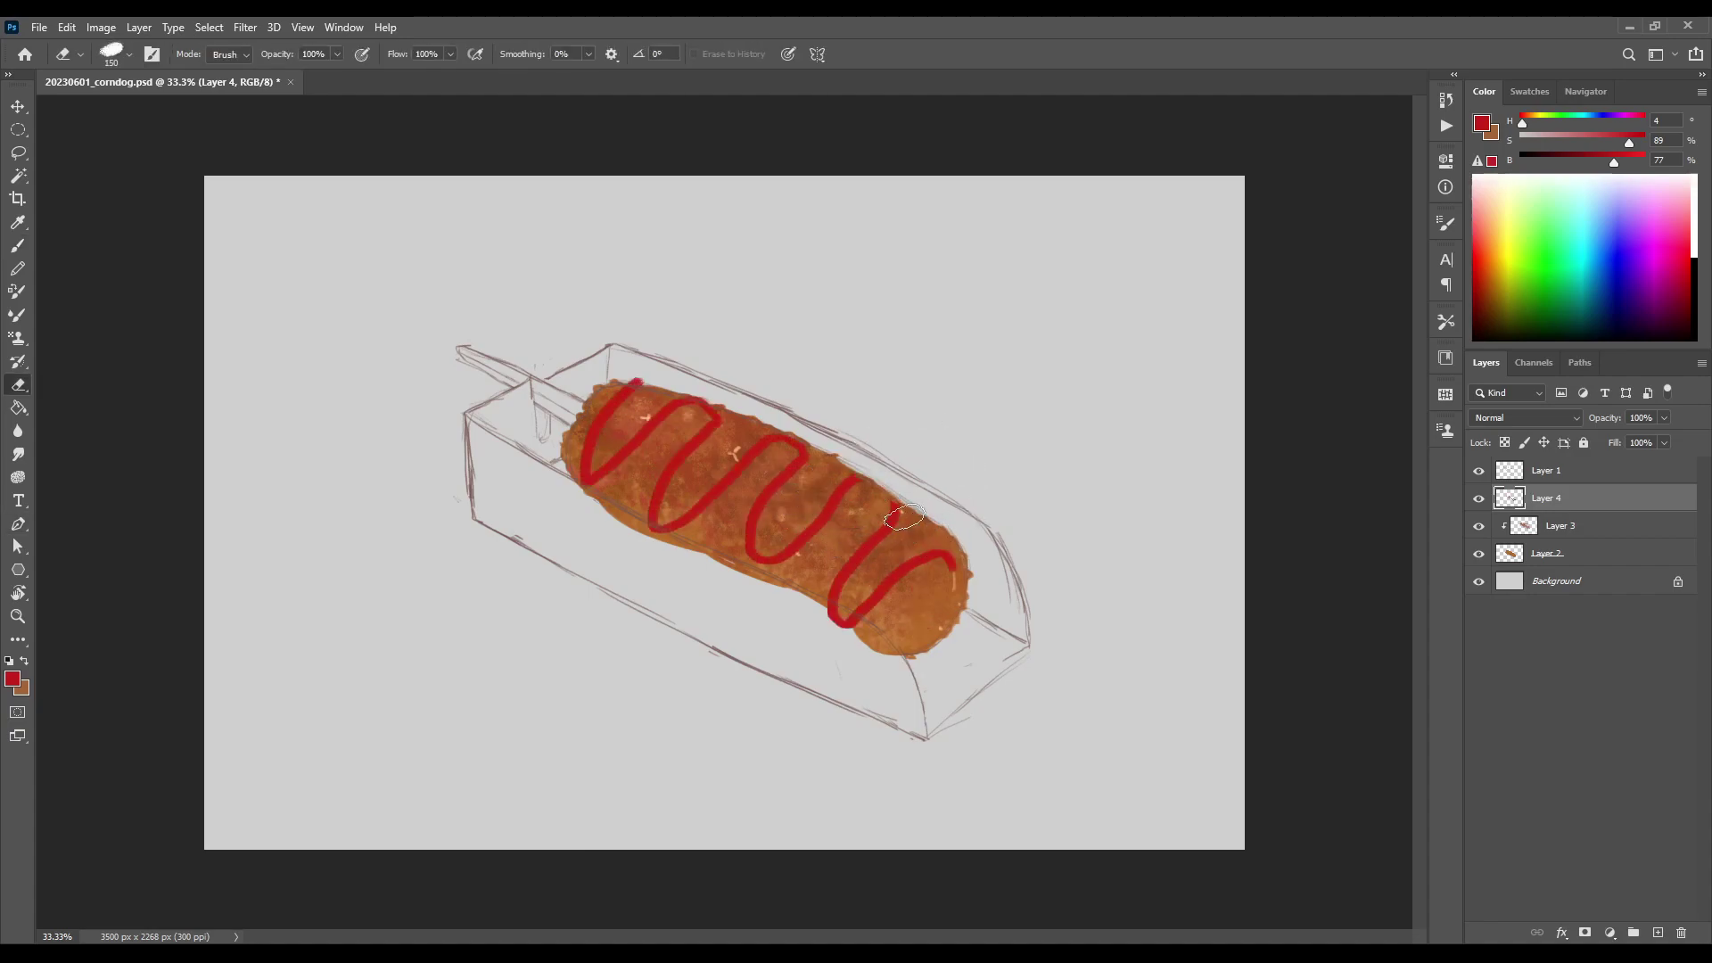
{"action": "key", "text": "b"}
{"action": "left_click_drag", "start_coordinate": [898, 511], "coordinate": [858, 479]}
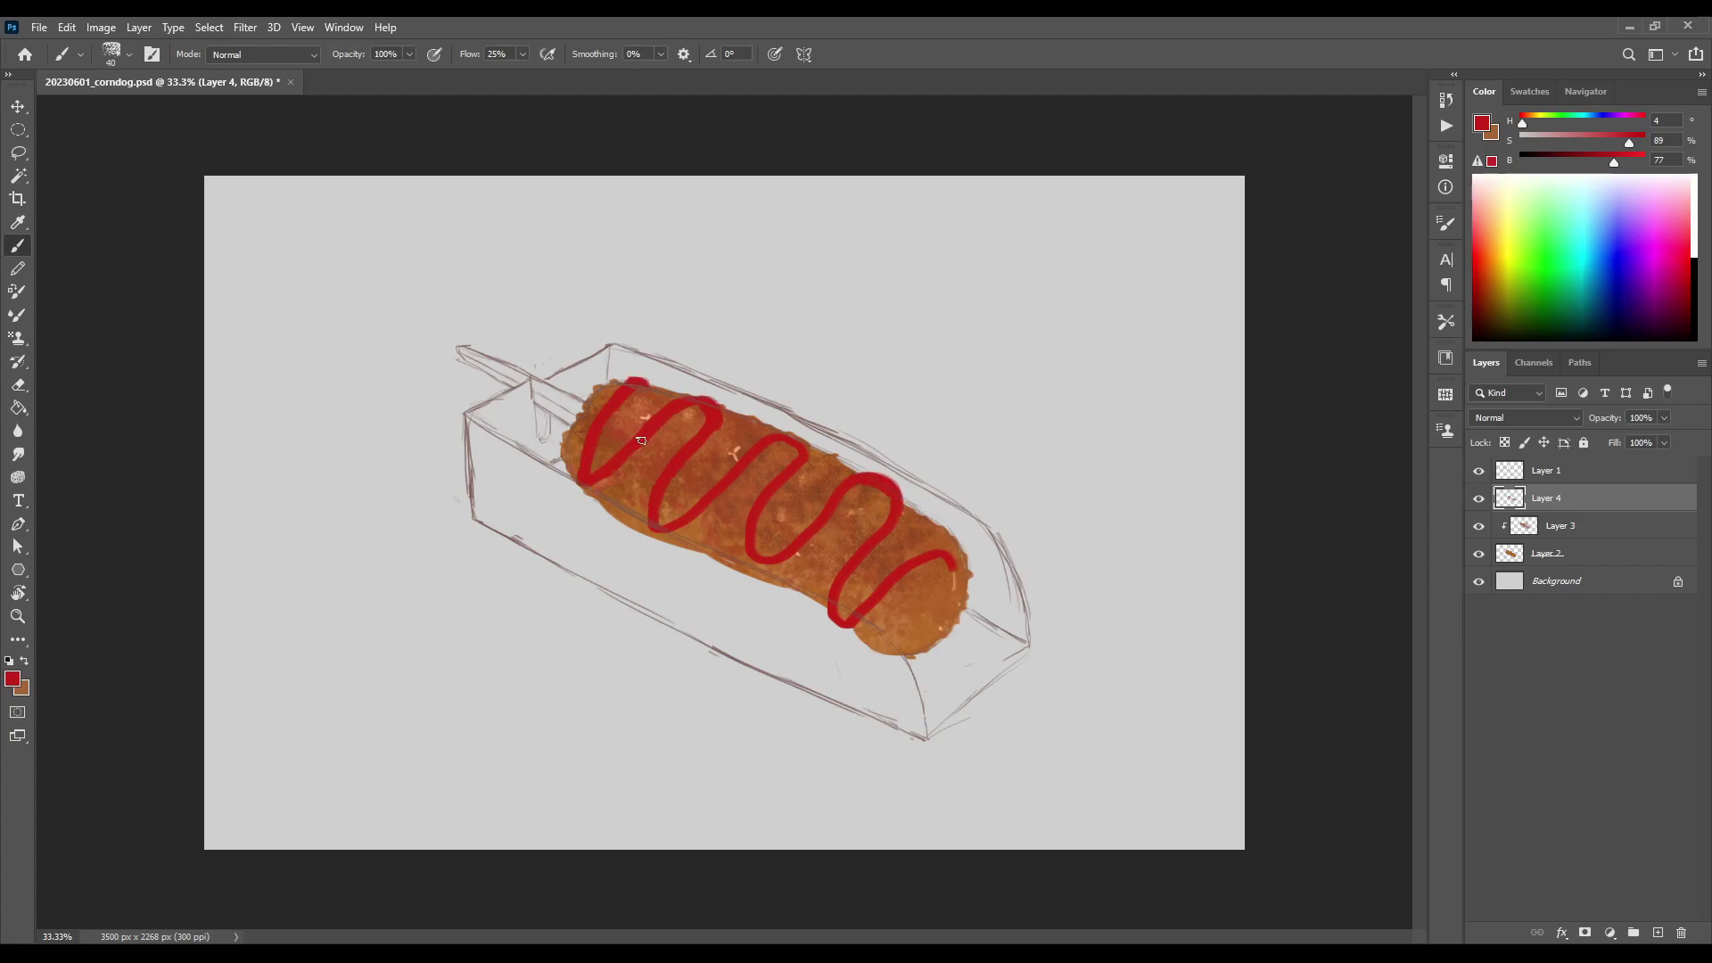
Extend and touch up the end of the ketchup zigzag near the corn dog's tip
{"action": "mouse_move", "coordinate": [946, 557]}
{"action": "left_mouse_down"}
{"action": "mouse_move", "coordinate": [909, 578]}
{"action": "mouse_move", "coordinate": [963, 552]}
{"action": "mouse_move", "coordinate": [849, 630]}
{"action": "mouse_move", "coordinate": [950, 544]}
{"action": "left_mouse_up"}
{"action": "key", "text": "e"}
{"action": "key", "text": "b"}
Add a layer clipped to the ketchup and shade the zigzag's diagonal strokes with a darker red at 59% brightness and brush size 90
{"action": "left_click", "coordinate": [1658, 933]}
{"action": "key", "text": "ctrl+alt+g"}
{"action": "key", "text": "bracketright"}
{"action": "left_click_drag", "start_coordinate": [1614, 162], "coordinate": [1592, 162]}
{"action": "key", "text": "bracketright"}
{"action": "key", "text": "bracketright"}
{"action": "key", "text": "bracketright"}
{"action": "key", "text": "bracketright"}
{"action": "key", "text": "bracketright"}
{"action": "left_click_drag", "start_coordinate": [667, 413], "coordinate": [613, 464]}
{"action": "left_click_drag", "start_coordinate": [736, 473], "coordinate": [706, 505]}
{"action": "left_click_drag", "start_coordinate": [798, 547], "coordinate": [844, 496]}
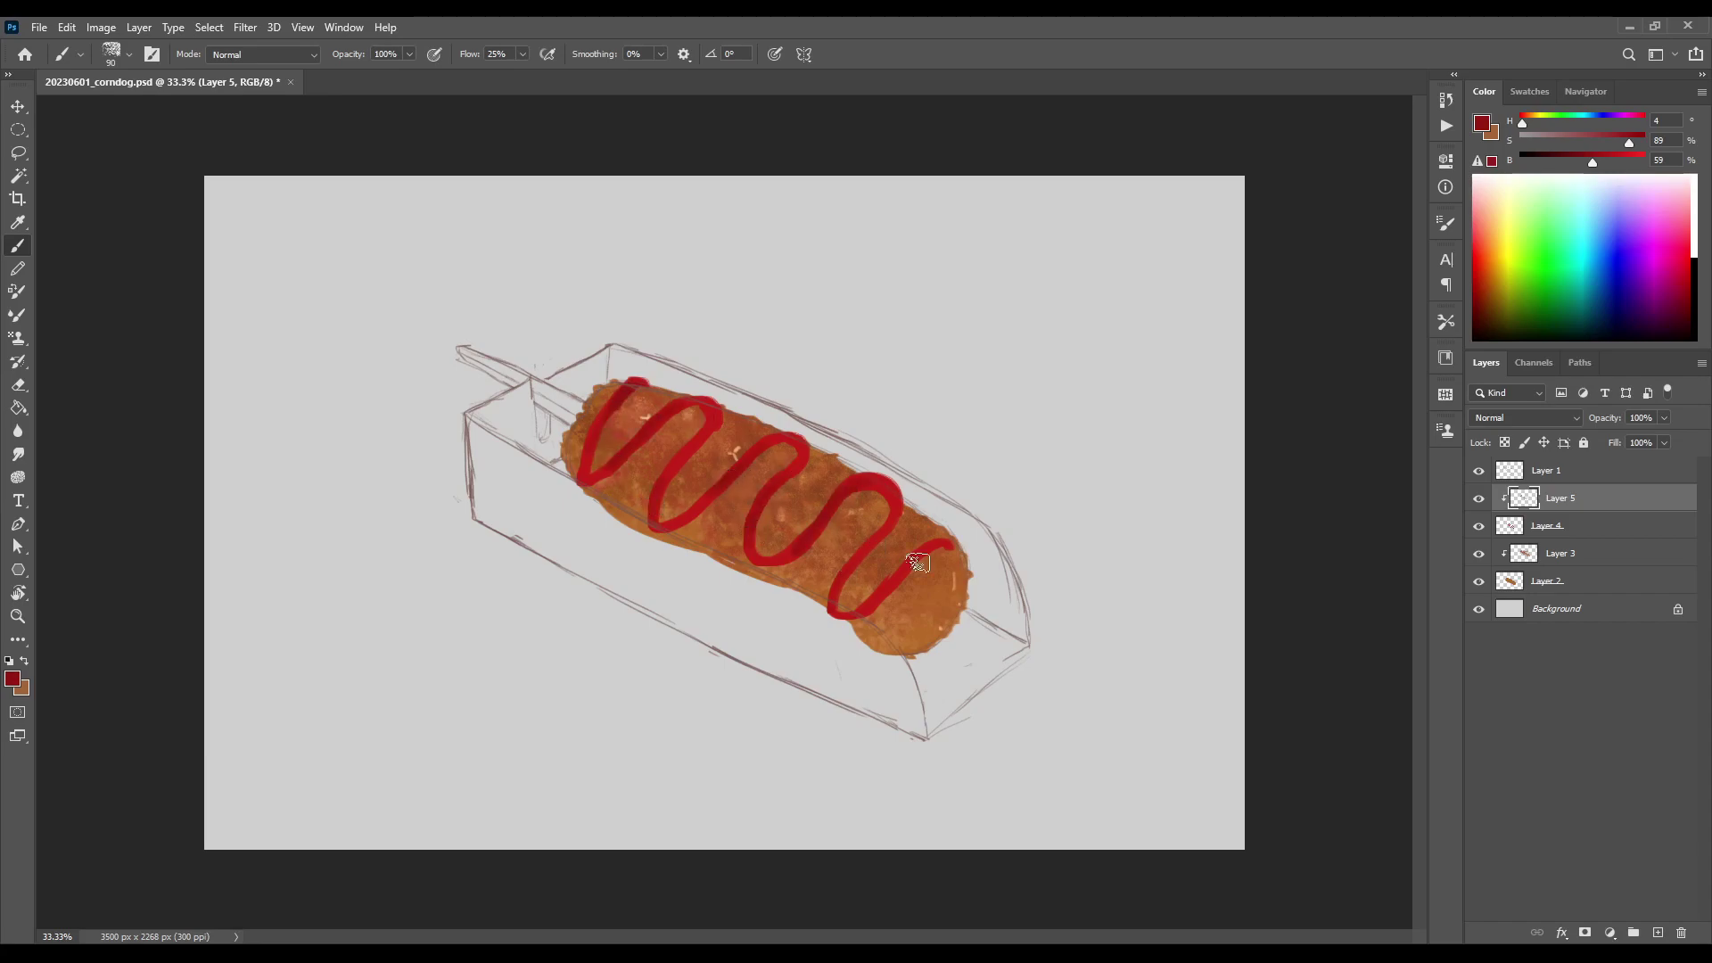
Paint a pink highlight at 55% saturation and 95% brightness on the ketchup loop nearest the stick
{"action": "left_click_drag", "start_coordinate": [1598, 162], "coordinate": [1636, 163]}
{"action": "left_click_drag", "start_coordinate": [1629, 143], "coordinate": [1587, 143]}
{"action": "left_click_drag", "start_coordinate": [673, 410], "coordinate": [638, 440]}
Reduce the brush to size 20 and refine the ketchup's highlights and shading with colors sampled from the zigzag
{"action": "key", "text": "bracketleft"}
{"action": "key", "text": "bracketleft"}
{"action": "key", "text": "bracketleft"}
{"action": "key", "text": "bracketleft"}
{"action": "key", "text": "bracketleft"}
{"action": "key", "text": "bracketleft"}
{"action": "key", "text": "bracketleft"}
{"action": "key", "text": "bracketleft"}
{"action": "key", "text": "bracketleft"}
{"action": "key", "text": "bracketleft"}
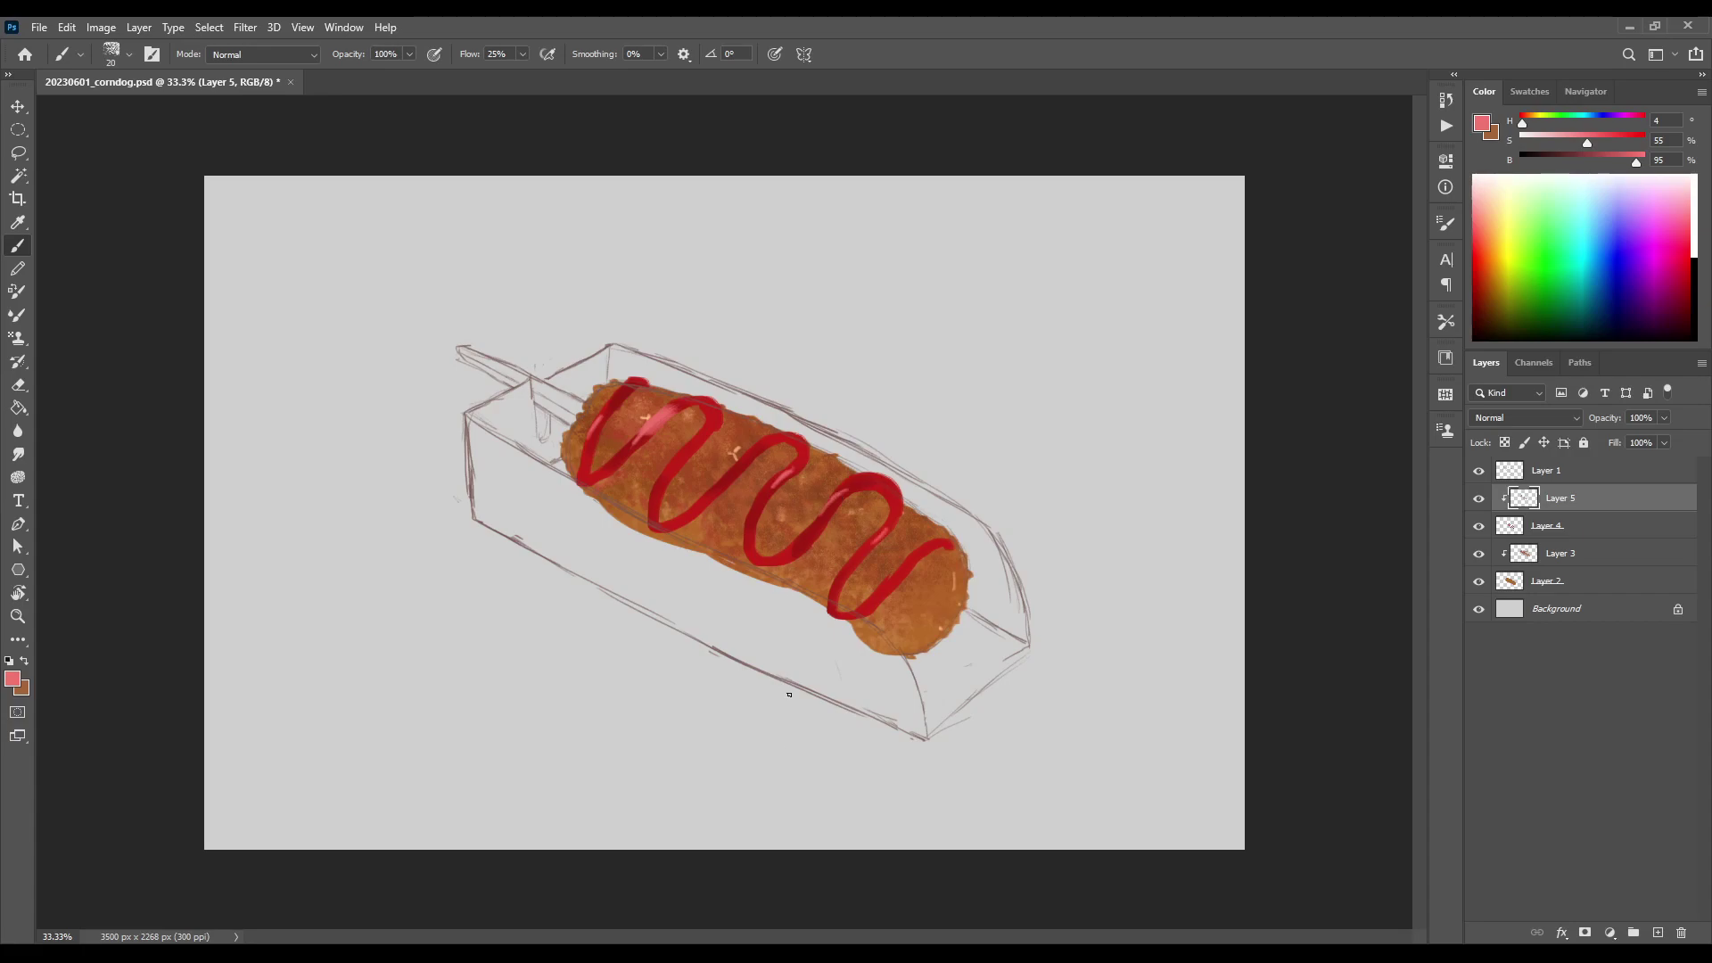
{"action": "left_click", "coordinate": [687, 402], "text": "alt"}
{"action": "left_click_drag", "start_coordinate": [679, 412], "coordinate": [635, 442]}
{"action": "left_click", "coordinate": [777, 481], "text": "alt"}
{"action": "left_click", "coordinate": [779, 479], "text": "alt"}
{"action": "left_click_drag", "start_coordinate": [692, 513], "coordinate": [707, 500]}
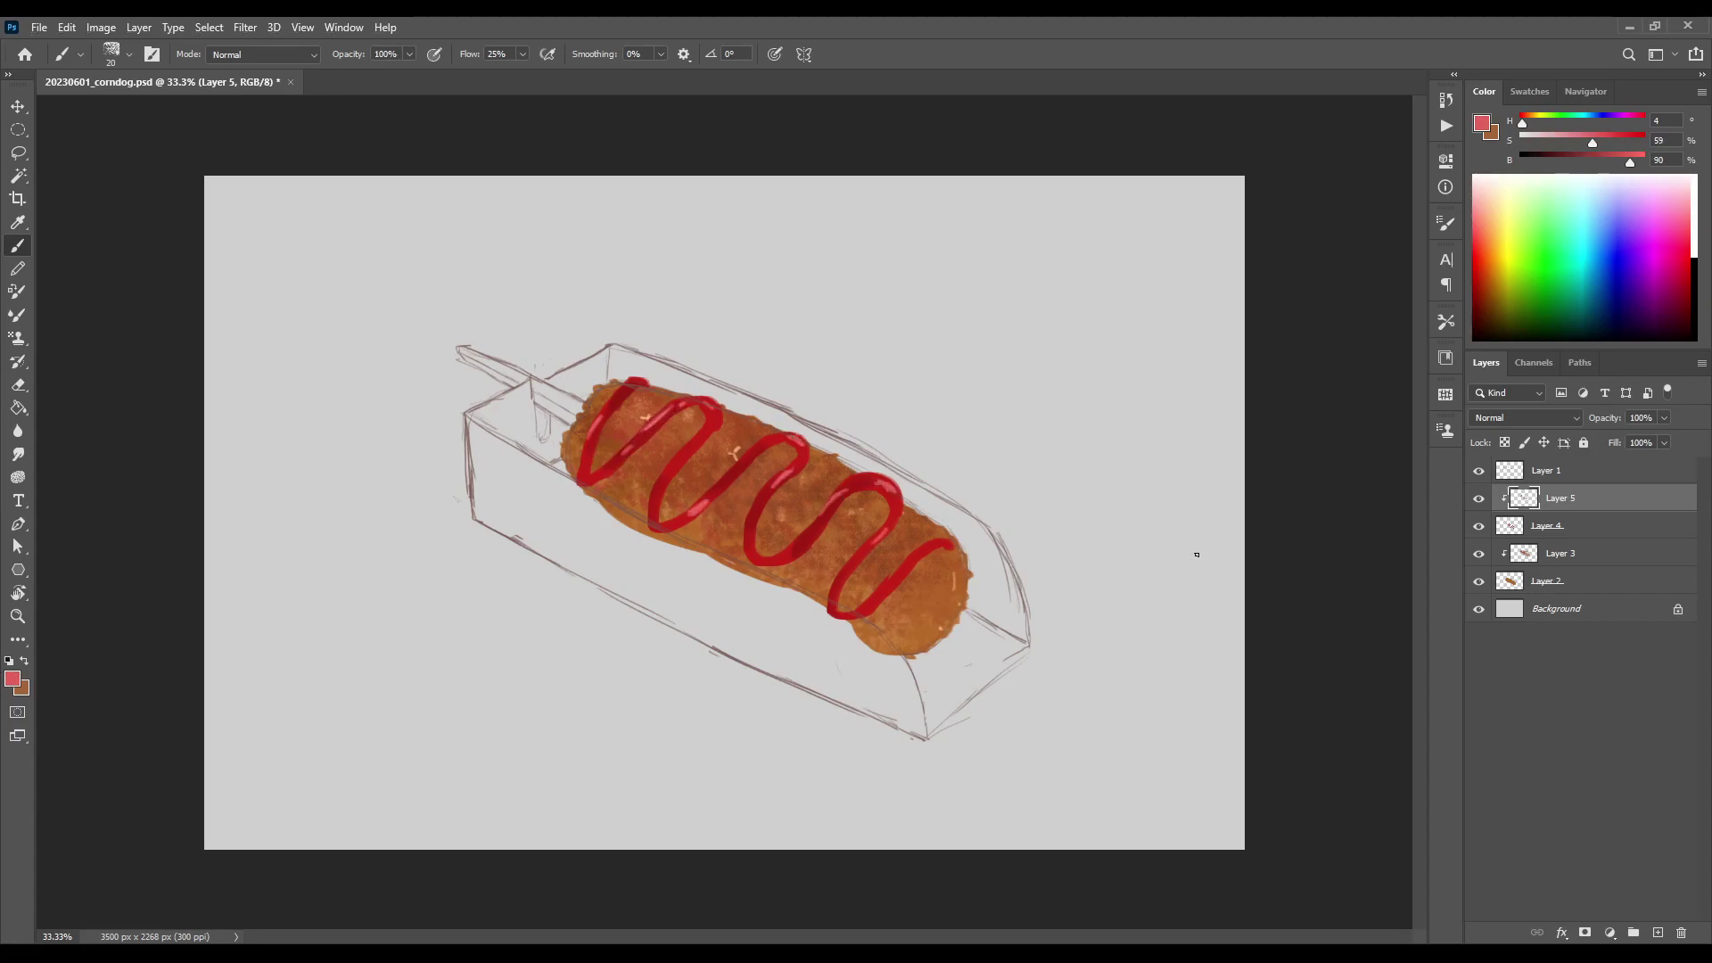
Switch to the textured brush at size 150 and set a much darker ketchup red at 39% brightness
{"action": "left_click", "coordinate": [129, 54]}
{"action": "left_click", "coordinate": [259, 520]}
{"action": "left_click", "coordinate": [1310, 325]}
{"action": "left_click", "coordinate": [869, 478], "text": "alt"}
{"action": "left_click_drag", "start_coordinate": [1617, 162], "coordinate": [1600, 164]}
{"action": "key", "text": "period"}
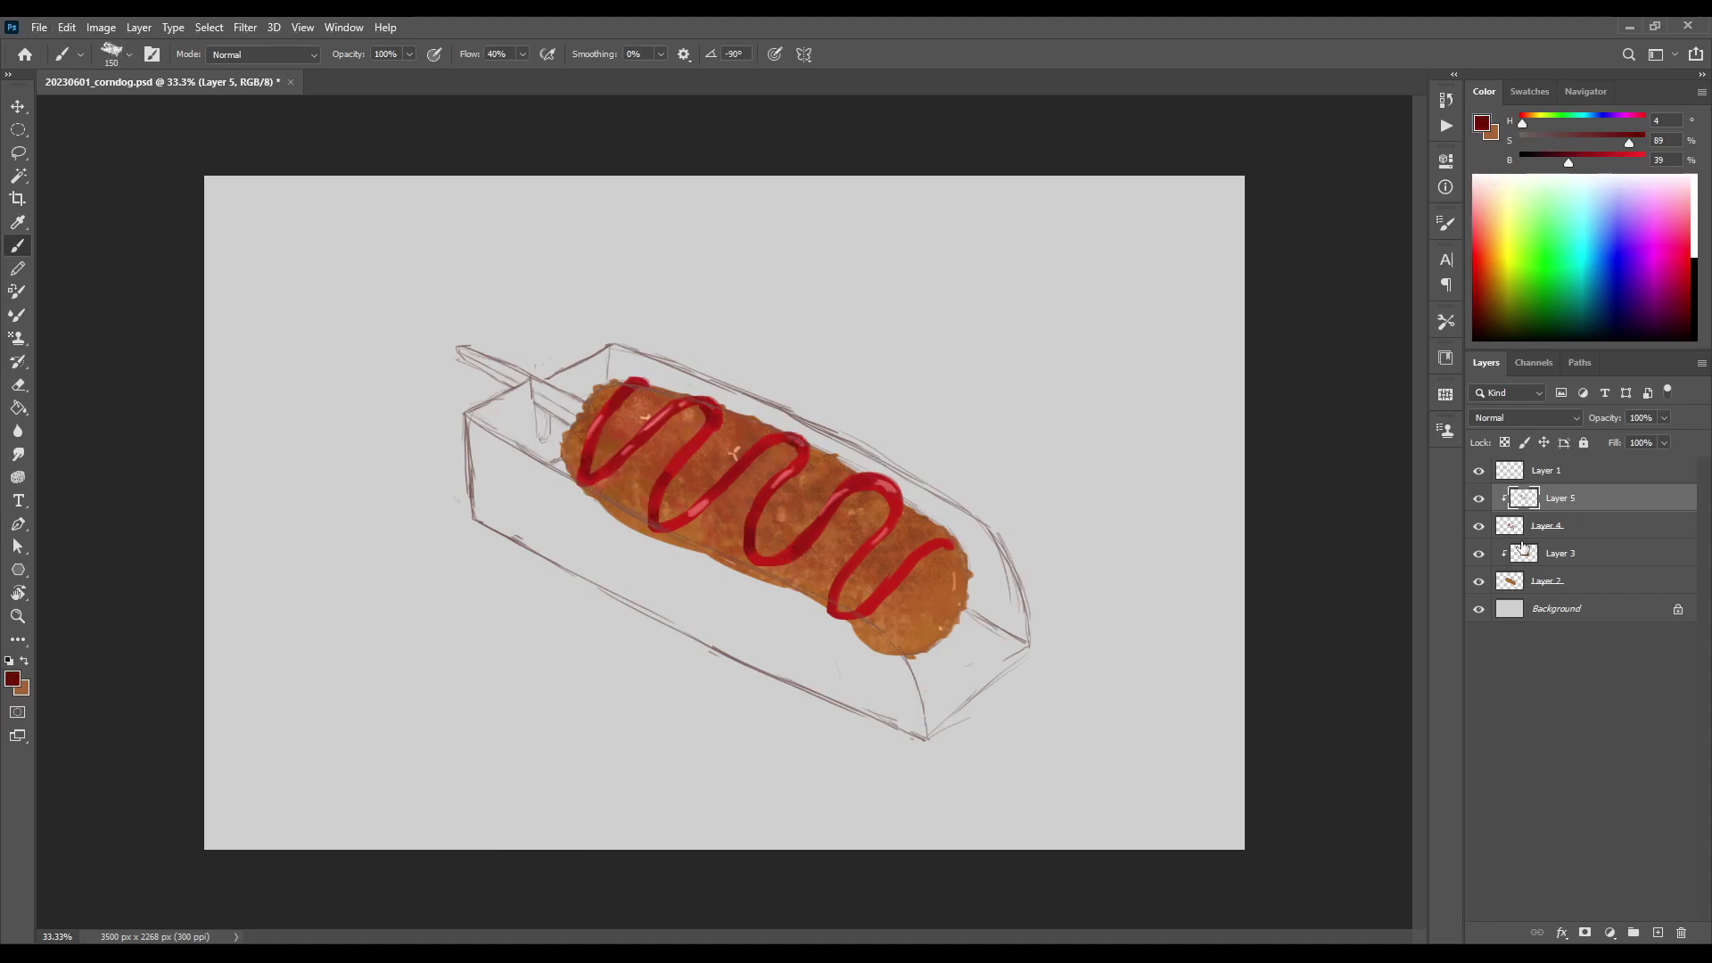
Try a pale yellow sauce zigzag beneath the ketchup on a new layer, using the textured brush at size 90
{"action": "left_click", "coordinate": [1512, 557]}
{"action": "left_click", "coordinate": [1658, 933]}
{"action": "left_click_drag", "start_coordinate": [1569, 162], "coordinate": [1633, 162]}
{"action": "left_click_drag", "start_coordinate": [1628, 143], "coordinate": [1537, 125]}
{"action": "left_click_drag", "start_coordinate": [1634, 163], "coordinate": [1645, 166]}
{"action": "key", "text": "bracketleft"}
{"action": "key", "text": "bracketleft"}
{"action": "key", "text": "bracketleft"}
{"action": "mouse_move", "coordinate": [641, 390]}
{"action": "left_mouse_down"}
{"action": "mouse_move", "coordinate": [610, 477]}
{"action": "mouse_move", "coordinate": [638, 393]}
{"action": "mouse_move", "coordinate": [677, 451]}
{"action": "mouse_move", "coordinate": [673, 528]}
{"action": "mouse_move", "coordinate": [846, 556]}
{"action": "left_mouse_up"}
{"action": "mouse_move", "coordinate": [789, 455]}
{"action": "left_mouse_down"}
{"action": "mouse_move", "coordinate": [751, 560]}
{"action": "mouse_move", "coordinate": [856, 477]}
{"action": "mouse_move", "coordinate": [829, 611]}
{"action": "mouse_move", "coordinate": [954, 535]}
{"action": "left_mouse_up"}
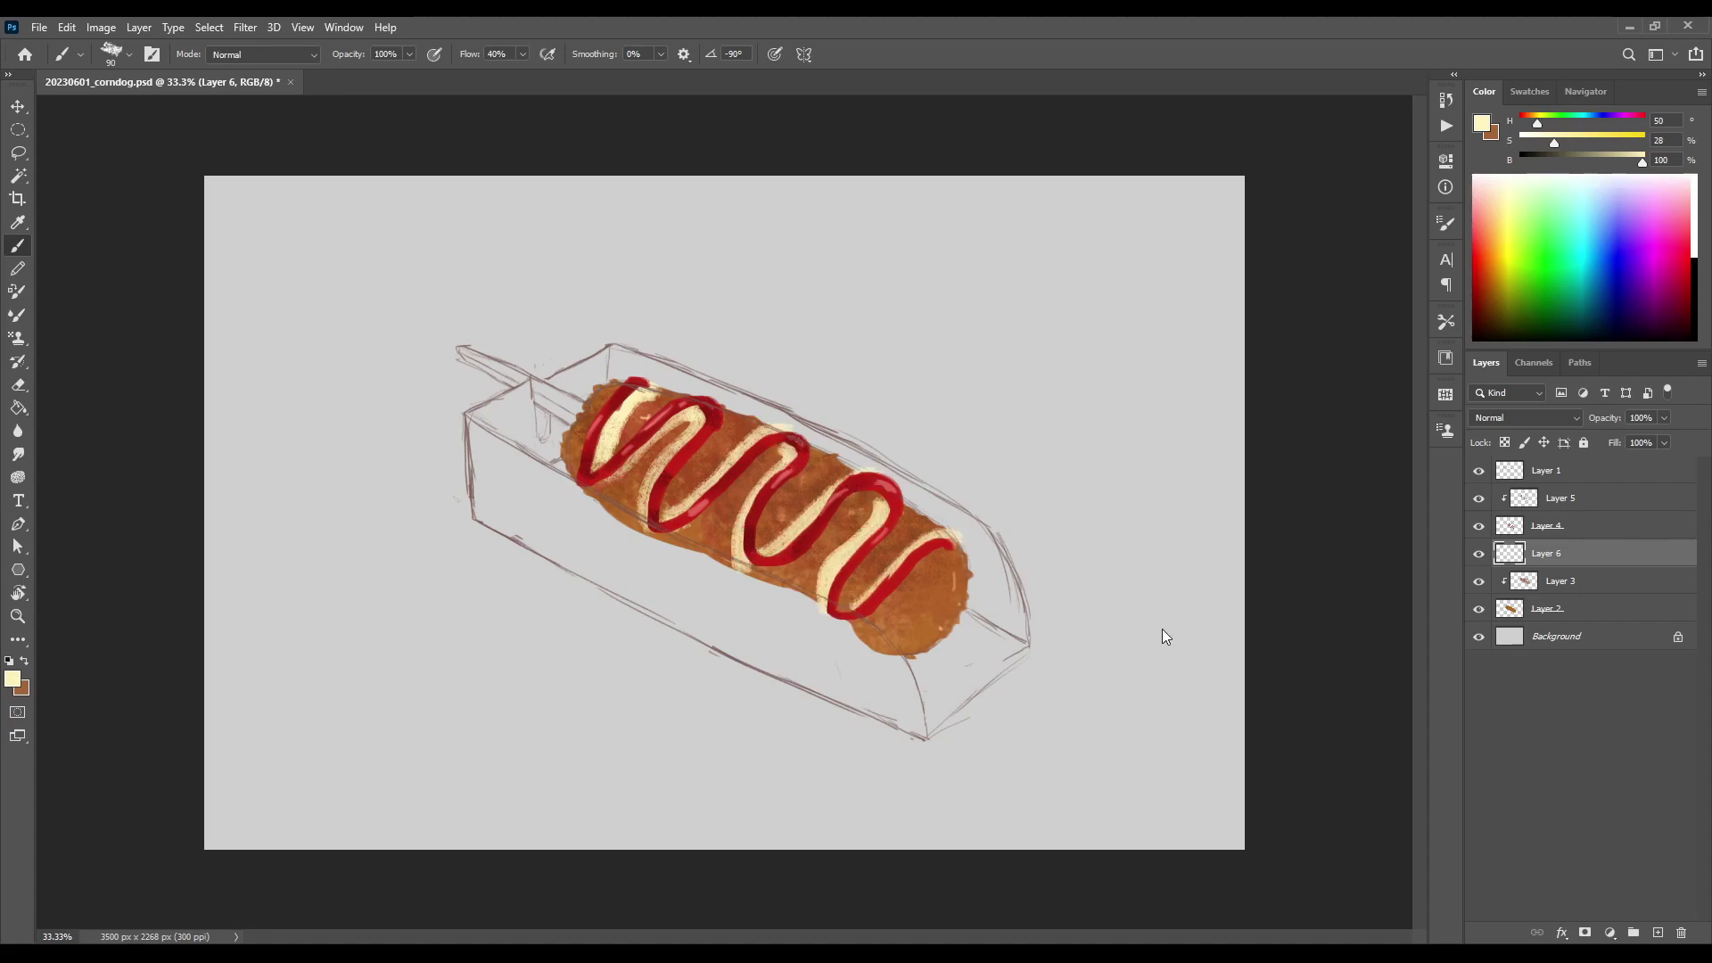
Undo the pale yellow sauce strokes and the layer added for them
{"action": "key", "text": "ctrl+z"}
{"action": "key", "text": "ctrl+z"}
{"action": "key", "text": "ctrl+z"}
{"action": "key", "text": "ctrl+z"}
{"action": "key", "text": "ctrl+z"}
{"action": "key", "text": "ctrl+z"}
Add a layer beneath the ketchup and paint a thin cream sauce zigzag alongside it with the 25% flow brush at size 20
{"action": "left_click", "coordinate": [1658, 933]}
{"action": "left_click", "coordinate": [128, 55]}
{"action": "left_click", "coordinate": [150, 593]}
{"action": "left_click", "coordinate": [1522, 194]}
{"action": "key", "text": "bracketleft"}
{"action": "key", "text": "bracketleft"}
{"action": "key", "text": "bracketleft"}
{"action": "key", "text": "bracketleft"}
{"action": "key", "text": "bracketleft"}
{"action": "key", "text": "bracketleft"}
{"action": "left_click_drag", "start_coordinate": [640, 383], "coordinate": [595, 464]}
{"action": "left_click_drag", "start_coordinate": [701, 410], "coordinate": [645, 515]}
{"action": "mouse_move", "coordinate": [721, 413]}
{"action": "left_mouse_down"}
{"action": "mouse_move", "coordinate": [667, 526]}
{"action": "mouse_move", "coordinate": [789, 445]}
{"action": "mouse_move", "coordinate": [824, 509]}
{"action": "mouse_move", "coordinate": [833, 595]}
{"action": "mouse_move", "coordinate": [952, 542]}
{"action": "left_mouse_up"}
{"action": "left_click", "coordinate": [1537, 136]}
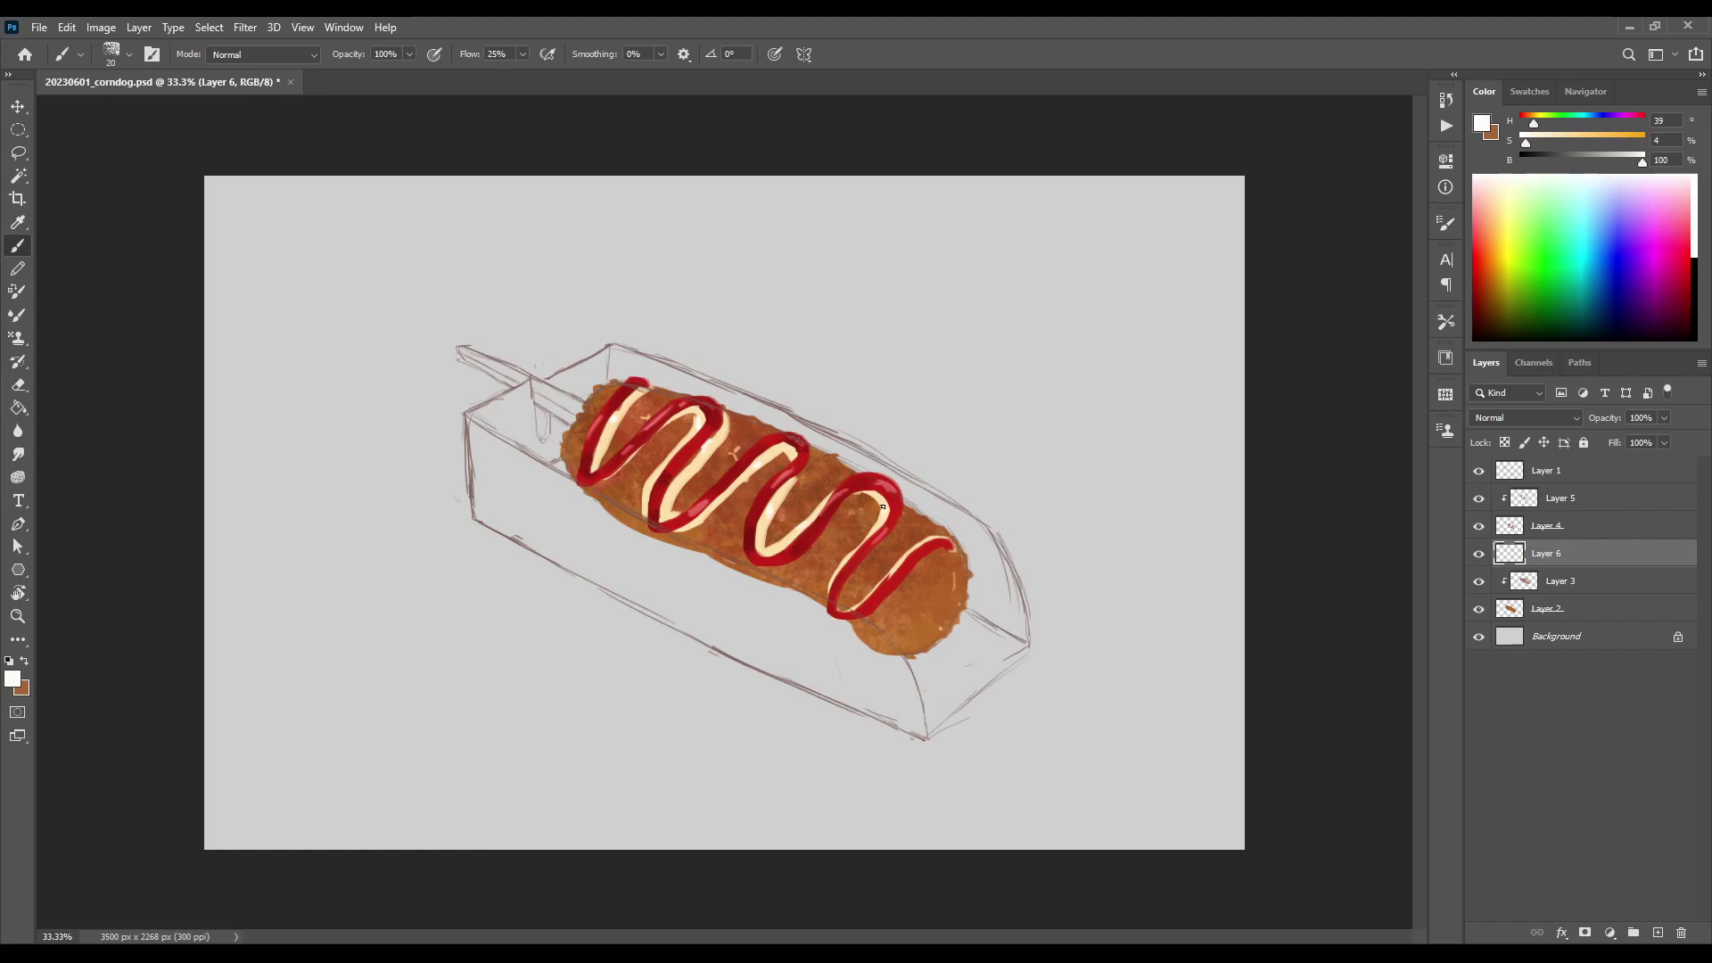
Add a layer clipped to the corn dog directly above Layer 3, trying Multiply before restoring Normal blending
{"action": "left_click", "coordinate": [1550, 615]}
{"action": "left_click", "coordinate": [1657, 933]}
{"action": "key", "text": "ctrl+bracketright"}
{"action": "left_click", "coordinate": [1523, 417]}
{"action": "left_click", "coordinate": [1483, 480]}
{"action": "left_click", "coordinate": [1552, 136]}
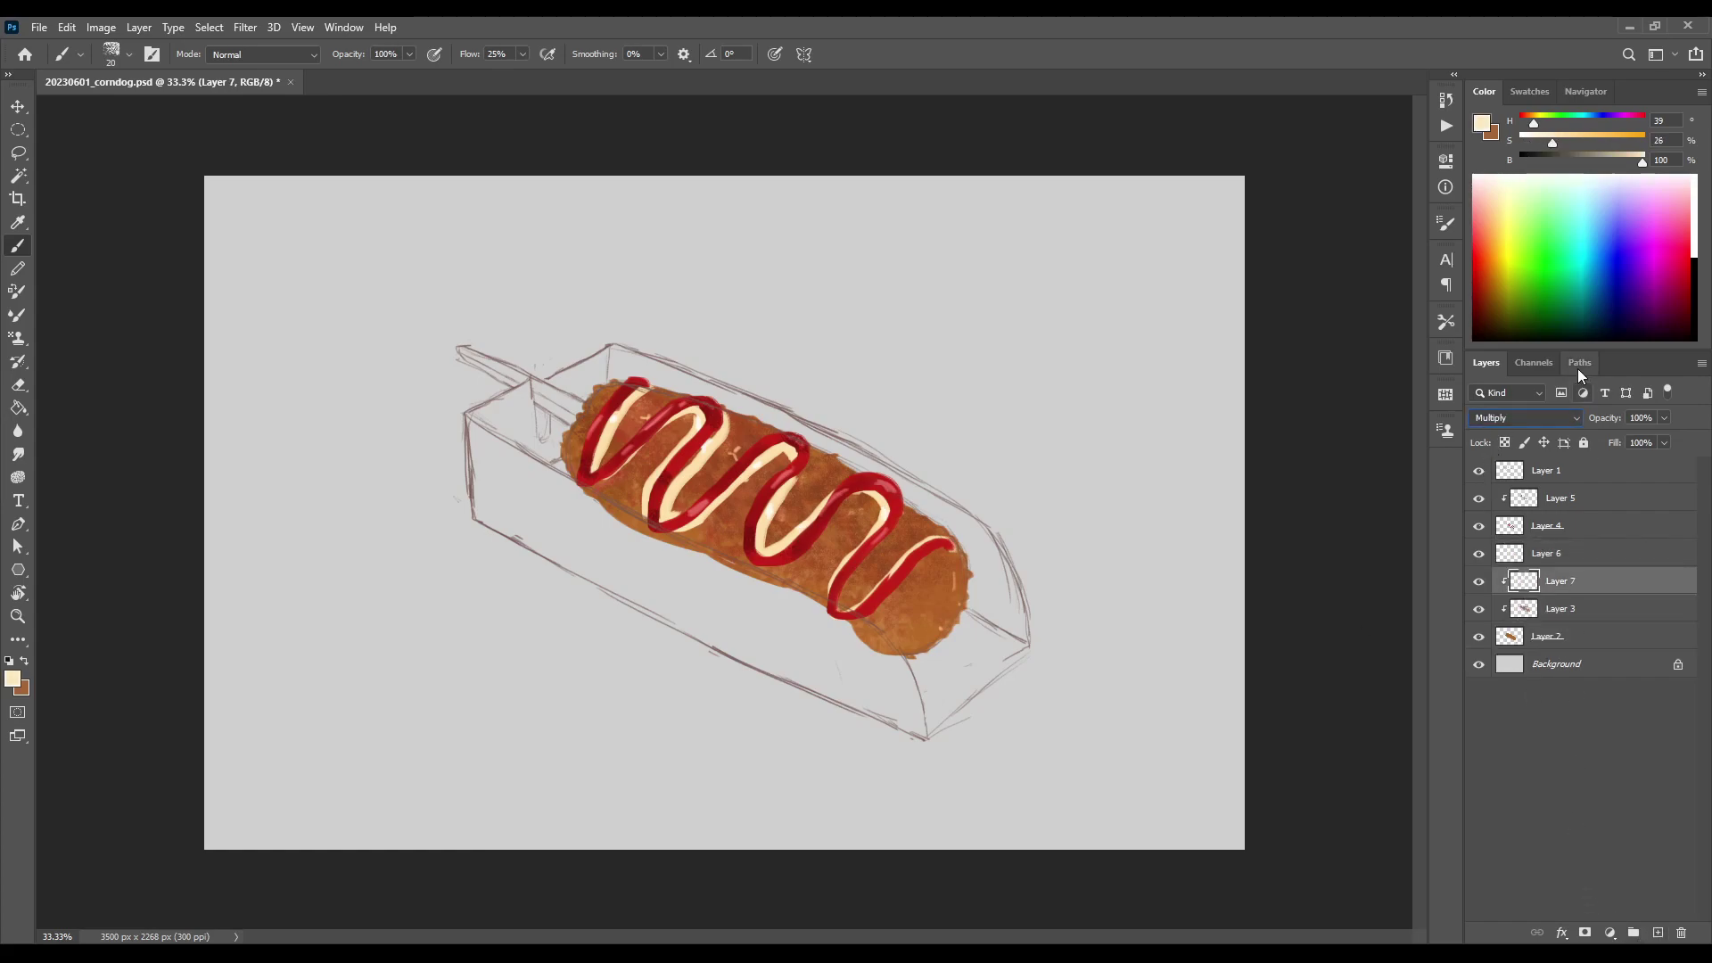
{"action": "left_click", "coordinate": [1486, 433]}
Try darkening the corn dog's crust between the sauce lines with a sampled brown and an enlarged brush
{"action": "left_click", "coordinate": [658, 445], "text": "alt"}
{"action": "left_click_drag", "start_coordinate": [1596, 161], "coordinate": [1574, 160]}
{"action": "key", "text": "bracketright"}
{"action": "key", "text": "bracketright"}
{"action": "key", "text": "bracketright"}
{"action": "key", "text": "bracketright"}
{"action": "key", "text": "bracketright"}
{"action": "key", "text": "bracketright"}
{"action": "key", "text": "bracketright"}
{"action": "mouse_move", "coordinate": [635, 419]}
{"action": "left_mouse_down"}
{"action": "mouse_move", "coordinate": [623, 446]}
{"action": "mouse_move", "coordinate": [676, 432]}
{"action": "mouse_move", "coordinate": [640, 430]}
{"action": "left_mouse_up"}
{"action": "left_click", "coordinate": [648, 452], "text": "alt"}
{"action": "key", "text": "ctrl+z"}
Darken the crust between the sauce lines using the textured brush at size 500 and a brown at 45% brightness
{"action": "left_click", "coordinate": [129, 55]}
{"action": "double_click", "coordinate": [222, 281]}
{"action": "left_click_drag", "start_coordinate": [1597, 161], "coordinate": [1574, 161]}
{"action": "key", "text": "bracketright"}
{"action": "key", "text": "bracketright"}
{"action": "key", "text": "bracketright"}
{"action": "key", "text": "bracketright"}
{"action": "key", "text": "bracketright"}
{"action": "key", "text": "bracketright"}
{"action": "key", "text": "bracketright"}
{"action": "key", "text": "bracketright"}
{"action": "key", "text": "bracketright"}
{"action": "key", "text": "bracketright"}
{"action": "key", "text": "bracketright"}
{"action": "key", "text": "bracketright"}
{"action": "left_click_drag", "start_coordinate": [627, 425], "coordinate": [661, 444]}
{"action": "left_click", "coordinate": [720, 474]}
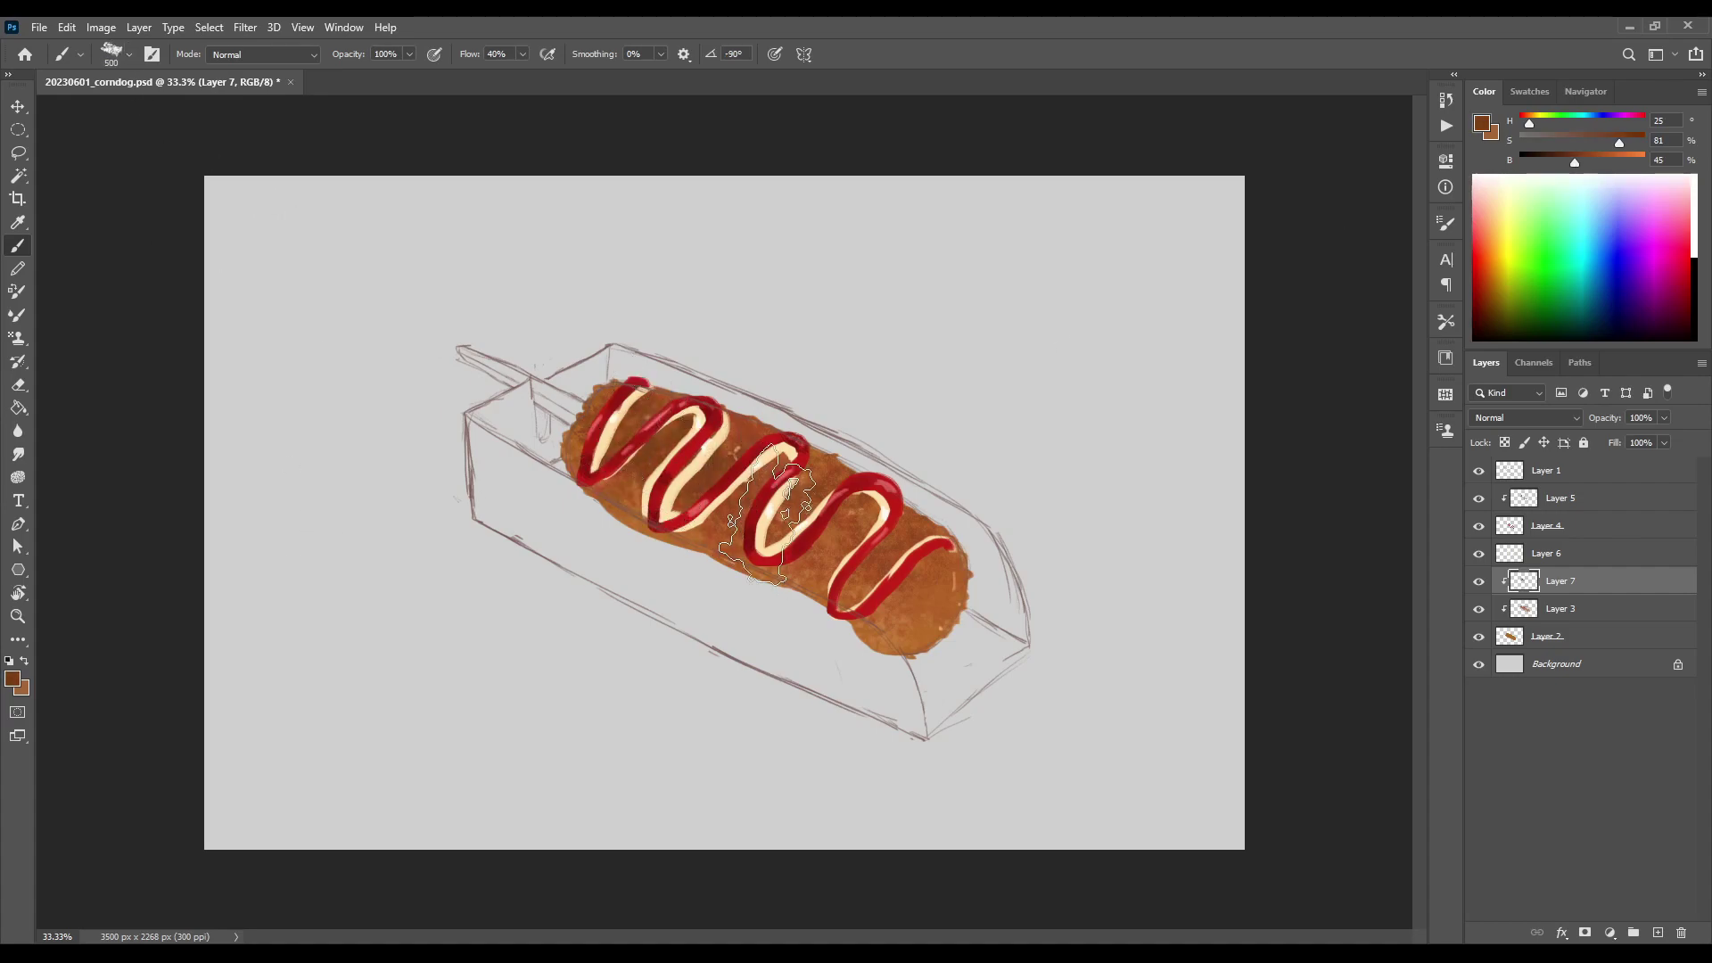
Speckle the crust along the corn dog with light orange at 53% saturation and 89% brightness, using a smaller textured brush
{"action": "left_click_drag", "start_coordinate": [1574, 161], "coordinate": [1629, 161]}
{"action": "left_click_drag", "start_coordinate": [837, 556], "coordinate": [870, 570]}
{"action": "left_click", "coordinate": [730, 500]}
{"action": "left_click_drag", "start_coordinate": [1619, 141], "coordinate": [1585, 140]}
{"action": "key", "text": "bracketleft"}
{"action": "key", "text": "bracketleft"}
{"action": "key", "text": "bracketleft"}
{"action": "key", "text": "bracketleft"}
{"action": "key", "text": "bracketleft"}
{"action": "key", "text": "bracketleft"}
{"action": "key", "text": "bracketleft"}
{"action": "key", "text": "bracketleft"}
{"action": "key", "text": "bracketleft"}
{"action": "key", "text": "bracketleft"}
{"action": "left_click_drag", "start_coordinate": [654, 449], "coordinate": [891, 553]}
{"action": "key", "text": "bracketright"}
{"action": "key", "text": "bracketright"}
{"action": "key", "text": "bracketright"}
{"action": "key", "text": "bracketright"}
{"action": "key", "text": "bracketright"}
{"action": "key", "text": "bracketright"}
{"action": "key", "text": "bracketright"}
{"action": "key", "text": "bracketright"}
{"action": "key", "text": "bracketright"}
{"action": "key", "text": "bracketright"}
{"action": "key", "text": "bracketright"}
{"action": "key", "text": "bracketright"}
{"action": "key", "text": "bracketright"}
{"action": "key", "text": "bracketright"}
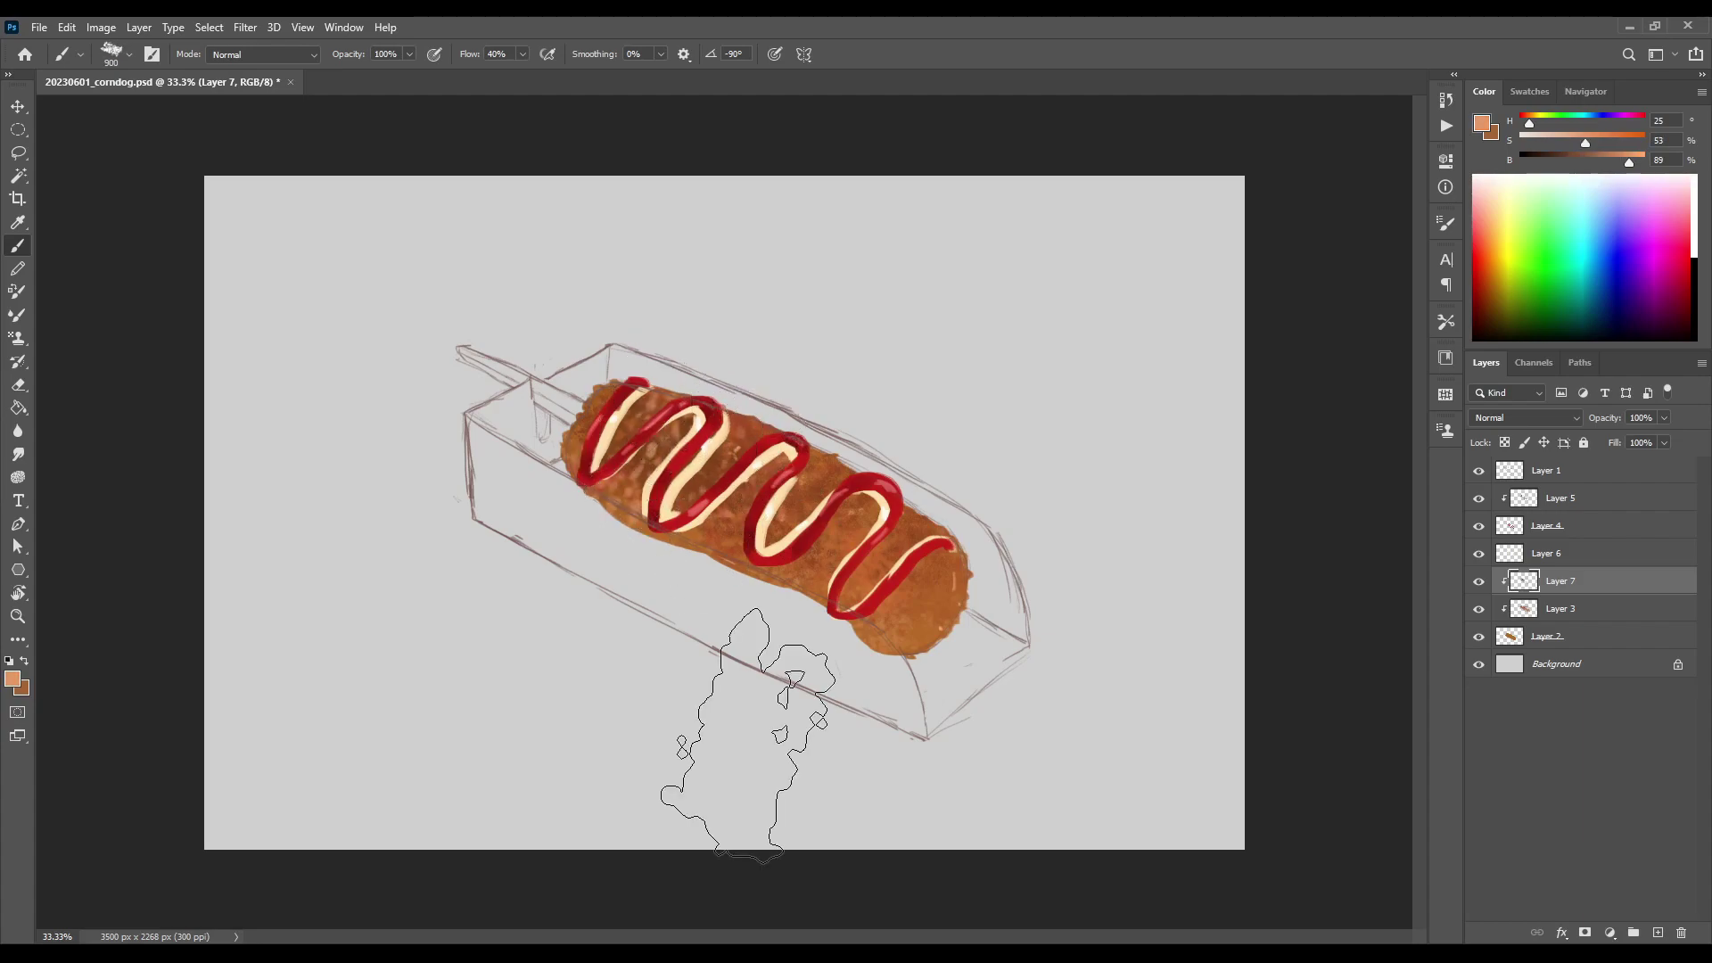
Sample the ketchup's dark red as the painting colour and add a layer directly above Layer 5
{"action": "left_click", "coordinate": [1563, 500]}
{"action": "left_click", "coordinate": [850, 498], "text": "alt"}
{"action": "key", "text": "bracketleft"}
{"action": "key", "text": "bracketleft"}
{"action": "key", "text": "bracketleft"}
{"action": "key", "text": "bracketleft"}
{"action": "key", "text": "bracketleft"}
{"action": "key", "text": "bracketleft"}
{"action": "key", "text": "bracketleft"}
{"action": "key", "text": "bracketleft"}
{"action": "key", "text": "bracketleft"}
{"action": "key", "text": "bracketleft"}
{"action": "key", "text": "bracketleft"}
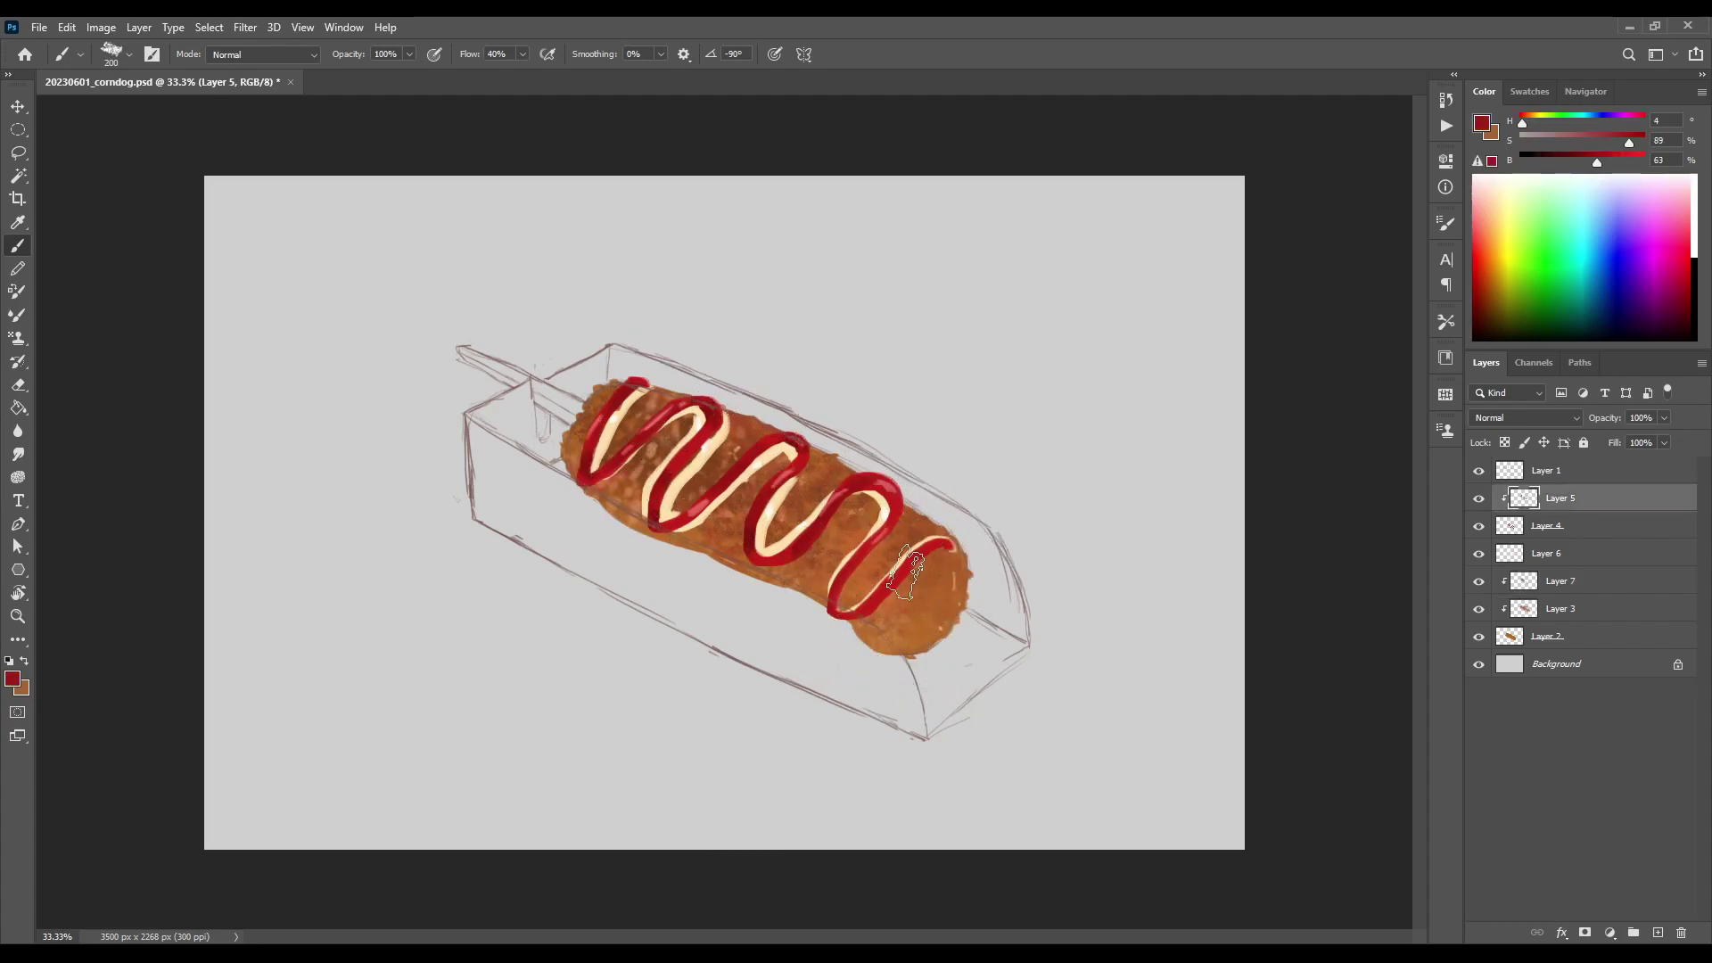
{"action": "key", "text": "bracketright"}
{"action": "key", "text": "bracketright"}
{"action": "key", "text": "bracketright"}
{"action": "key", "text": "bracketright"}
{"action": "left_click", "coordinate": [1657, 933]}
Try a red stroke down the stick-end edge of the tray's near side wall with an adjusted red and smaller brush
{"action": "left_click", "coordinate": [1619, 161]}
{"action": "left_click", "coordinate": [1613, 141]}
{"action": "key", "text": "bracketleft"}
{"action": "key", "text": "bracketleft"}
{"action": "key", "text": "bracketleft"}
{"action": "key", "text": "bracketleft"}
{"action": "key", "text": "bracketleft"}
{"action": "key", "text": "bracketleft"}
{"action": "key", "text": "bracketleft"}
{"action": "key", "text": "bracketleft"}
{"action": "key", "text": "bracketleft"}
{"action": "key", "text": "bracketleft"}
{"action": "mouse_move", "coordinate": [480, 439]}
{"action": "left_mouse_down"}
{"action": "mouse_move", "coordinate": [493, 517]}
{"action": "mouse_move", "coordinate": [473, 486]}
{"action": "left_mouse_up"}
{"action": "key", "text": "ctrl+z"}
Paint the stick-end edge of the tray's near side wall in red at 86% saturation and 66% brightness, using a smaller brush
{"action": "key", "text": "bracketleft"}
{"action": "key", "text": "bracketleft"}
{"action": "key", "text": "bracketleft"}
{"action": "key", "text": "bracketleft"}
{"action": "key", "text": "bracketleft"}
{"action": "key", "text": "bracketleft"}
{"action": "key", "text": "bracketleft"}
{"action": "left_click", "coordinate": [1625, 140]}
{"action": "left_click", "coordinate": [1605, 161]}
{"action": "mouse_move", "coordinate": [471, 434]}
{"action": "left_mouse_down"}
{"action": "mouse_move", "coordinate": [474, 511]}
{"action": "mouse_move", "coordinate": [464, 450]}
{"action": "left_mouse_up"}
Fill the tray's near side wall solid red up to its curved end, refining the lower edge with the brush at size 35
{"action": "key", "text": "bracketright"}
{"action": "key", "text": "bracketright"}
{"action": "key", "text": "bracketright"}
{"action": "mouse_move", "coordinate": [486, 508]}
{"action": "left_mouse_down"}
{"action": "mouse_move", "coordinate": [535, 446]}
{"action": "mouse_move", "coordinate": [534, 544]}
{"action": "mouse_move", "coordinate": [615, 521]}
{"action": "mouse_move", "coordinate": [646, 597]}
{"action": "mouse_move", "coordinate": [615, 575]}
{"action": "mouse_move", "coordinate": [726, 606]}
{"action": "mouse_move", "coordinate": [767, 579]}
{"action": "mouse_move", "coordinate": [563, 550]}
{"action": "mouse_move", "coordinate": [803, 678]}
{"action": "mouse_move", "coordinate": [731, 651]}
{"action": "mouse_move", "coordinate": [861, 683]}
{"action": "mouse_move", "coordinate": [878, 637]}
{"action": "mouse_move", "coordinate": [855, 625]}
{"action": "left_mouse_up"}
{"action": "left_click_drag", "start_coordinate": [838, 697], "coordinate": [909, 719]}
{"action": "left_click_drag", "start_coordinate": [897, 658], "coordinate": [919, 718]}
{"action": "key", "text": "bracketleft"}
{"action": "key", "text": "bracketleft"}
{"action": "key", "text": "bracketleft"}
{"action": "key", "text": "bracketleft"}
{"action": "left_click_drag", "start_coordinate": [838, 703], "coordinate": [916, 730]}
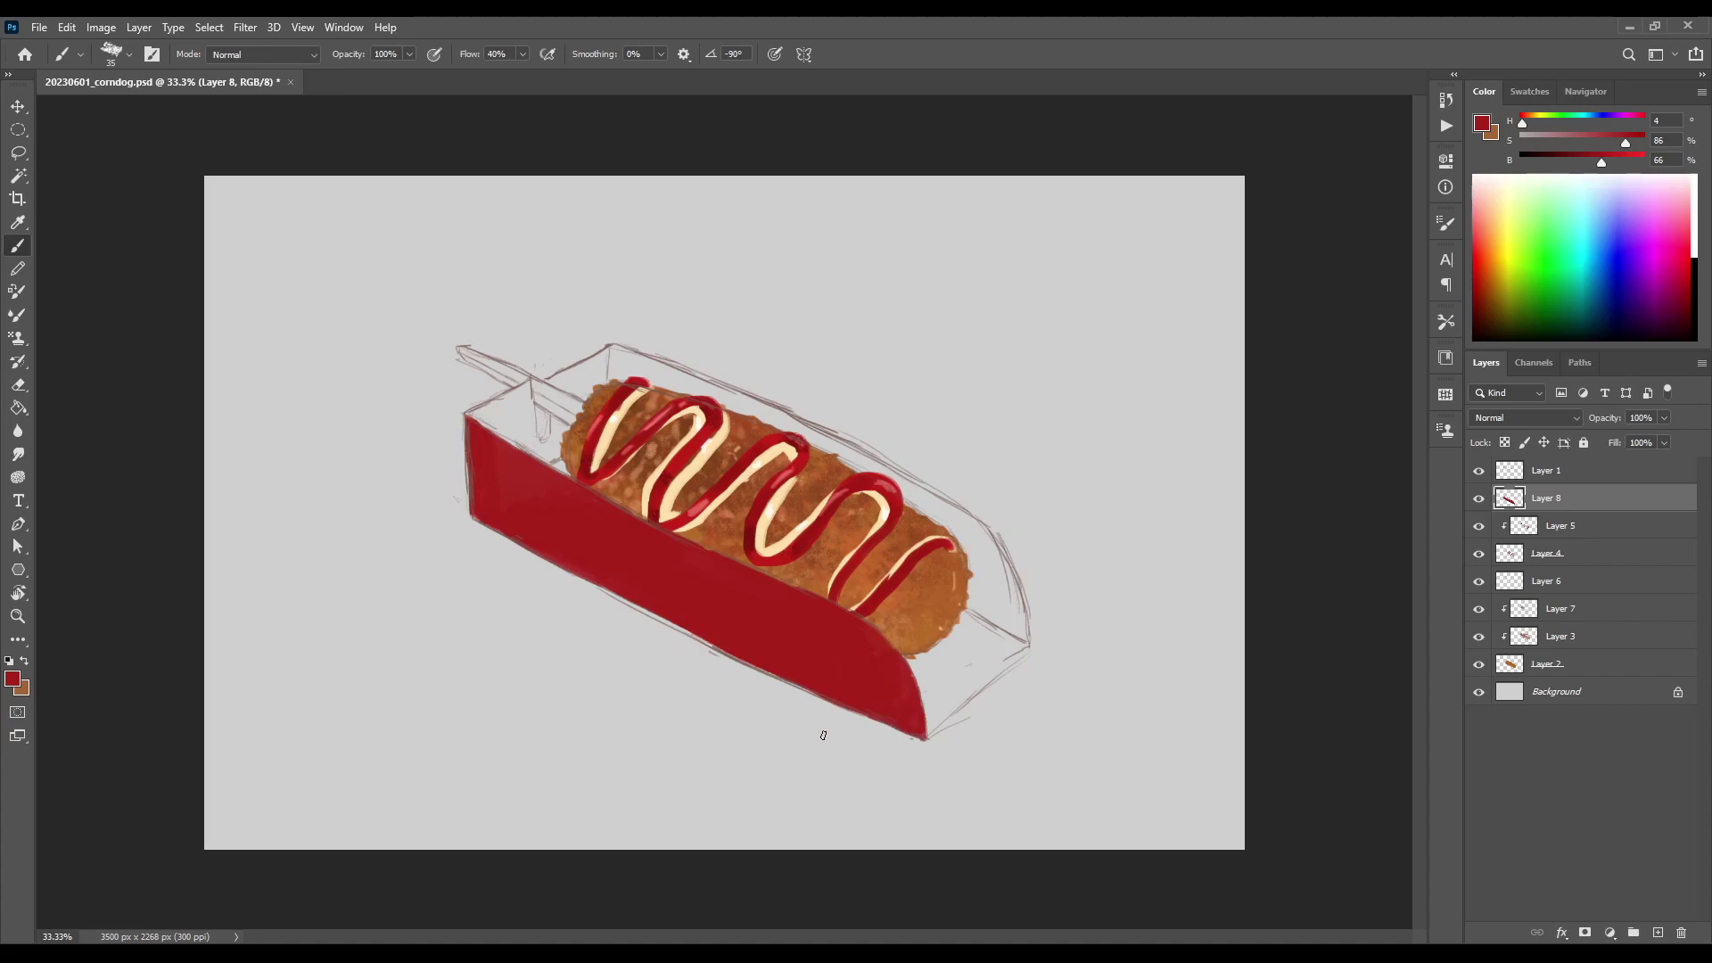
Set the painting colour to a pinkish white at 6% saturation and 99% brightness, with the brush at size 50
{"action": "mouse_move", "coordinate": [1601, 163]}
{"action": "left_mouse_down"}
{"action": "mouse_move", "coordinate": [1640, 163]}
{"action": "mouse_move", "coordinate": [1527, 143]}
{"action": "left_mouse_up"}
{"action": "key", "text": "bracketright"}
{"action": "key", "text": "bracketright"}
{"action": "key", "text": "bracketright"}
Try painting the tray's inside around the stick pinkish white on Layer 8
{"action": "mouse_move", "coordinate": [522, 391]}
{"action": "left_mouse_down"}
{"action": "mouse_move", "coordinate": [523, 430]}
{"action": "mouse_move", "coordinate": [499, 442]}
{"action": "left_mouse_up"}
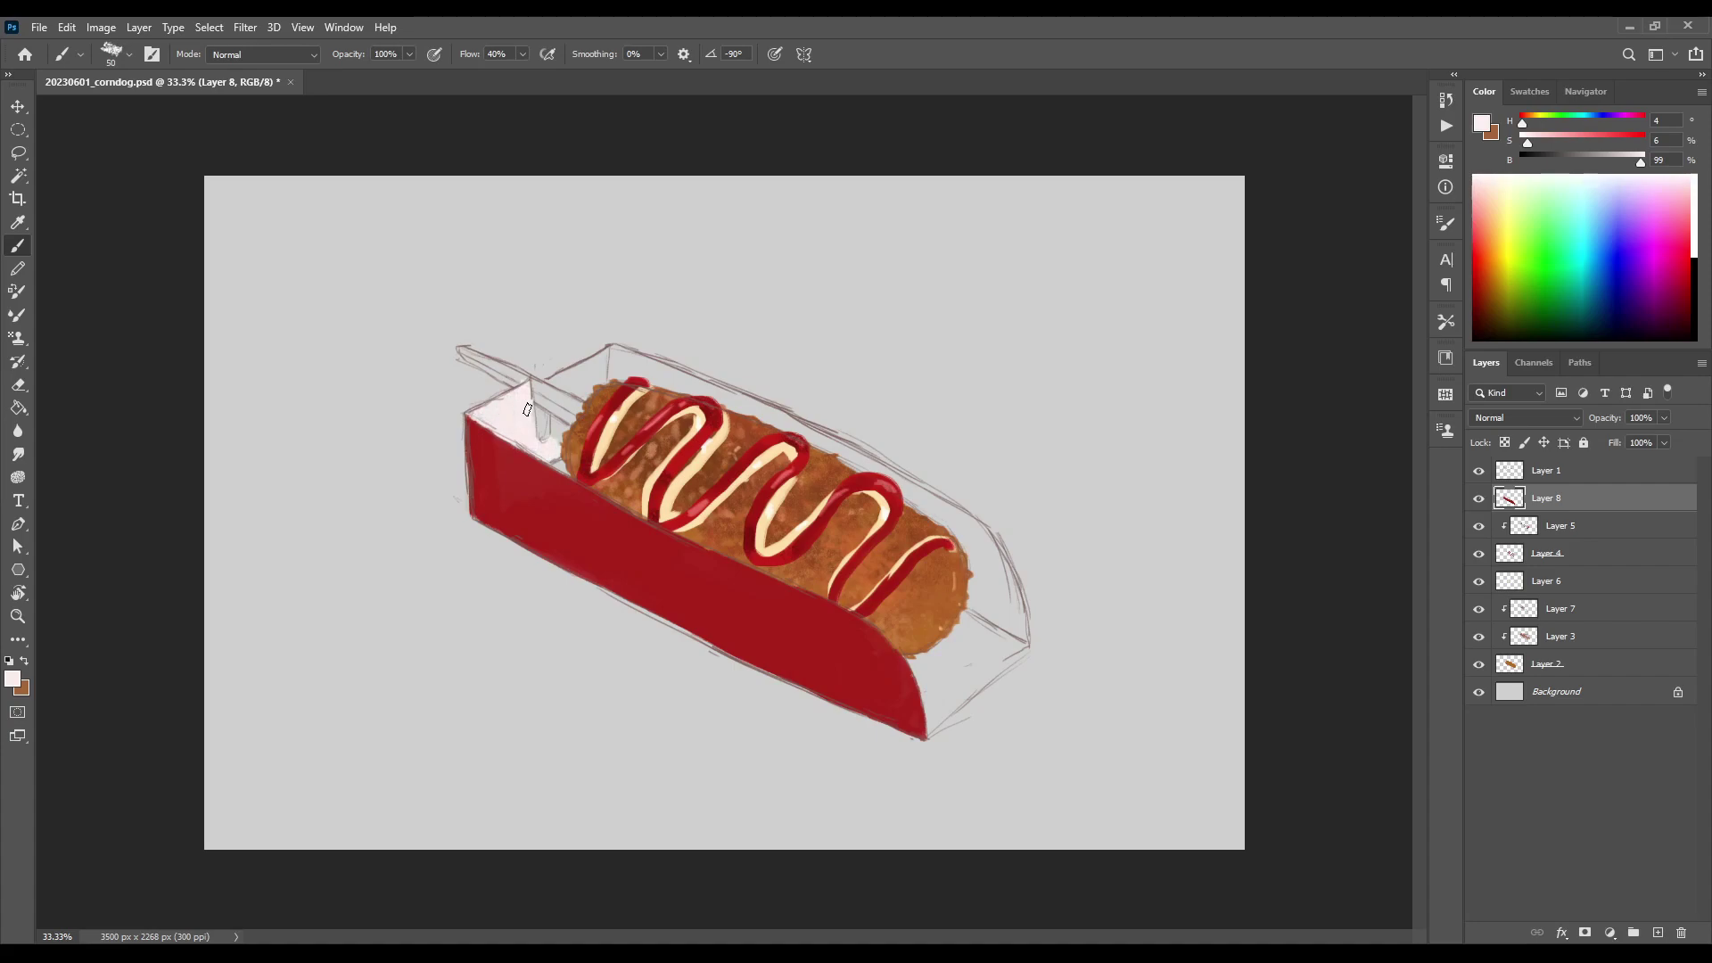
{"action": "left_click_drag", "start_coordinate": [559, 419], "coordinate": [592, 429]}
{"action": "key", "text": "ctrl+z"}
{"action": "key", "text": "ctrl+z"}
{"action": "key", "text": "ctrl+z"}
Paint the tray's inside around the stick and along the back wall pinkish white on a new layer above the Background
{"action": "left_click", "coordinate": [1570, 692]}
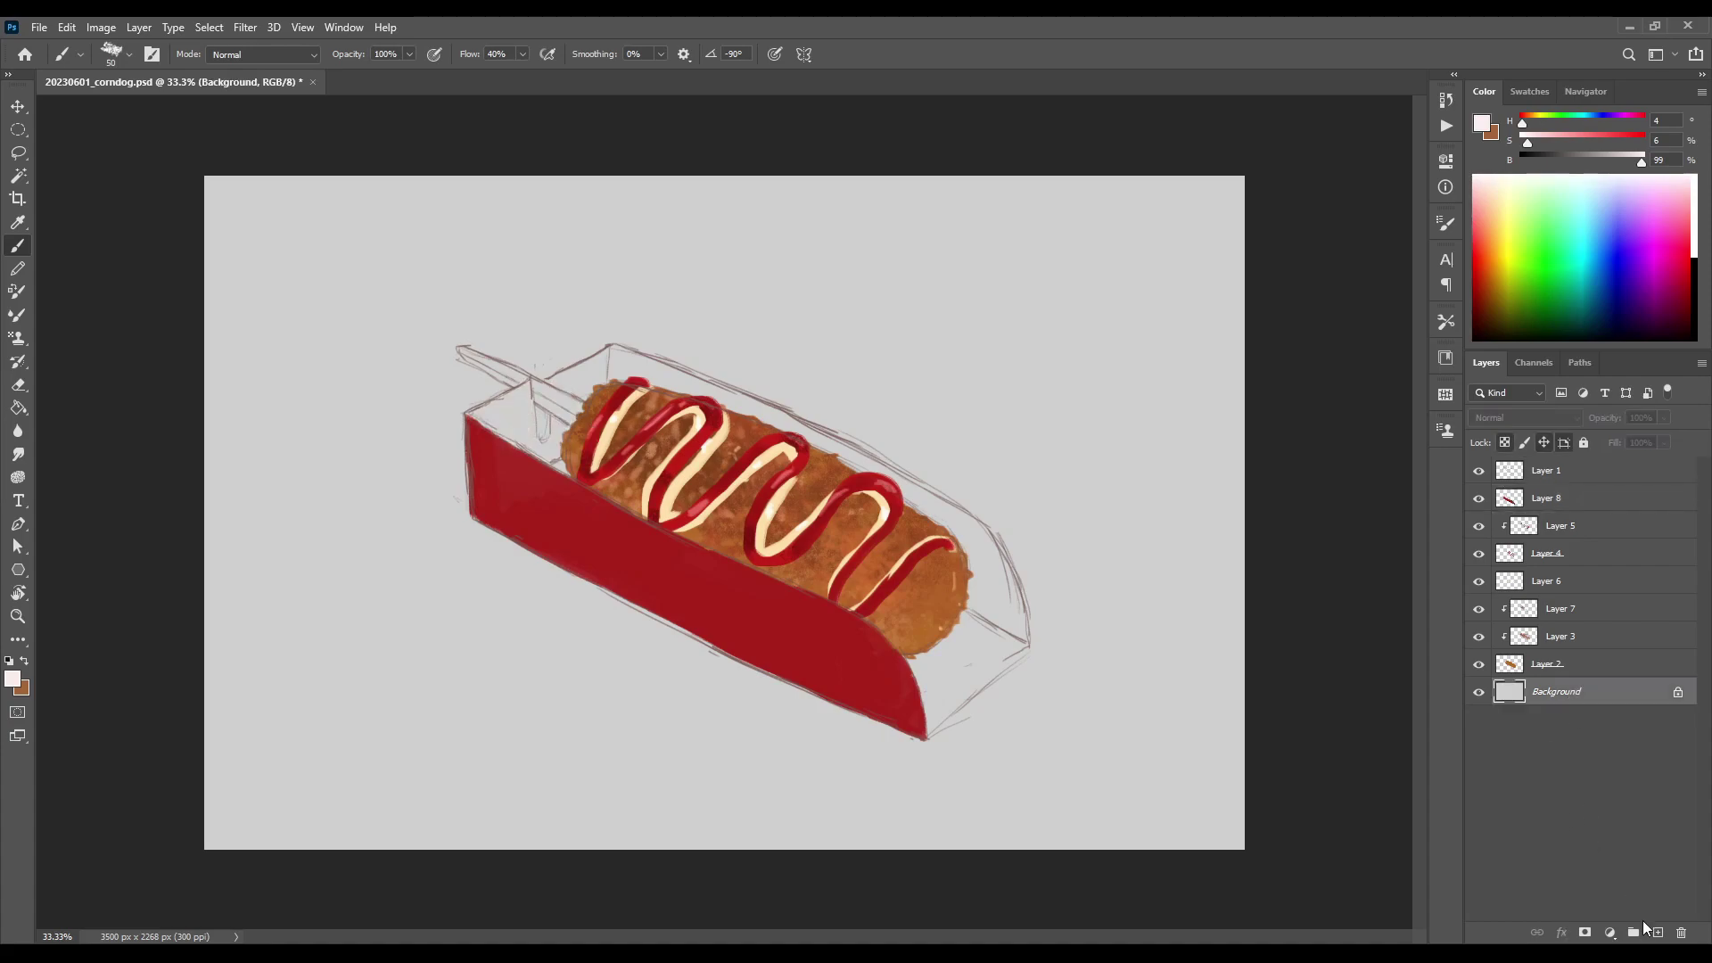
{"action": "left_click", "coordinate": [1657, 932]}
{"action": "key", "text": "bracketright"}
{"action": "key", "text": "bracketright"}
{"action": "key", "text": "bracketright"}
{"action": "mouse_move", "coordinate": [531, 440]}
{"action": "left_mouse_down"}
{"action": "mouse_move", "coordinate": [526, 412]}
{"action": "mouse_move", "coordinate": [606, 366]}
{"action": "mouse_move", "coordinate": [796, 432]}
{"action": "left_mouse_up"}
{"action": "key", "text": "bracketright"}
{"action": "left_click_drag", "start_coordinate": [557, 460], "coordinate": [567, 473]}
{"action": "mouse_move", "coordinate": [793, 420]}
{"action": "left_mouse_down"}
{"action": "mouse_move", "coordinate": [967, 535]}
{"action": "mouse_move", "coordinate": [847, 419]}
{"action": "mouse_move", "coordinate": [702, 373]}
{"action": "left_mouse_up"}
Try extending the pinkish white along the back wall to the tray's curved far end
{"action": "key", "text": "alt+period"}
{"action": "mouse_move", "coordinate": [895, 467]}
{"action": "left_mouse_down"}
{"action": "mouse_move", "coordinate": [987, 524]}
{"action": "mouse_move", "coordinate": [985, 569]}
{"action": "left_mouse_up"}
{"action": "left_click", "coordinate": [1542, 699]}
{"action": "key", "text": "ctrl+z"}
{"action": "key", "text": "ctrl+z"}
{"action": "key", "text": "ctrl+z"}
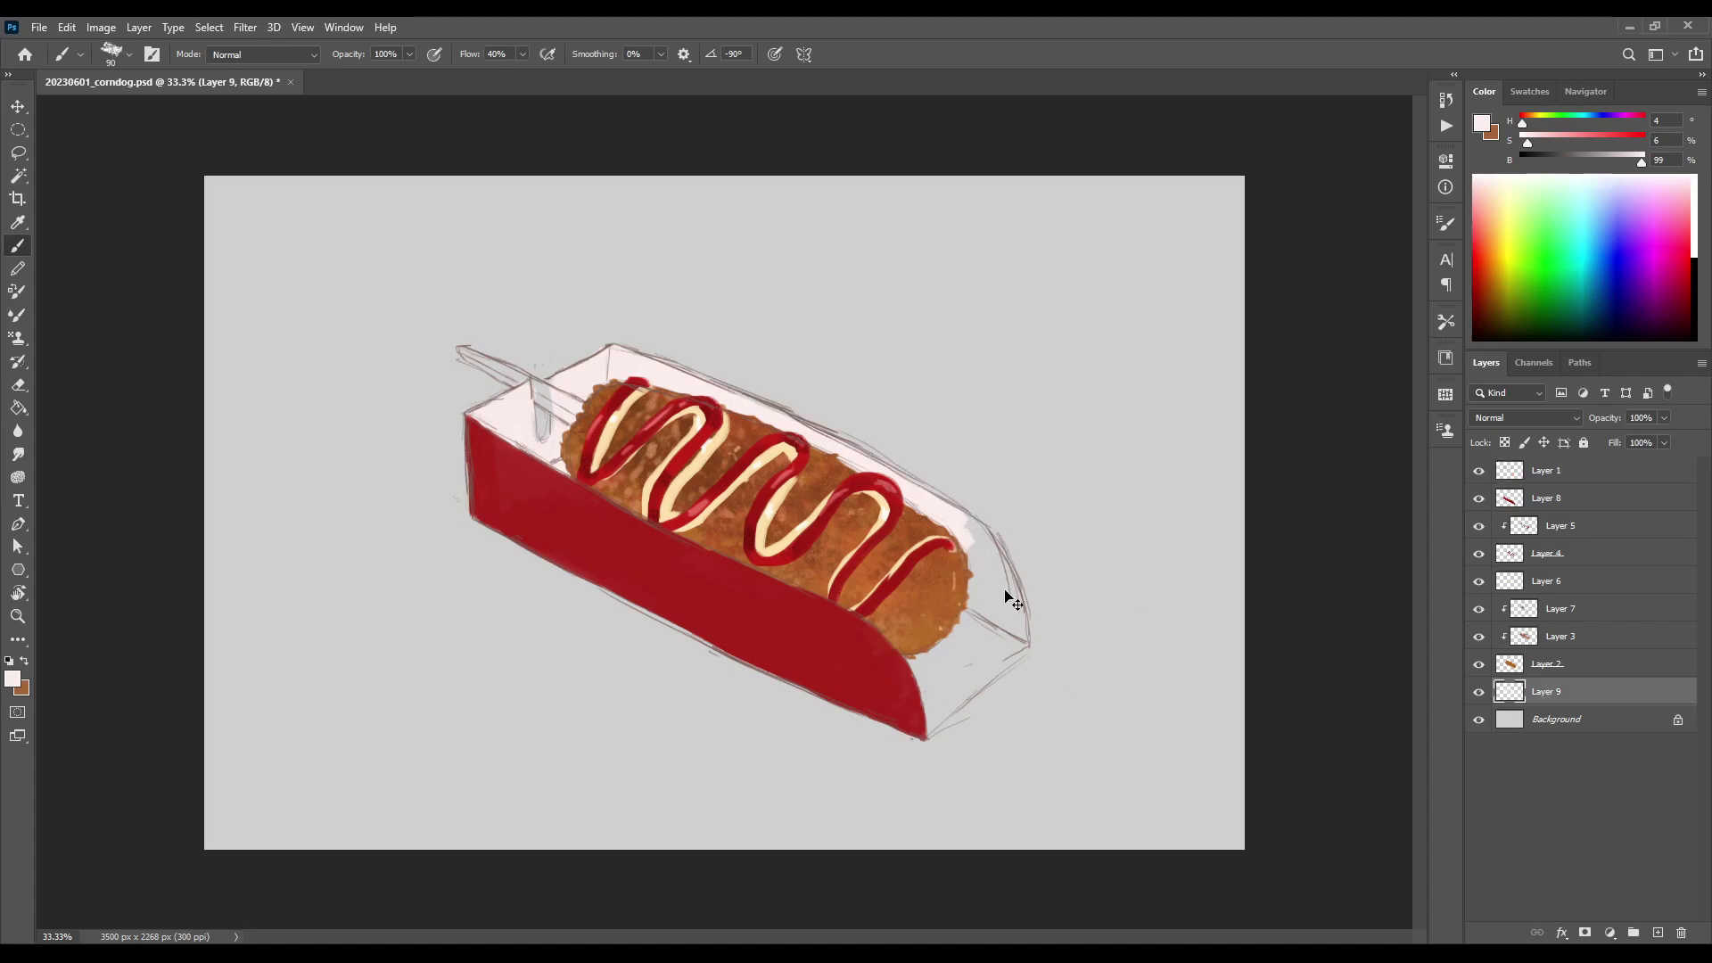
Fill the curved back wall and the floor at the tray's far end with pinkish white on Layer 9
{"action": "key", "text": "alt+period"}
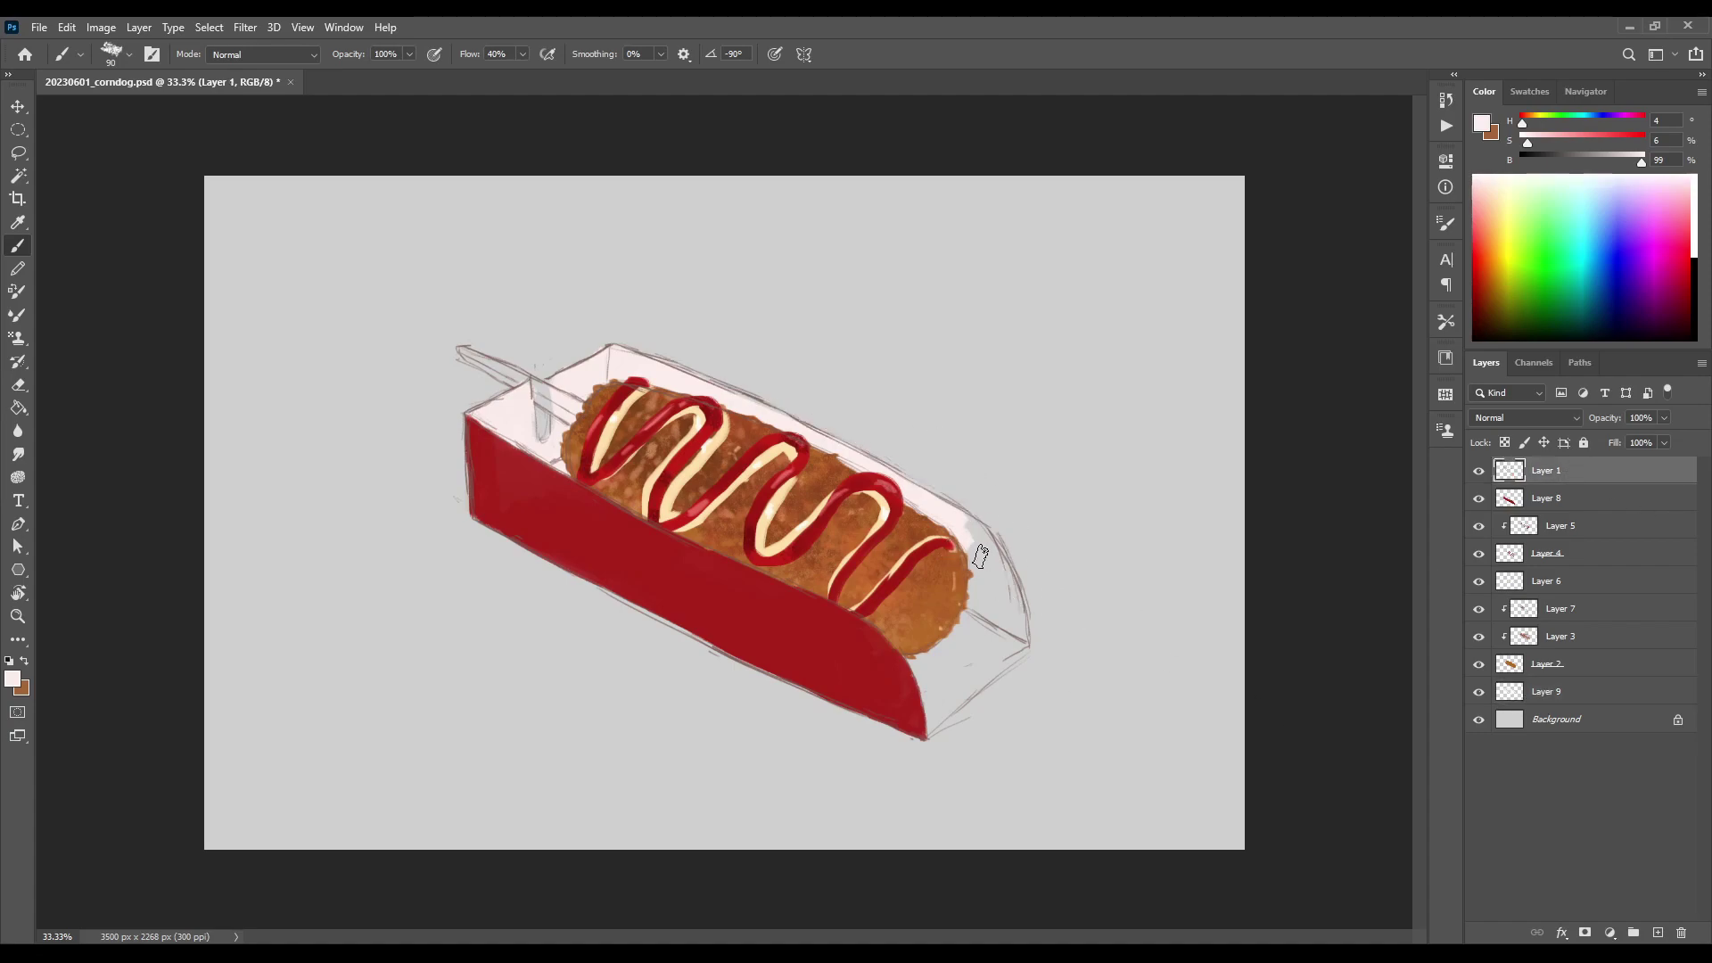
{"action": "left_click", "coordinate": [963, 553], "text": "ctrl"}
{"action": "mouse_move", "coordinate": [957, 546]}
{"action": "left_mouse_down"}
{"action": "mouse_move", "coordinate": [979, 535]}
{"action": "mouse_move", "coordinate": [1000, 628]}
{"action": "mouse_move", "coordinate": [938, 712]}
{"action": "left_mouse_up"}
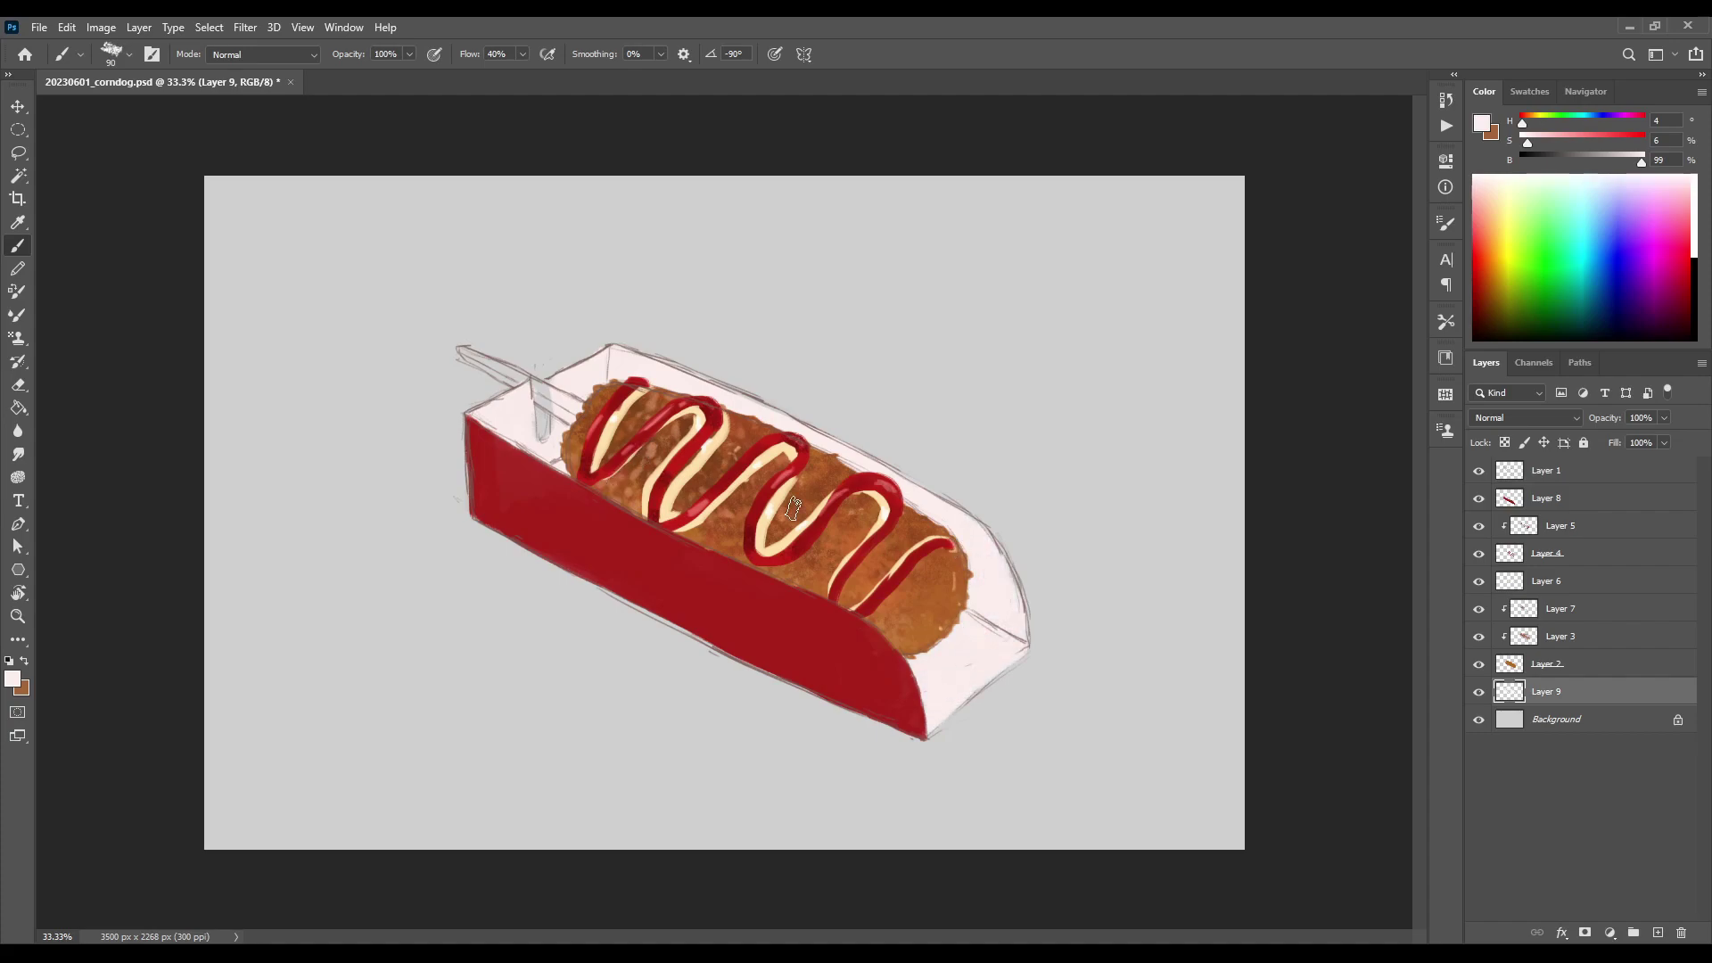
Paint the stick bright yellow (hue 57, saturation 81%, brightness 100%) on a new layer above Layer 9
{"action": "left_click", "coordinate": [1656, 931]}
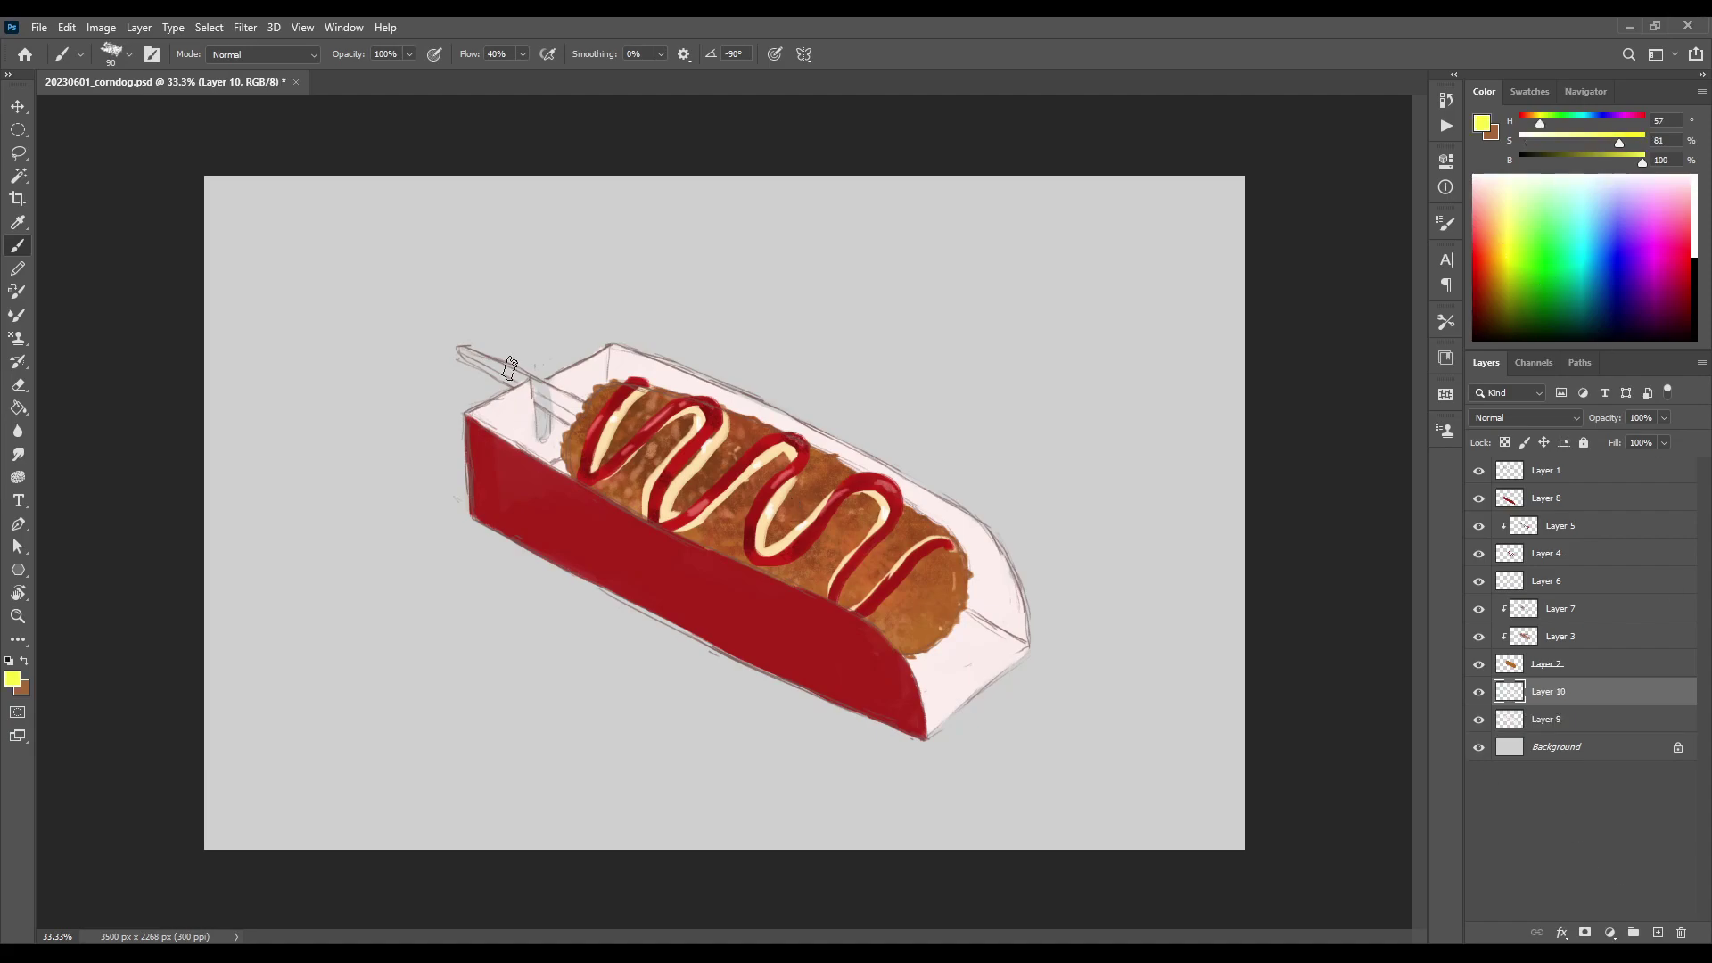
{"action": "left_click_drag", "start_coordinate": [465, 352], "coordinate": [482, 359]}
{"action": "key", "text": "ctrl+bracketleft"}
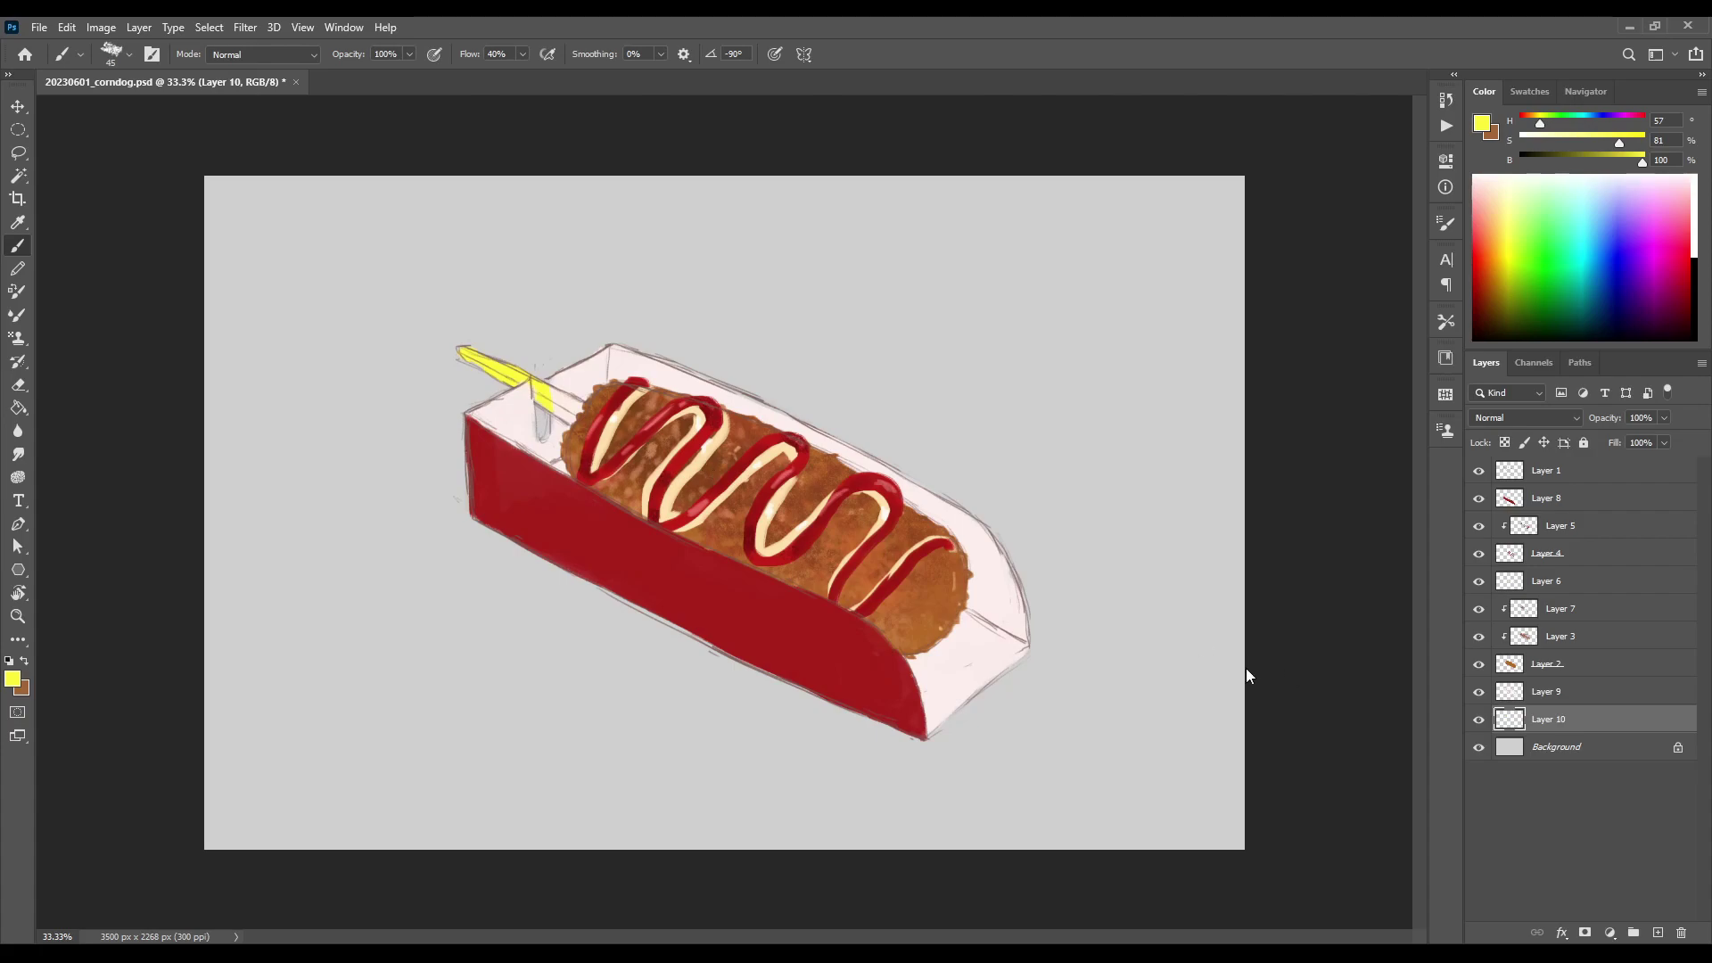
{"action": "key", "text": "ctrl+bracketright"}
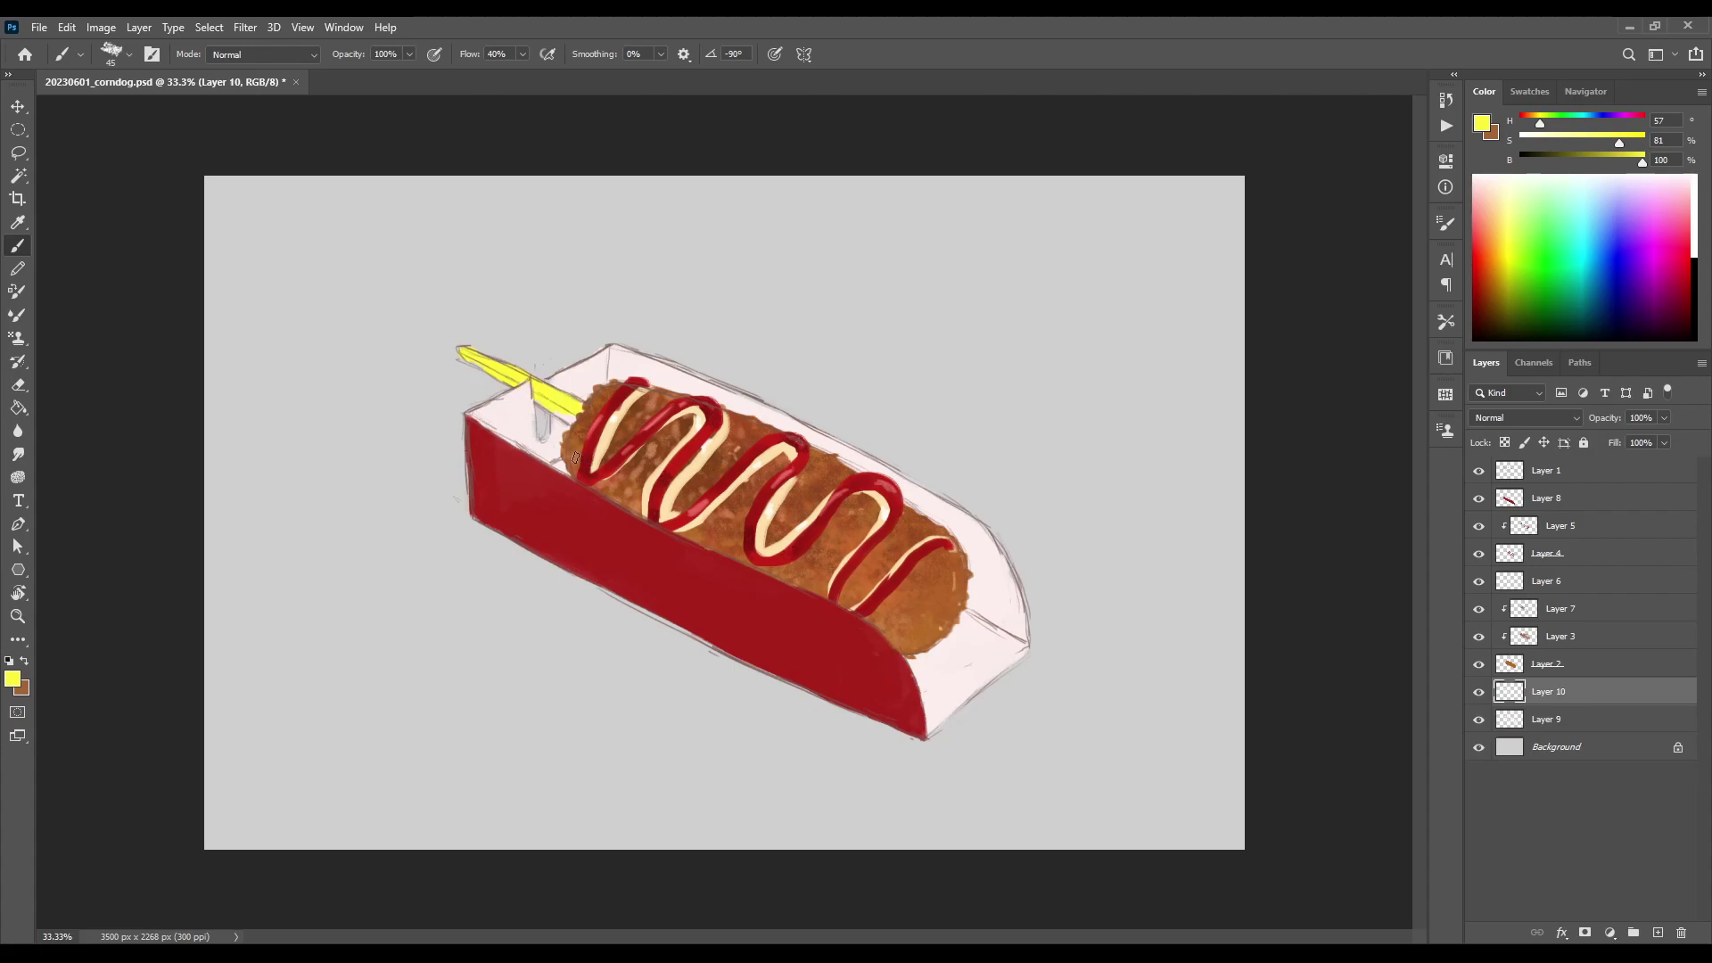
Add a layer clipped to the stick's layer and shade the stick with a darker yellow at 69% brightness
{"action": "left_click_drag", "start_coordinate": [1642, 162], "coordinate": [1605, 162]}
{"action": "left_click", "coordinate": [1658, 933]}
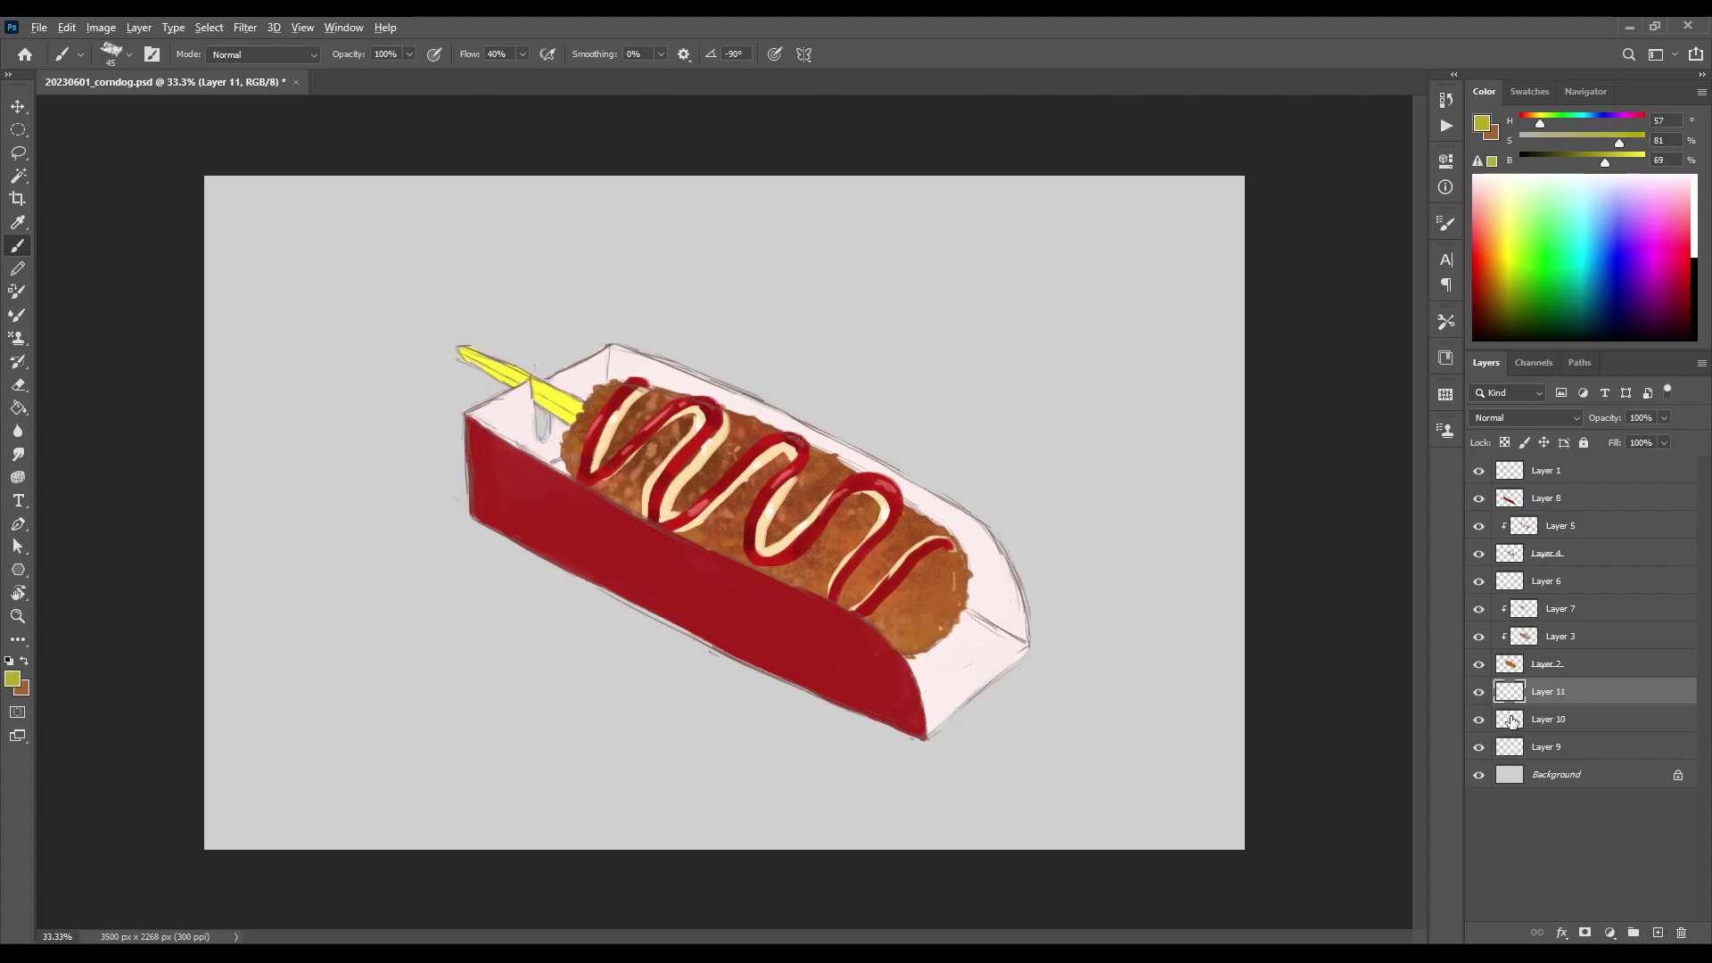
{"action": "key", "text": "ctrl+alt+g"}
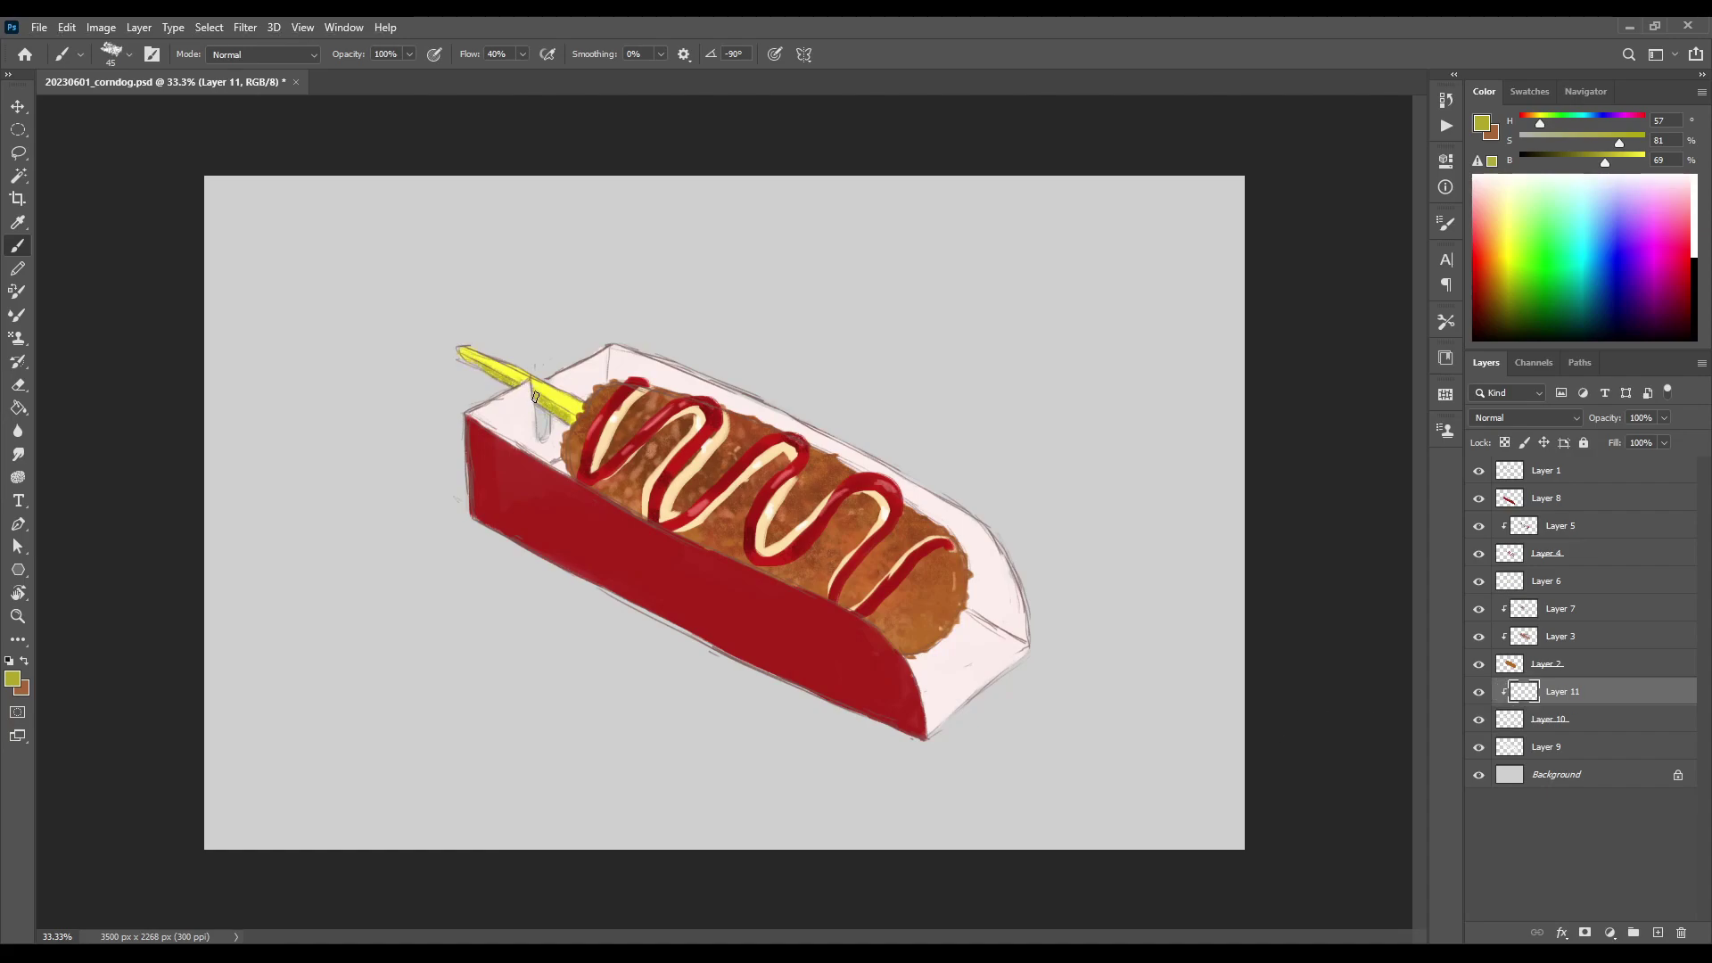
Add a layer clipped to Layer 9 and mix a cool grey from the tray's sampled off-white for shading
{"action": "left_click", "coordinate": [1516, 744]}
{"action": "left_click", "coordinate": [1657, 933]}
{"action": "key", "text": "ctrl+alt+g"}
{"action": "left_click", "coordinate": [999, 646], "text": "alt"}
{"action": "left_click", "coordinate": [1593, 121]}
{"action": "left_click", "coordinate": [1587, 164]}
{"action": "left_click_drag", "start_coordinate": [1585, 164], "coordinate": [1579, 164]}
Shade the tray's floor and back wall beside the corn dog's rounded tip in cool grey with the brush at size 150
{"action": "key", "text": "bracketright"}
{"action": "key", "text": "bracketright"}
{"action": "key", "text": "bracketright"}
{"action": "key", "text": "bracketright"}
{"action": "key", "text": "bracketright"}
{"action": "key", "text": "bracketright"}
{"action": "key", "text": "bracketright"}
{"action": "key", "text": "bracketright"}
{"action": "mouse_move", "coordinate": [949, 647]}
{"action": "left_mouse_down"}
{"action": "mouse_move", "coordinate": [972, 601]}
{"action": "mouse_move", "coordinate": [931, 655]}
{"action": "mouse_move", "coordinate": [958, 643]}
{"action": "left_mouse_up"}
{"action": "mouse_move", "coordinate": [958, 643]}
{"action": "left_mouse_down"}
{"action": "mouse_move", "coordinate": [932, 663]}
{"action": "mouse_move", "coordinate": [962, 634]}
{"action": "mouse_move", "coordinate": [971, 577]}
{"action": "mouse_move", "coordinate": [992, 597]}
{"action": "left_mouse_up"}
Build up the shadow at the corn dog's tip and shade the tray's inside near the stick with a sampled cool grey
{"action": "left_click", "coordinate": [1609, 163]}
{"action": "left_click", "coordinate": [988, 604], "text": "alt"}
{"action": "left_click", "coordinate": [927, 658], "text": "alt"}
{"action": "mouse_move", "coordinate": [923, 658]}
{"action": "left_mouse_down"}
{"action": "mouse_move", "coordinate": [1075, 768]}
{"action": "mouse_move", "coordinate": [966, 688]}
{"action": "mouse_move", "coordinate": [985, 616]}
{"action": "left_mouse_up"}
{"action": "left_click_drag", "start_coordinate": [596, 383], "coordinate": [572, 428]}
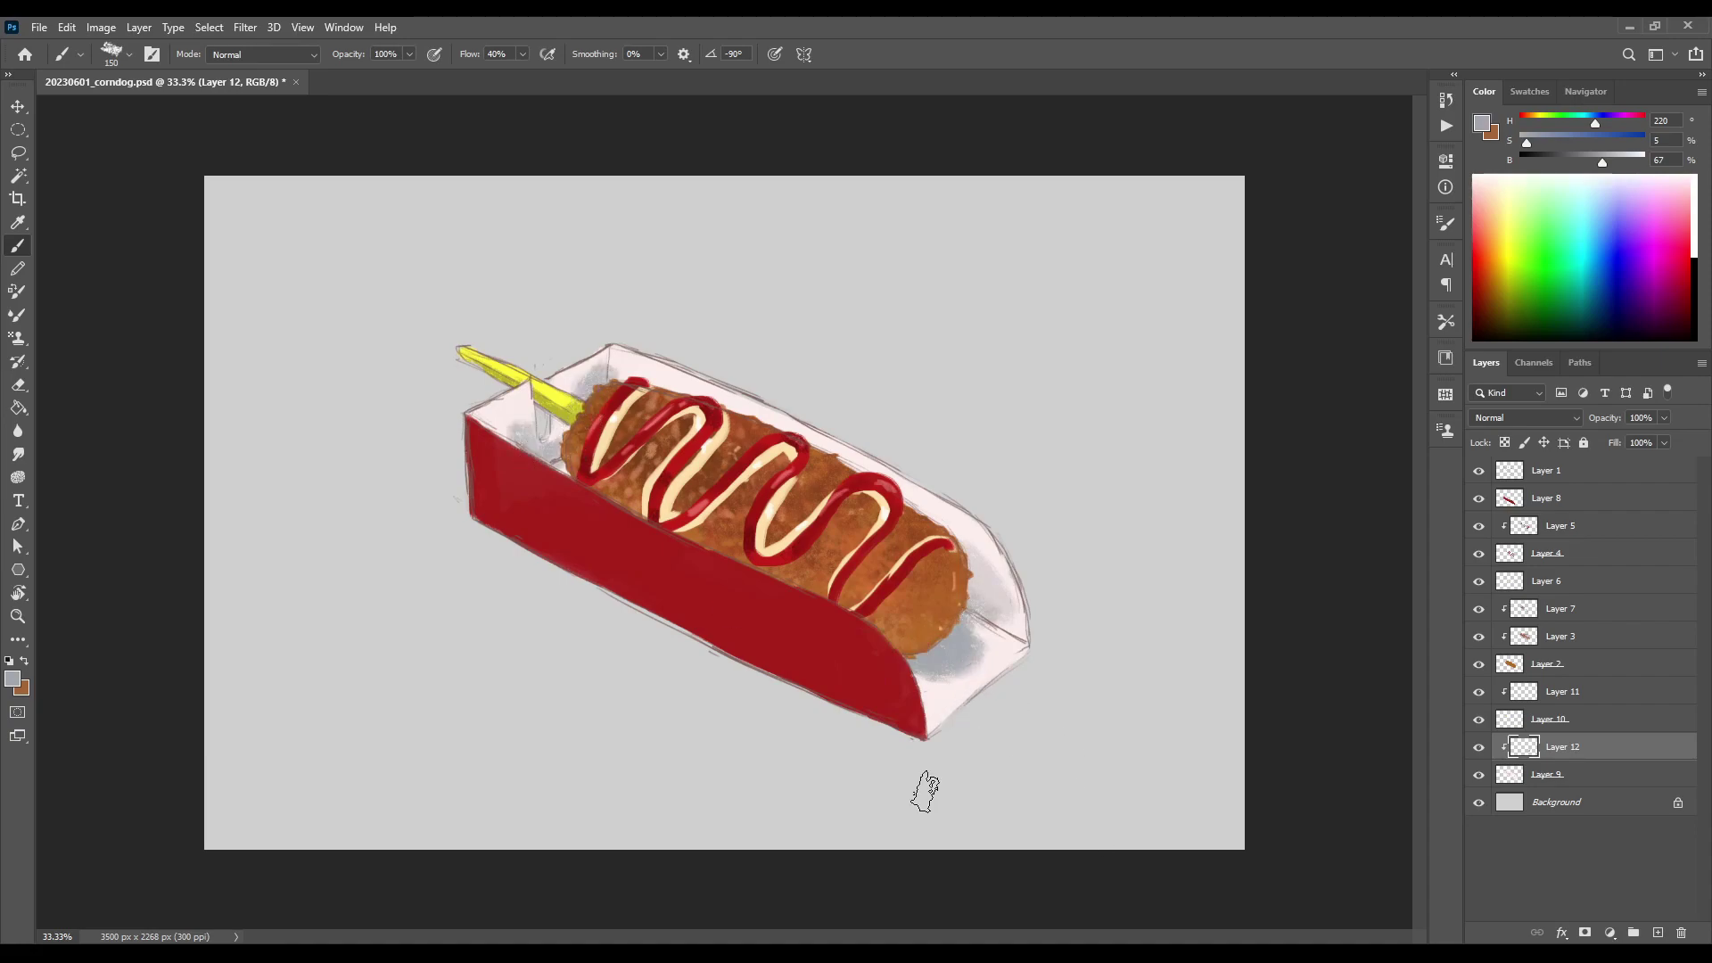